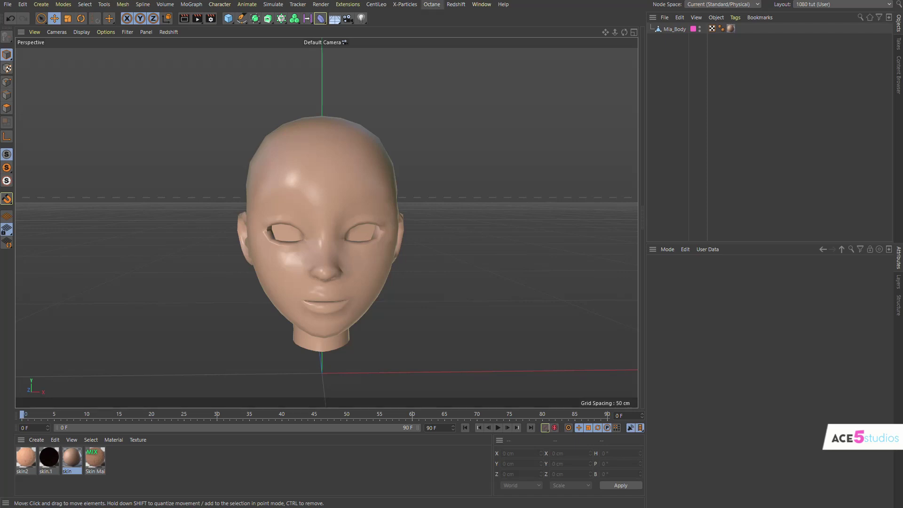
# - Add a Symmetry generator and make the Mia_Body mesh its child
pyautogui.click(254, 19)
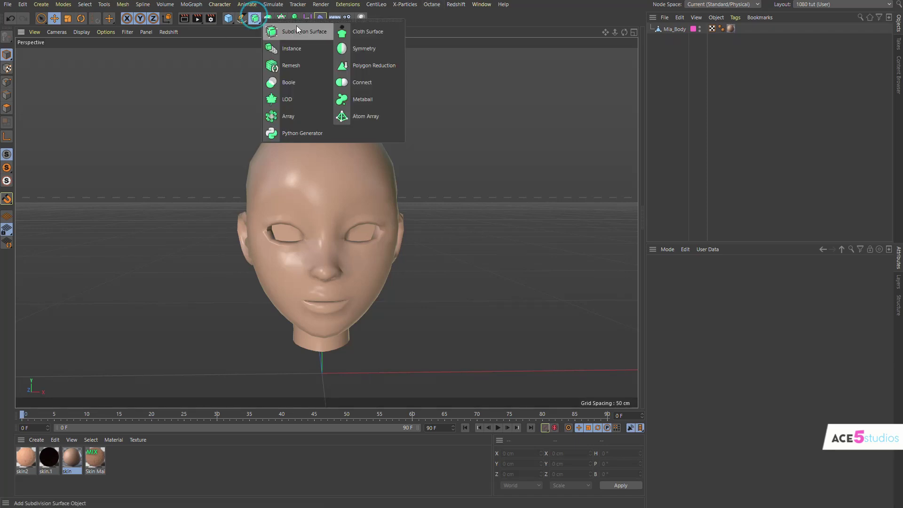
pyautogui.click(378, 49)
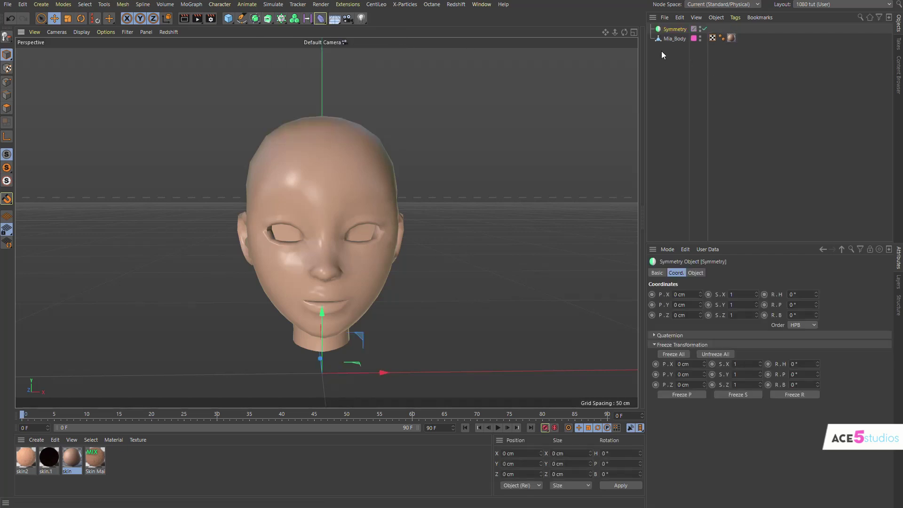
pyautogui.moveTo(666, 38); pyautogui.dragTo(673, 30)
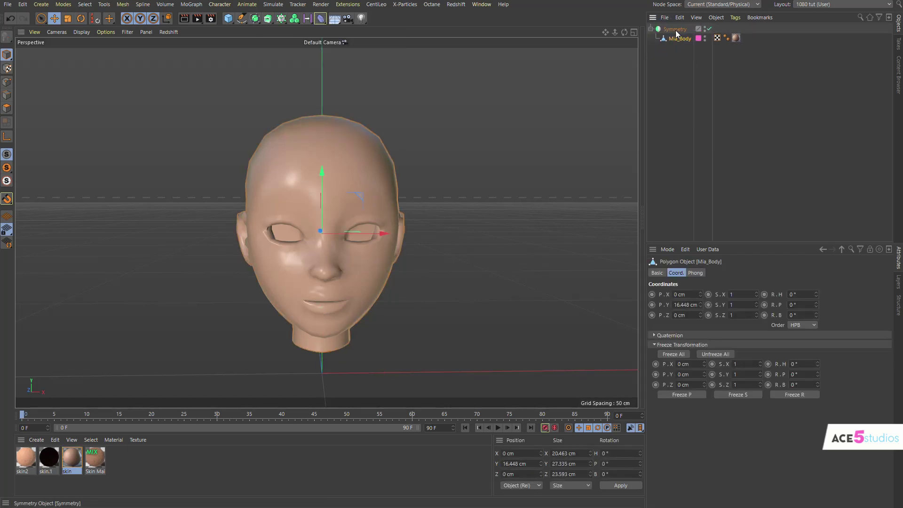
# - Try pulling polygons on one side of Mia_Body's forehead outward under the Symmetry object
pyautogui.moveTo(313, 283); pyautogui.dragTo(383, 291)
pyautogui.hotkey('ctrl', 'z')
pyautogui.click(6, 108)
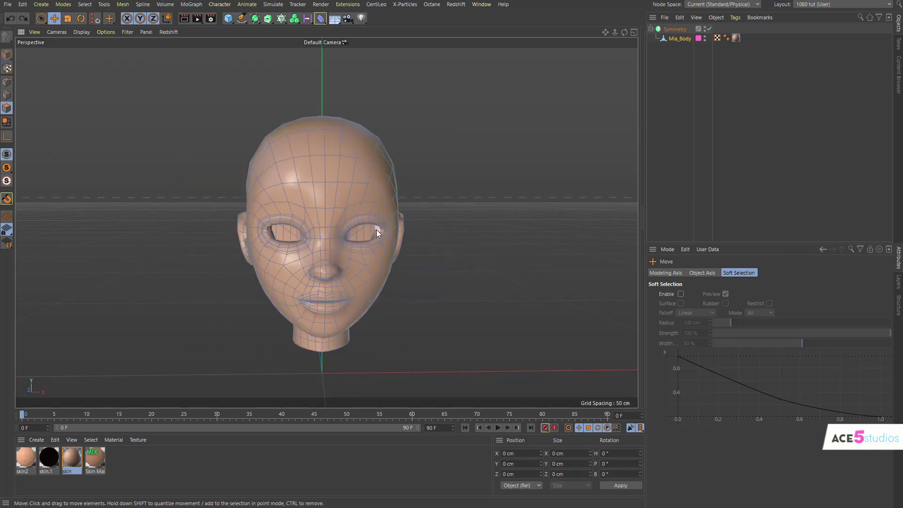
pyautogui.click(377, 184)
pyautogui.moveTo(363, 184); pyautogui.dragTo(386, 210)
pyautogui.keyDown('alt'); pyautogui.moveTo(283, 144); pyautogui.dragTo(235, 126); pyautogui.keyUp('alt')
pyautogui.press('Return')
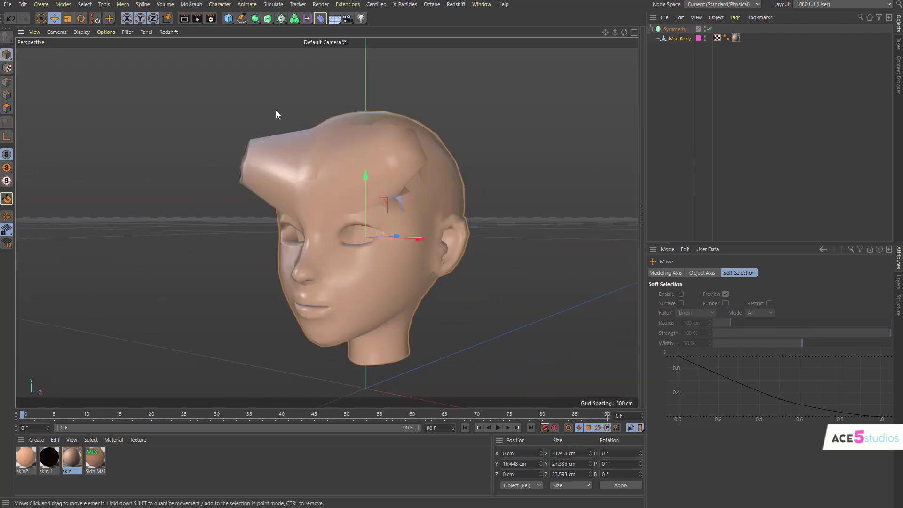
# - Try moving the Mia_Body mesh sideways by about 13 cm in X, away from the symmetry plane
pyautogui.click(275, 47)
pyautogui.keyDown('alt'); pyautogui.moveTo(434, 171); pyautogui.dragTo(356, 189); pyautogui.keyUp('alt')
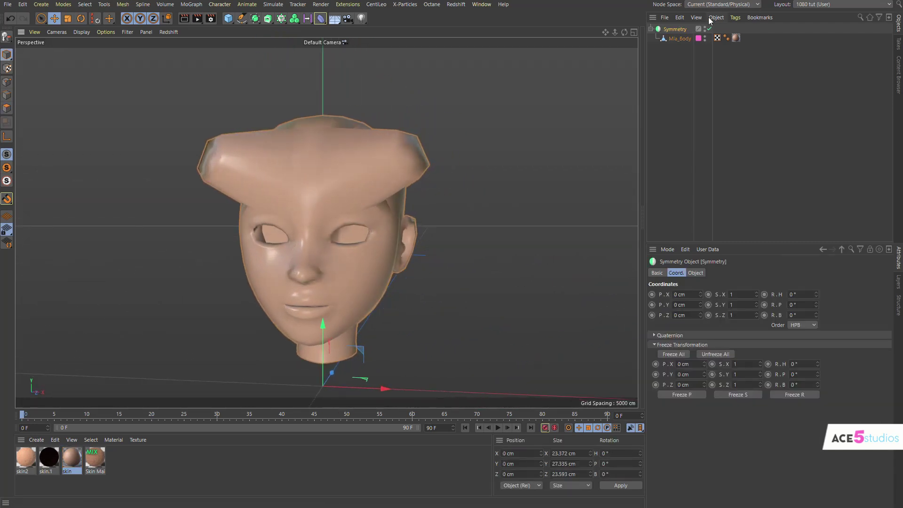
pyautogui.click(680, 38)
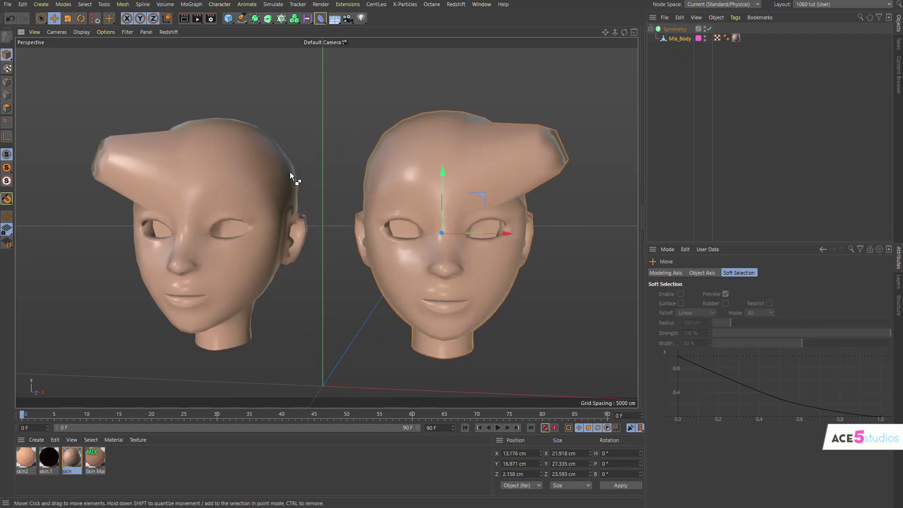
# - Undo the sideways move of Mia_Body and the forehead polygon edits
pyautogui.hotkey('ctrl', 'z')
pyautogui.hotkey('ctrl', 'z')
pyautogui.hotkey('ctrl', 'z')
pyautogui.hotkey('ctrl', 'z')
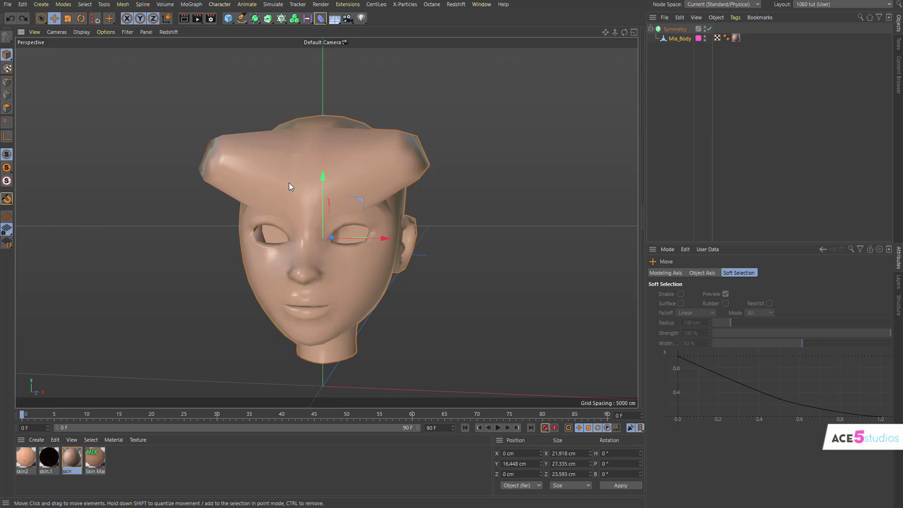
# - Select Mia_Body's centre edge loop over the forehead, nose, chin and neck to examine the head's middle line
pyautogui.click(679, 28)
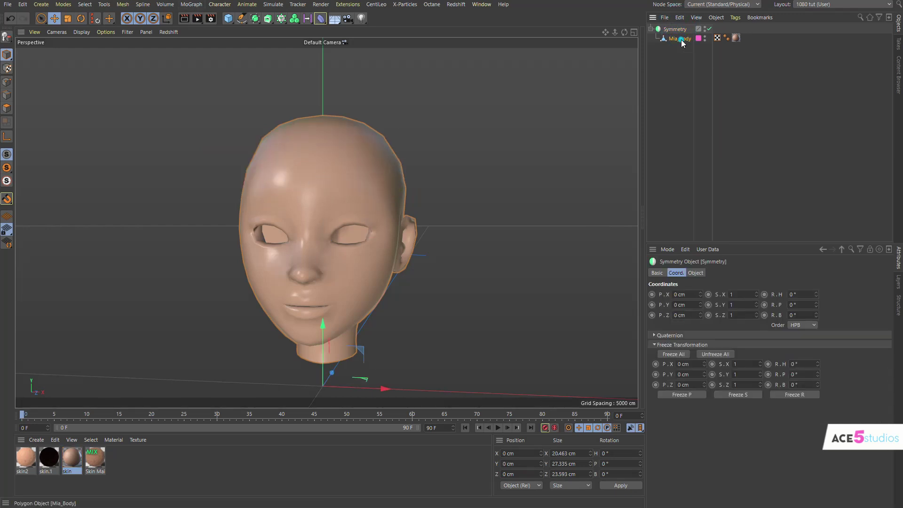
pyautogui.click(681, 39)
pyautogui.keyDown('alt'); pyautogui.moveTo(265, 183); pyautogui.dragTo(289, 174); pyautogui.keyUp('alt')
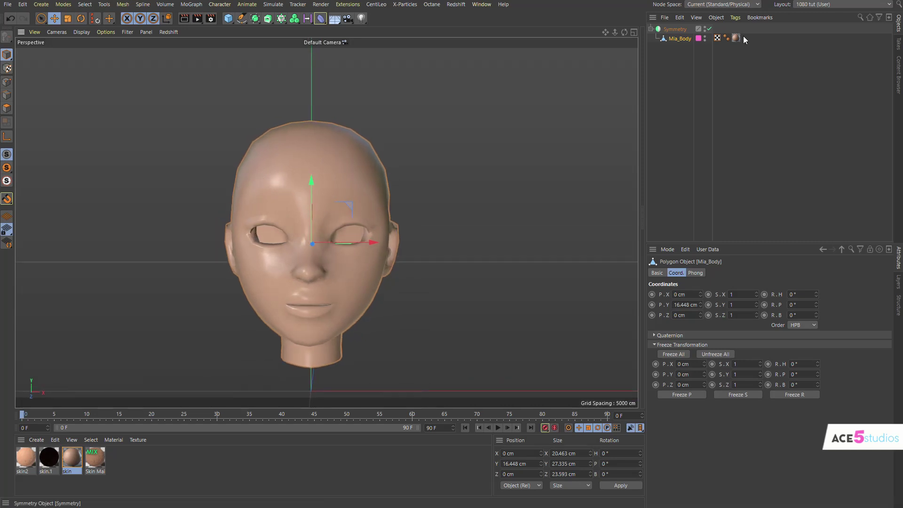
pyautogui.click(7, 95)
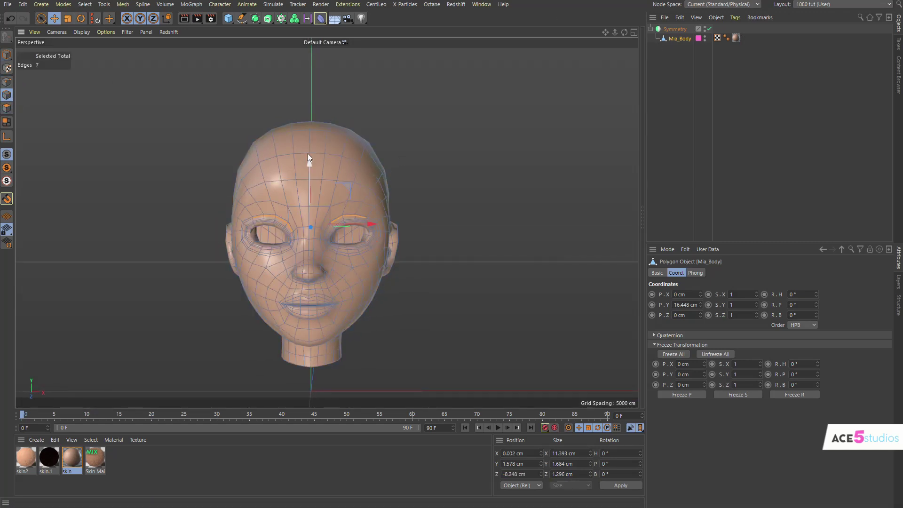
pyautogui.click(311, 138)
pyautogui.doubleClick(311, 140)
pyautogui.keyDown('alt'); pyautogui.moveTo(312, 139); pyautogui.dragTo(301, 290); pyautogui.keyUp('alt')
pyautogui.keyDown('shift'); pyautogui.doubleClick(306, 276); pyautogui.keyUp('shift')
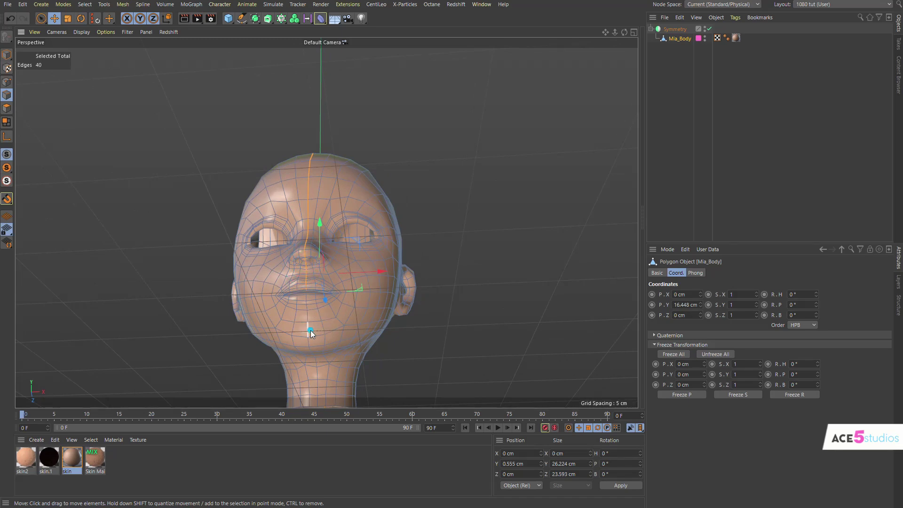
pyautogui.keyDown('alt'); pyautogui.moveTo(314, 294); pyautogui.dragTo(312, 179); pyautogui.keyUp('alt')
# - In the front view, rectangle-select all Mia_Body points on the negative X side of the centre line and delete them
pyautogui.middleClick(312, 180)
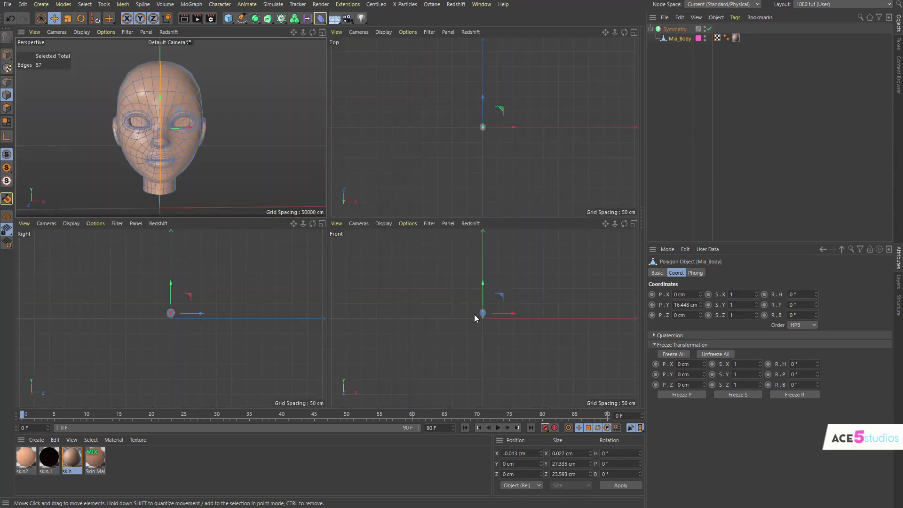
pyautogui.scroll(10, 498, 308)
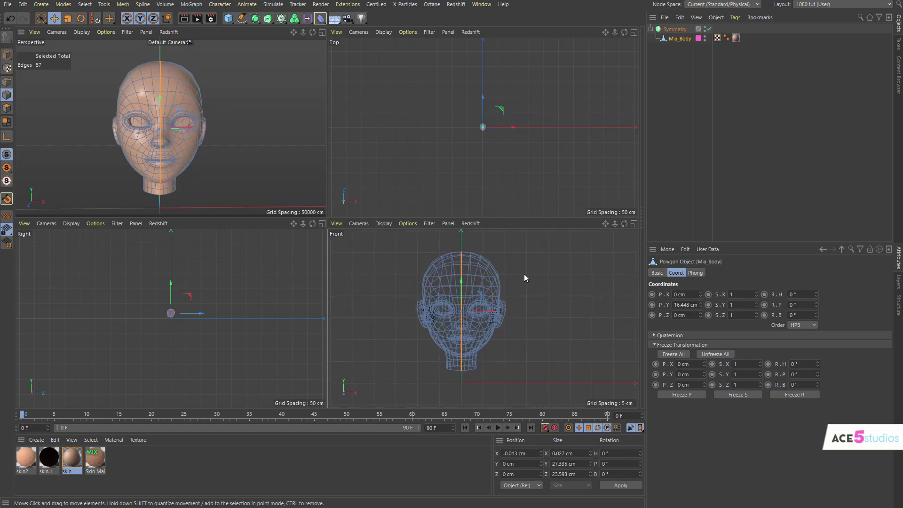
pyautogui.click(7, 82)
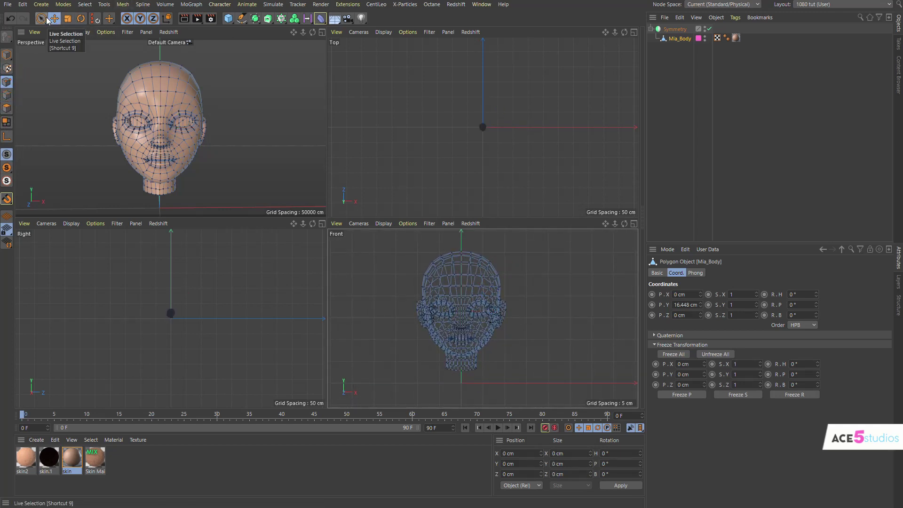
pyautogui.moveTo(43, 20); pyautogui.dragTo(66, 30)
pyautogui.moveTo(368, 244); pyautogui.dragTo(459, 394)
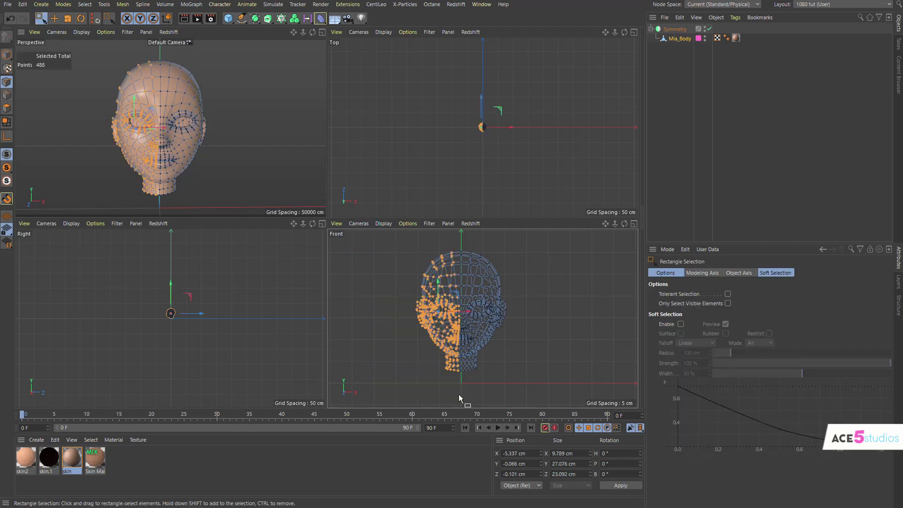
pyautogui.press('Delete')
pyautogui.click(667, 49)
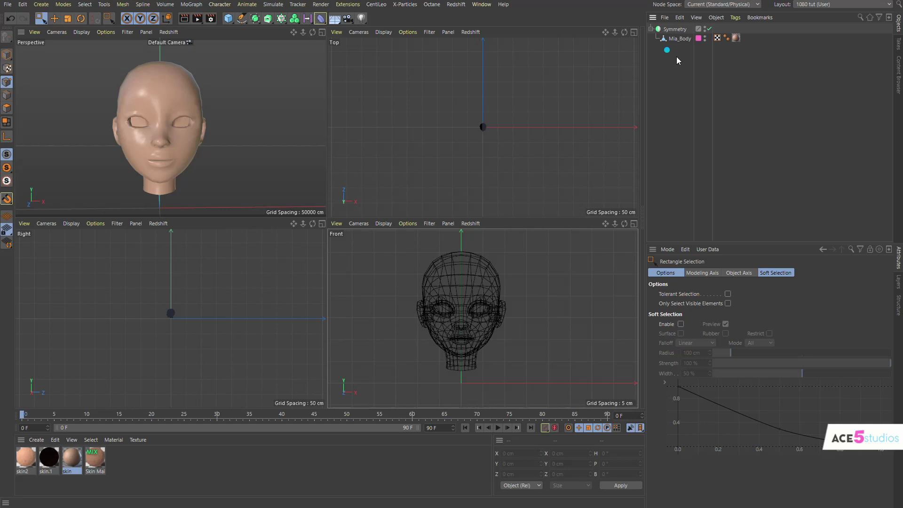
# - Disable the Symmetry object briefly to inspect the remaining half head in perspective, and enable it again
pyautogui.click(708, 29)
pyautogui.keyDown('alt'); pyautogui.moveTo(177, 118); pyautogui.dragTo(268, 211); pyautogui.keyUp('alt')
pyautogui.middleClick(185, 134)
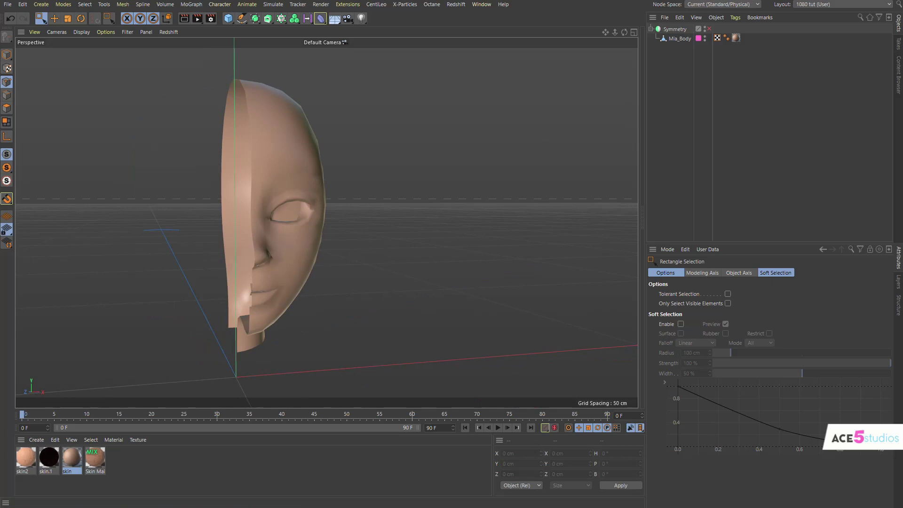
pyautogui.click(708, 29)
# - Try the XZ mirror plane on the Symmetry object and return it to ZY
pyautogui.click(678, 29)
pyautogui.click(682, 37)
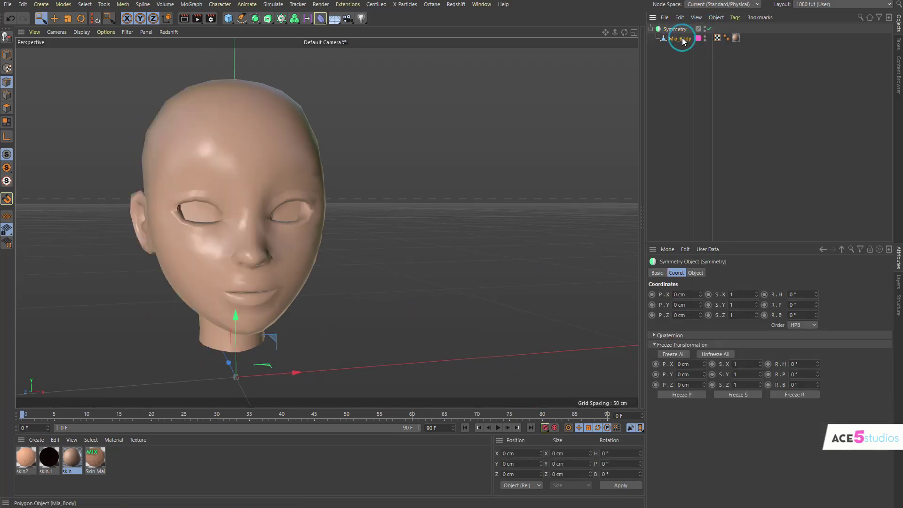
pyautogui.click(675, 29)
pyautogui.click(695, 273)
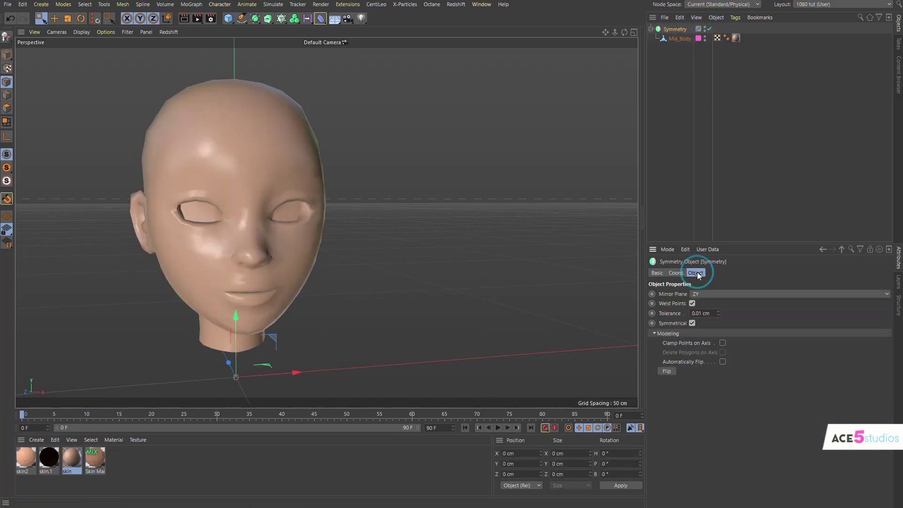
pyautogui.click(732, 294)
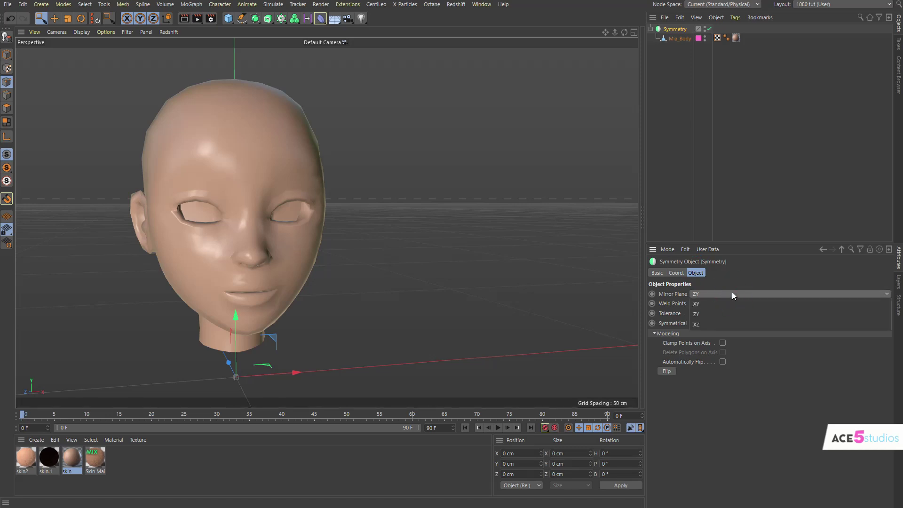
pyautogui.click(732, 292)
pyautogui.scroll(-1, 731, 292)
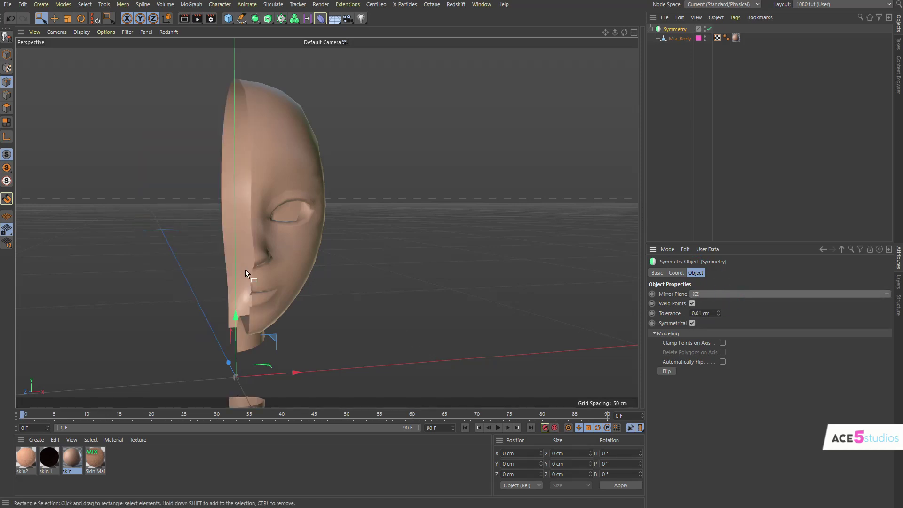
pyautogui.scroll(-6, 240, 271)
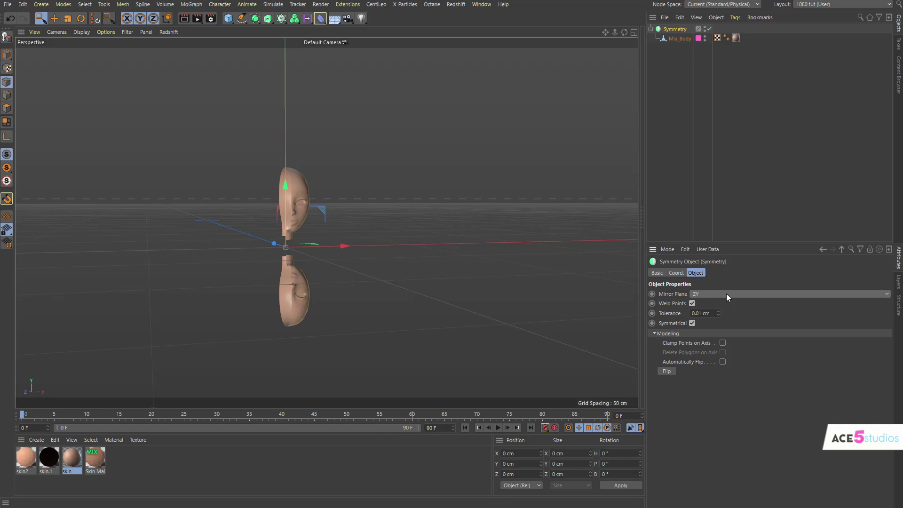
pyautogui.scroll(2, 726, 293)
pyautogui.scroll(-2, 726, 294)
pyautogui.scroll(1, 726, 294)
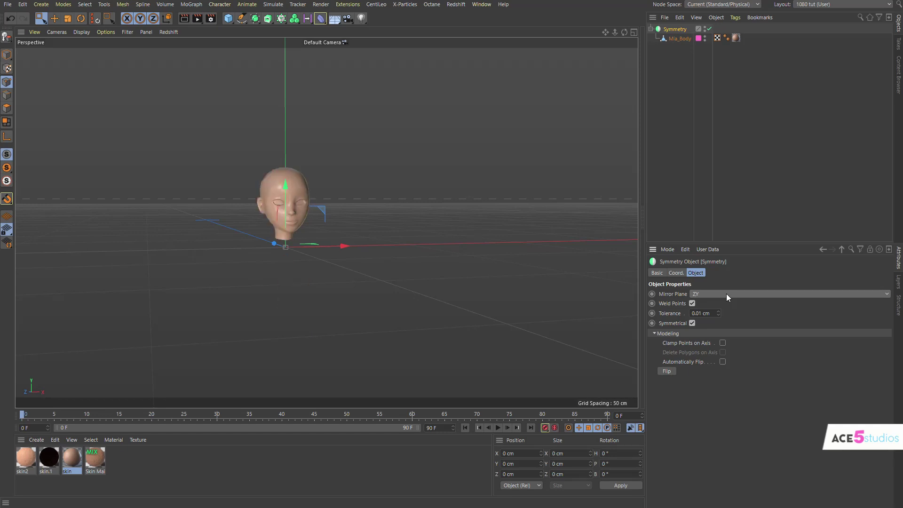
pyautogui.click(680, 38)
pyautogui.click(682, 29)
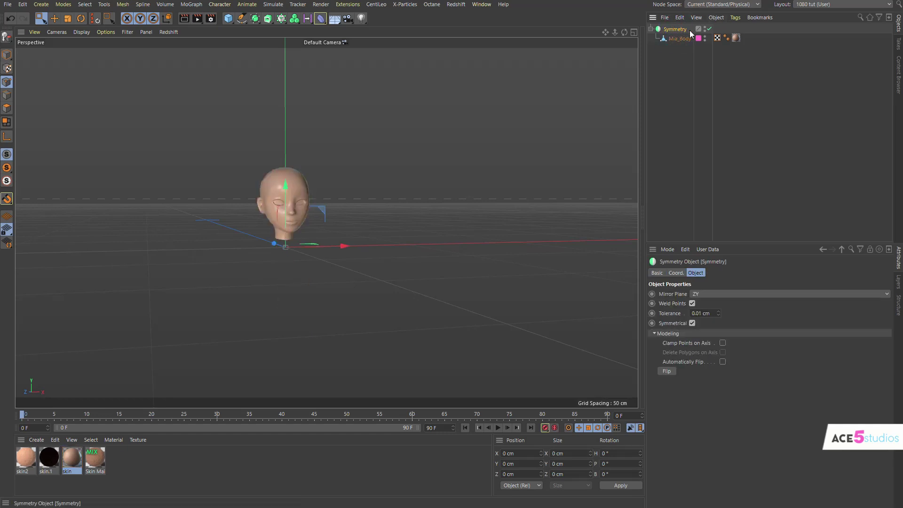
pyautogui.press('h')
pyautogui.click(682, 40)
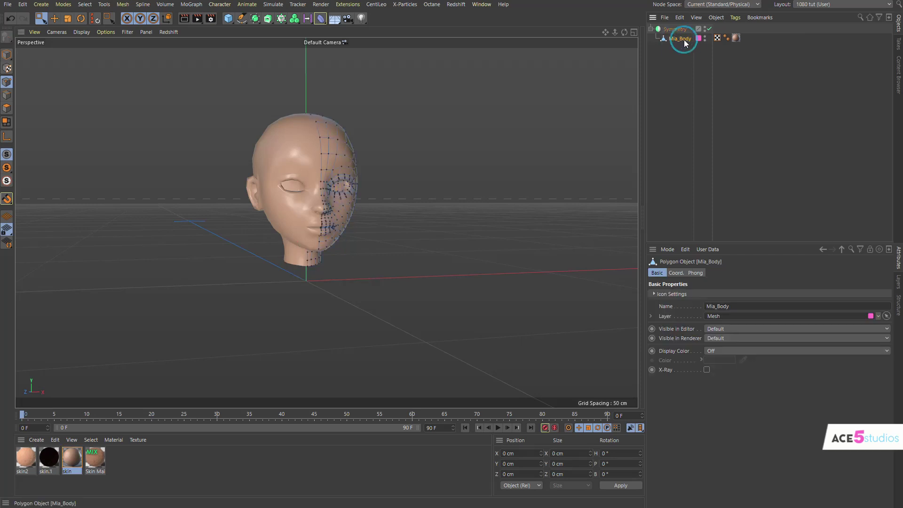
# - Try rotating only the Symmetry object's axis to tilt the mirror plane, and undo the rotation
pyautogui.click(671, 30)
pyautogui.press('e')
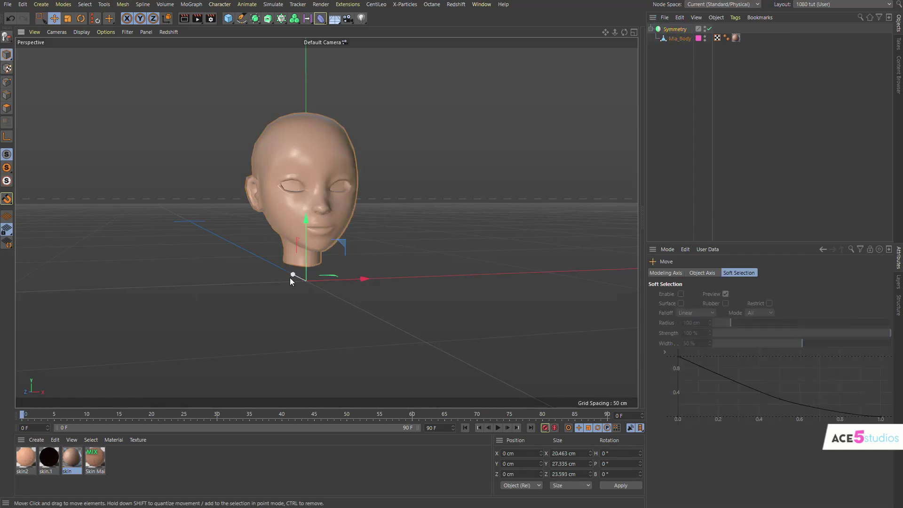
pyautogui.keyDown('alt'); pyautogui.moveTo(289, 278); pyautogui.dragTo(353, 283); pyautogui.keyUp('alt')
pyautogui.keyDown('alt'); pyautogui.moveTo(295, 276); pyautogui.dragTo(188, 226); pyautogui.keyUp('alt')
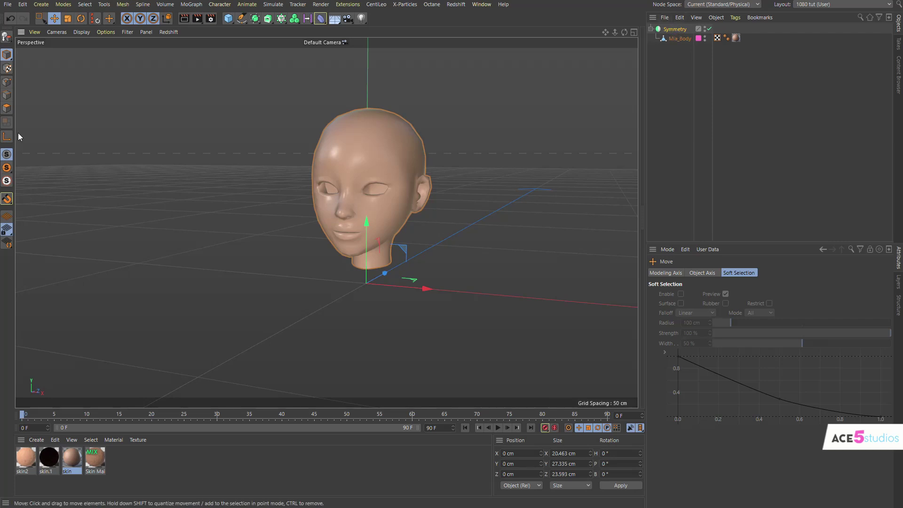
pyautogui.click(81, 18)
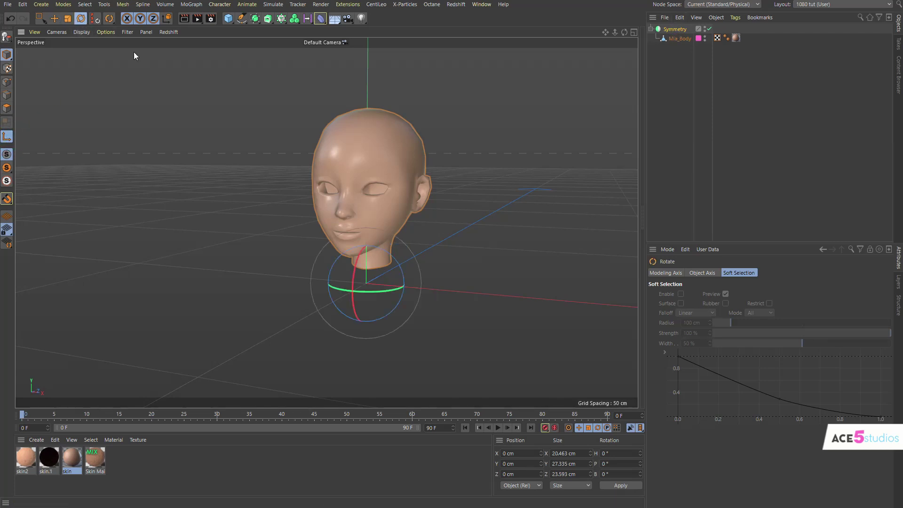
pyautogui.moveTo(405, 273); pyautogui.dragTo(403, 243)
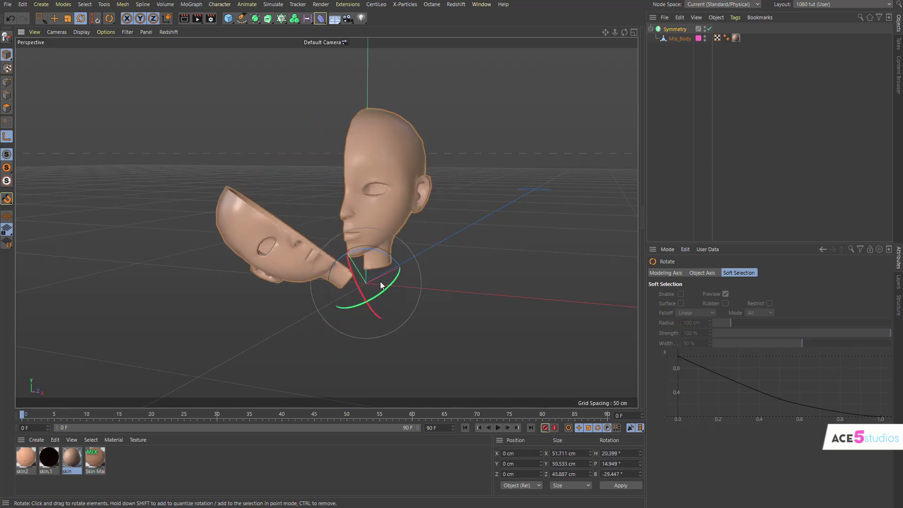
pyautogui.hotkey('ctrl', 'z')
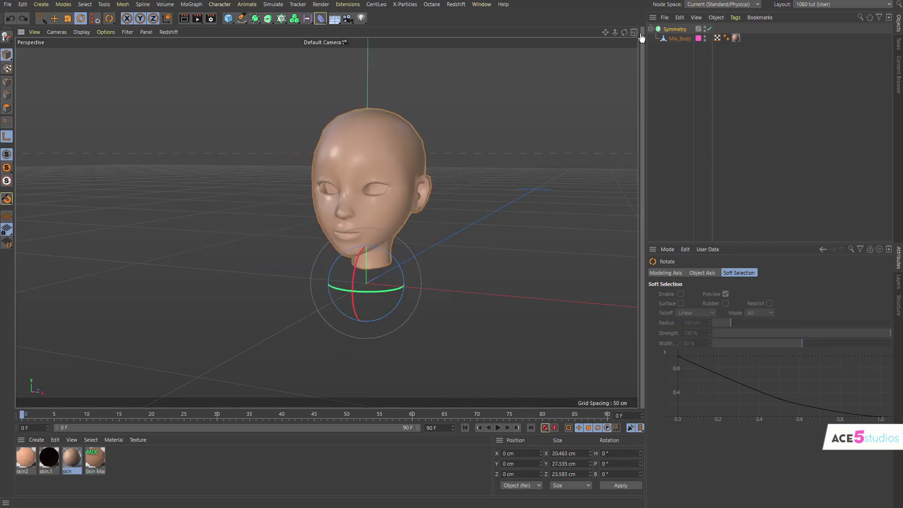
# - Take Mia_Body out of the Symmetry object to stand as a separate half head
pyautogui.click(670, 39)
pyautogui.scroll(-5, 332, 193)
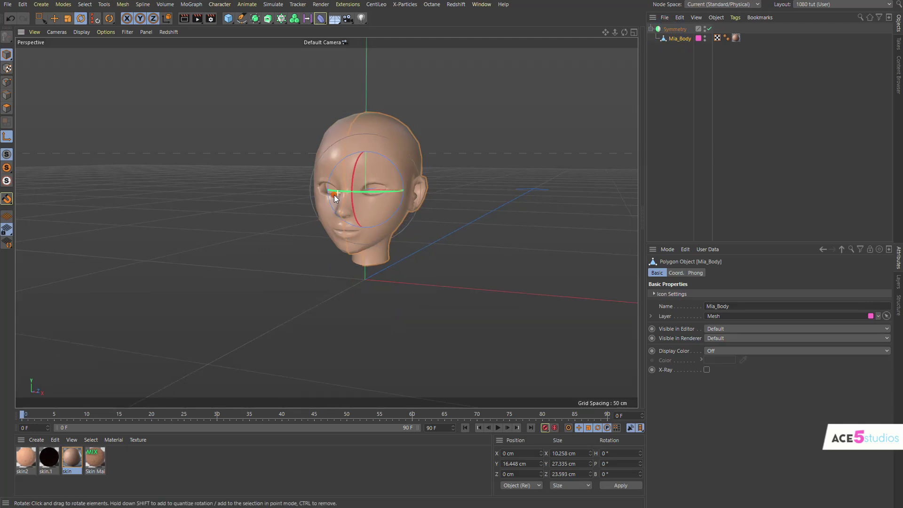
pyautogui.keyDown('alt'); pyautogui.moveTo(332, 194); pyautogui.dragTo(353, 214); pyautogui.keyUp('alt')
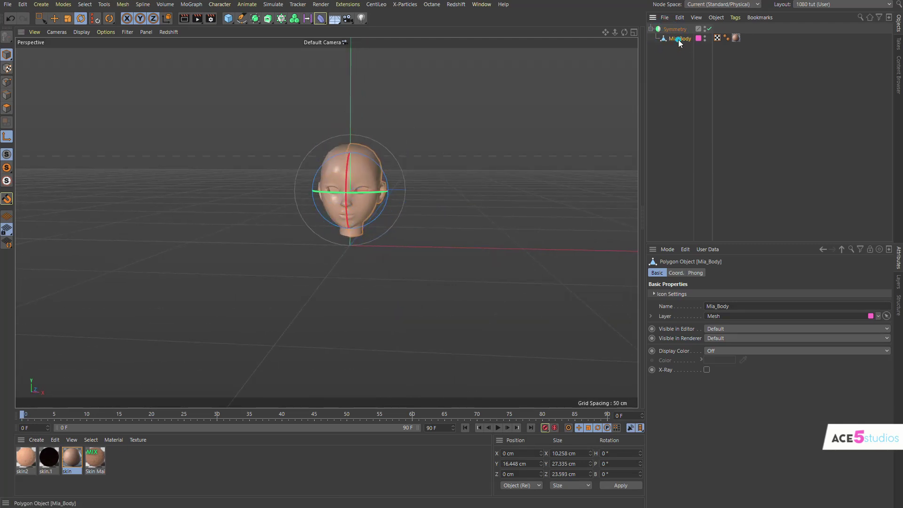
pyautogui.scroll(3, 397, 155)
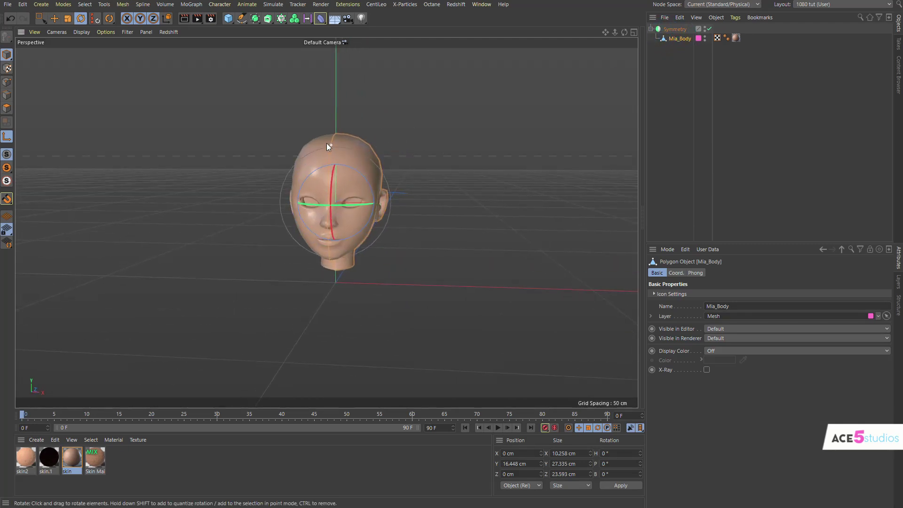
pyautogui.keyDown('alt'); pyautogui.moveTo(336, 210); pyautogui.dragTo(349, 202); pyautogui.keyUp('alt')
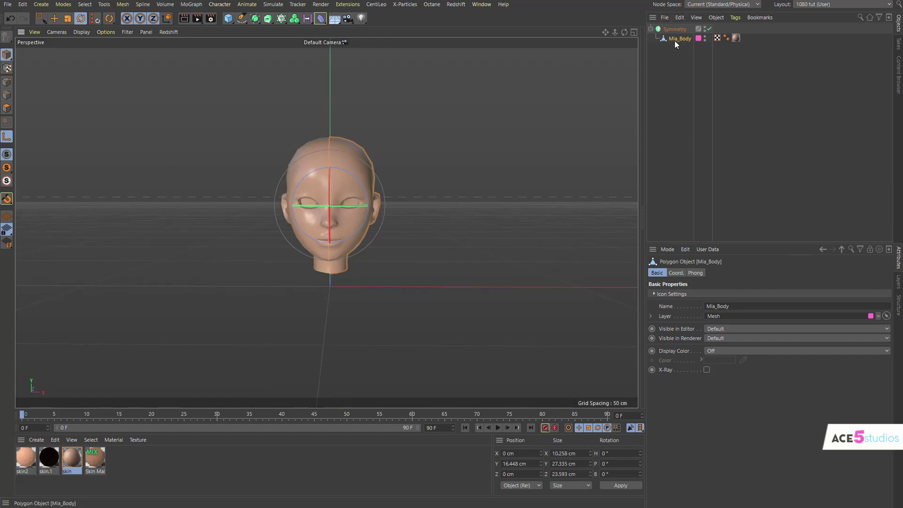
pyautogui.moveTo(674, 40)
pyautogui.mouseDown()
pyautogui.moveTo(677, 61)
pyautogui.moveTo(677, 40)
pyautogui.mouseUp()
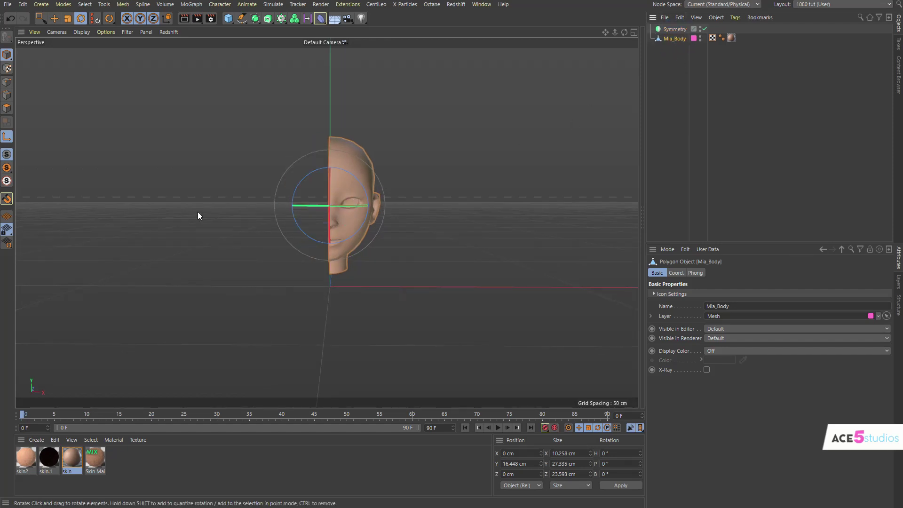
# - With axis editing turned off, move the half head Mia_Body away from the world centre to about X 25 cm and Y 26 cm
pyautogui.press('e')
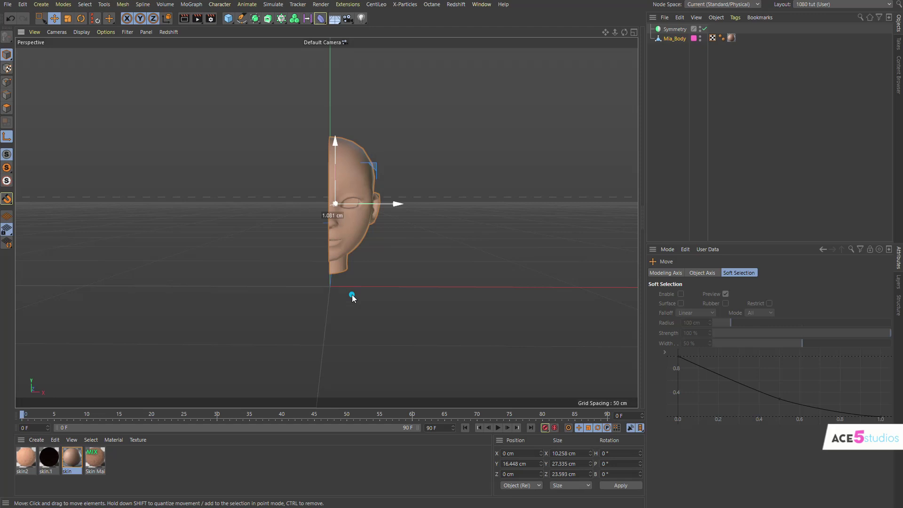
pyautogui.moveTo(350, 296); pyautogui.dragTo(474, 259)
pyautogui.hotkey('ctrl', 'z')
pyautogui.click(6, 136)
pyautogui.moveTo(368, 304); pyautogui.dragTo(487, 261)
# - Put the moved Mia_Body back under the Symmetry object, and undo both the nesting and the move
pyautogui.click(673, 29)
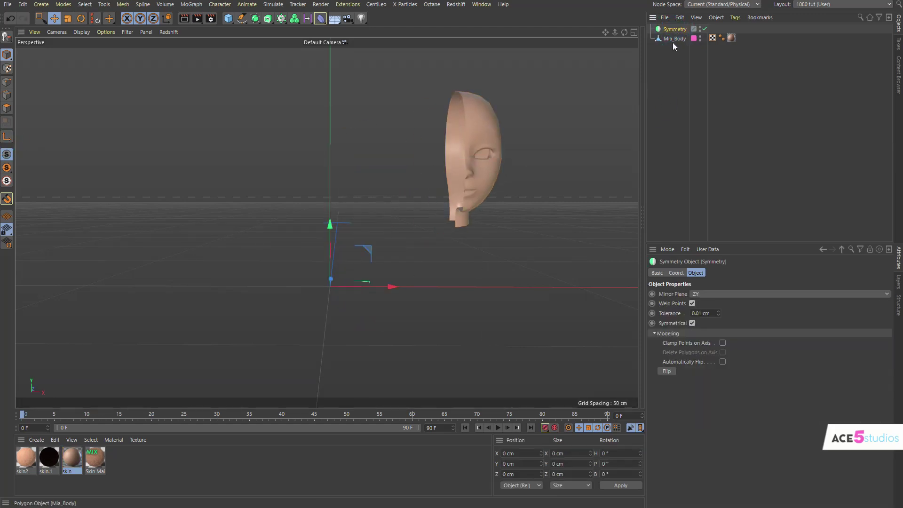
pyautogui.moveTo(667, 30); pyautogui.dragTo(668, 30)
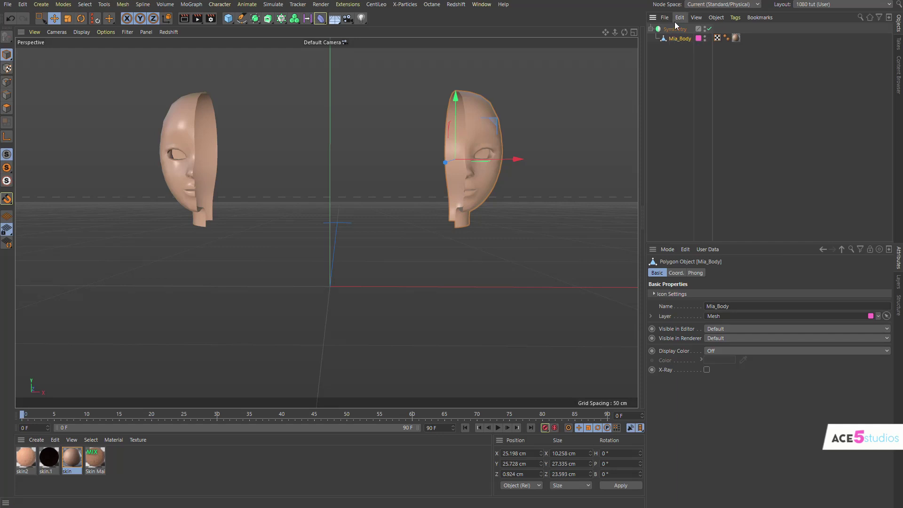
pyautogui.hotkey('ctrl', 'z')
pyautogui.hotkey('ctrl', 'z')
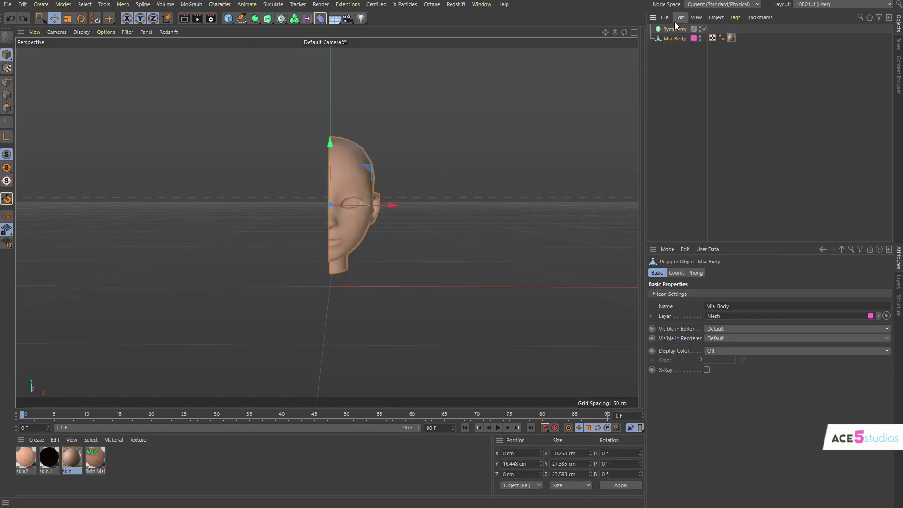
# - Add a second Symmetry object as parent of Mia_Body, and undo it
pyautogui.click(256, 19)
pyautogui.keyDown('alt'); pyautogui.click(371, 49); pyautogui.keyUp('alt')
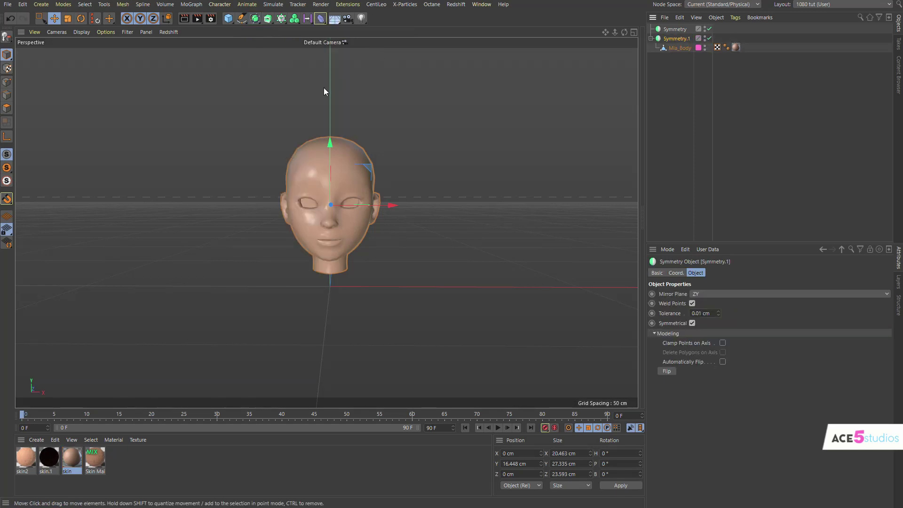
pyautogui.hotkey('ctrl', 'z')
# - Shift only Mia_Body's axis along X to about 3.8 cm, wrap the mesh in a new Symmetry object, and inspect the mirrored halves
pyautogui.click(674, 38)
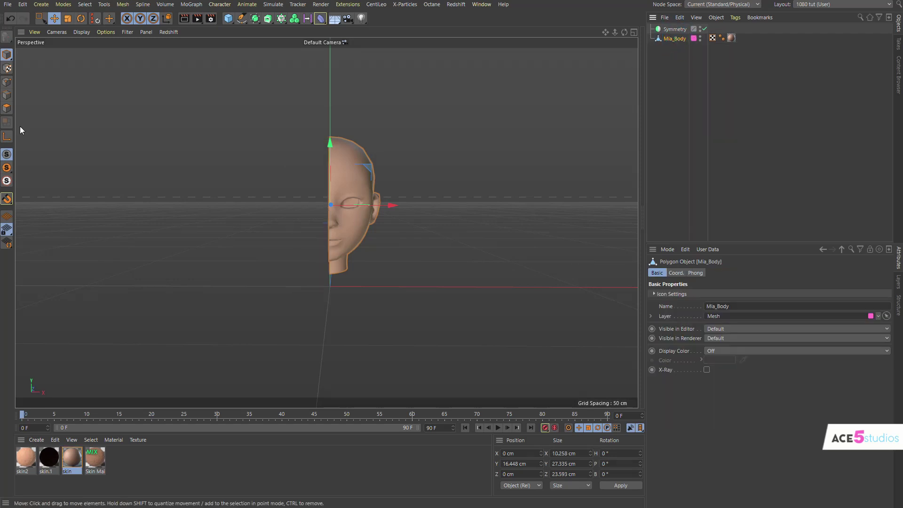
pyautogui.click(2, 139)
pyautogui.click(7, 137)
pyautogui.moveTo(363, 205); pyautogui.dragTo(387, 208)
pyautogui.keyDown('alt'); pyautogui.moveTo(255, 18); pyautogui.dragTo(362, 81); pyautogui.keyUp('alt')
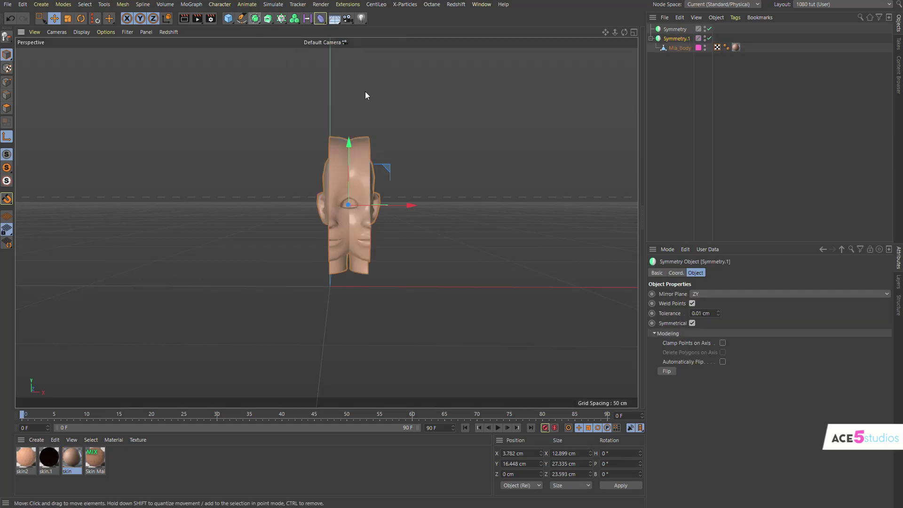
pyautogui.keyDown('alt'); pyautogui.moveTo(329, 228); pyautogui.dragTo(324, 150); pyautogui.keyUp('alt')
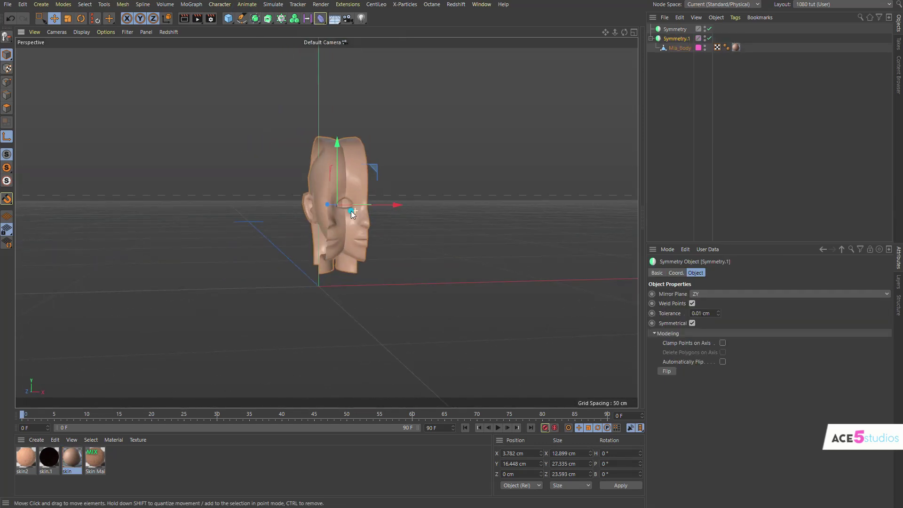
pyautogui.keyDown('alt'); pyautogui.moveTo(351, 211); pyautogui.dragTo(417, 165); pyautogui.keyUp('alt')
# - Undo the extra Symmetry object, the axis shift and the unnesting of Mia_Body
pyautogui.hotkey('ctrl', 'z')
pyautogui.hotkey('ctrl', 'z')
pyautogui.hotkey('ctrl', 'z')
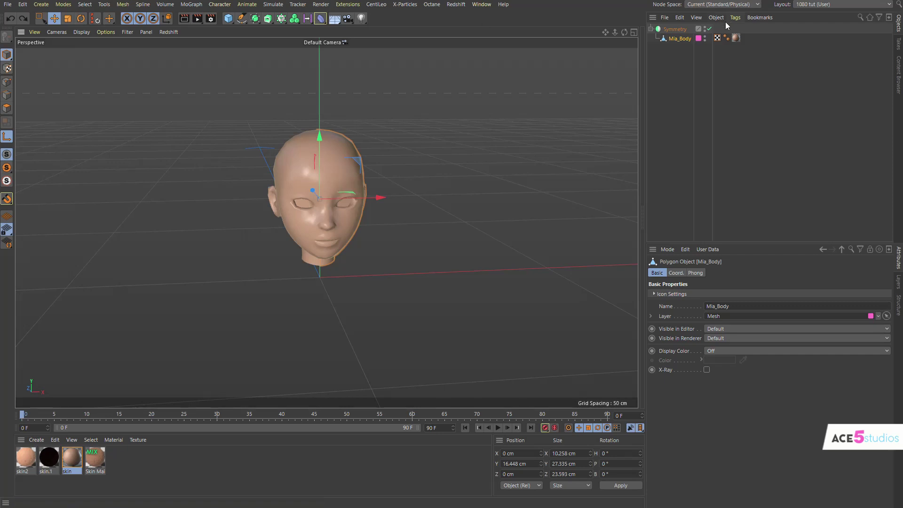
# - Start the Brush tool on Mia_Body's points in Smear mode with a radius of about 7.8 cm
pyautogui.click(669, 32)
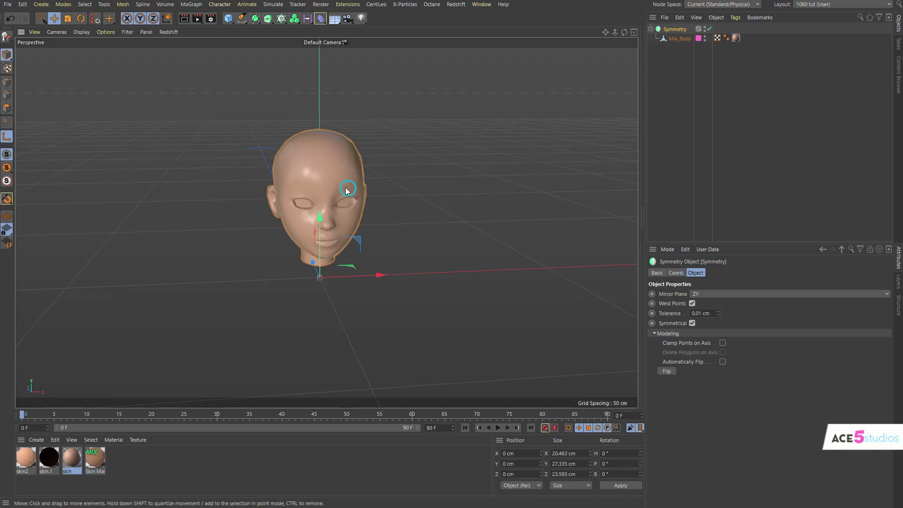
pyautogui.keyDown('alt'); pyautogui.moveTo(346, 190); pyautogui.dragTo(360, 170); pyautogui.keyUp('alt')
pyautogui.click(360, 169)
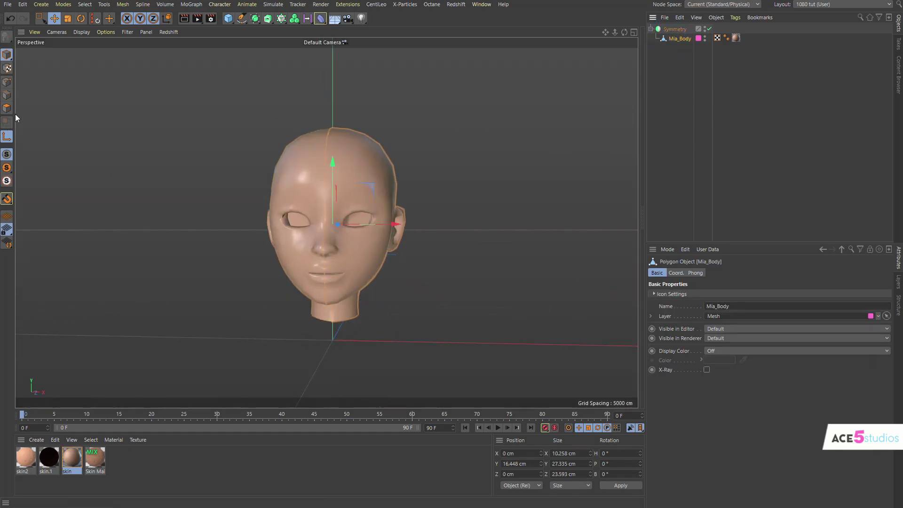
pyautogui.click(8, 84)
pyautogui.rightClick(517, 126)
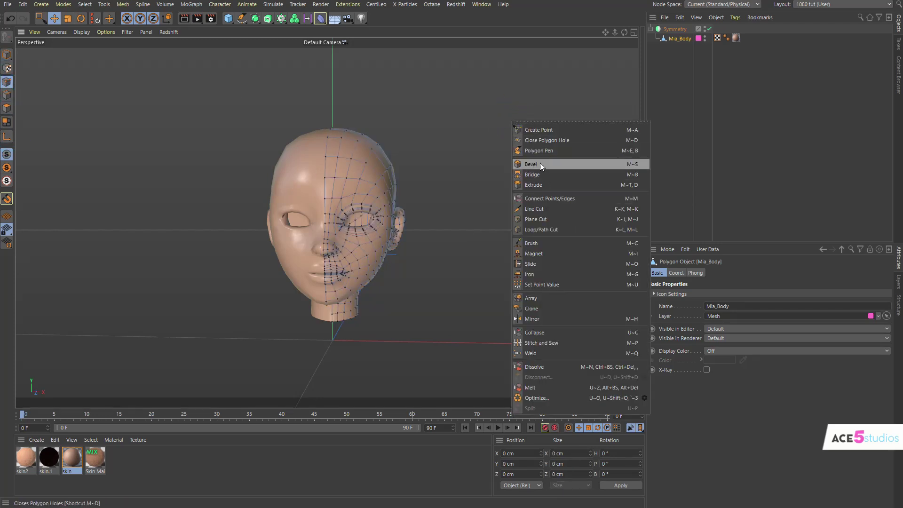
pyautogui.click(542, 240)
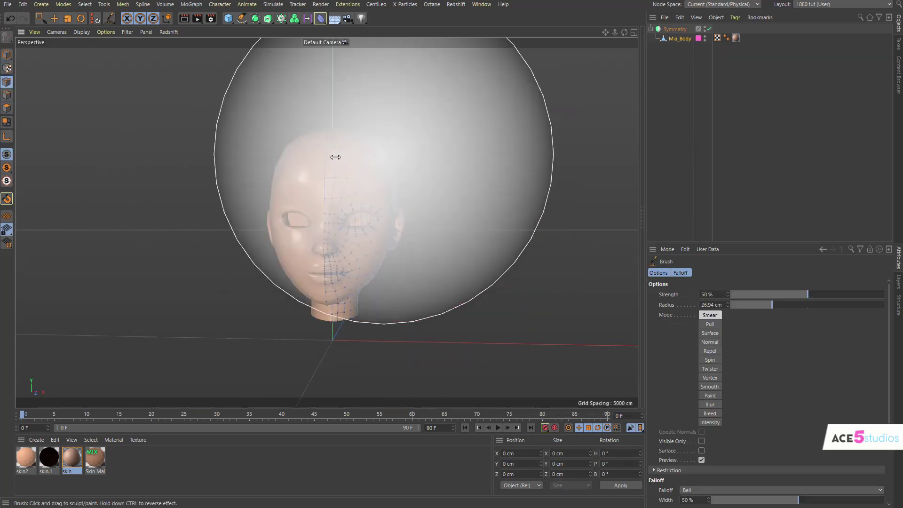
pyautogui.moveTo(336, 157)
pyautogui.mouseDown(button='middle')
pyautogui.moveTo(202, 162)
pyautogui.moveTo(212, 162)
pyautogui.mouseUp(button='middle')
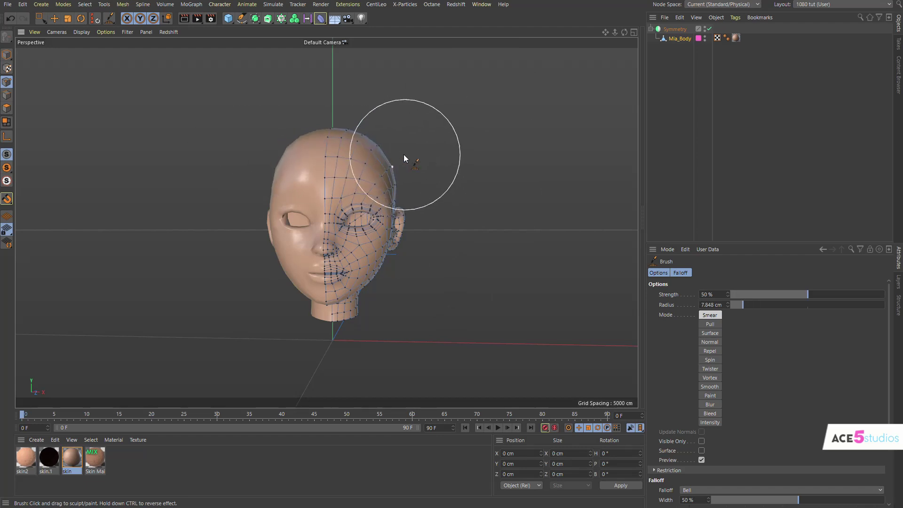
# - Smear the points at the side of the head and across the centre line at the crown, and inspect the seam up close
pyautogui.moveTo(402, 163); pyautogui.dragTo(380, 166)
pyautogui.moveTo(340, 131); pyautogui.dragTo(326, 137)
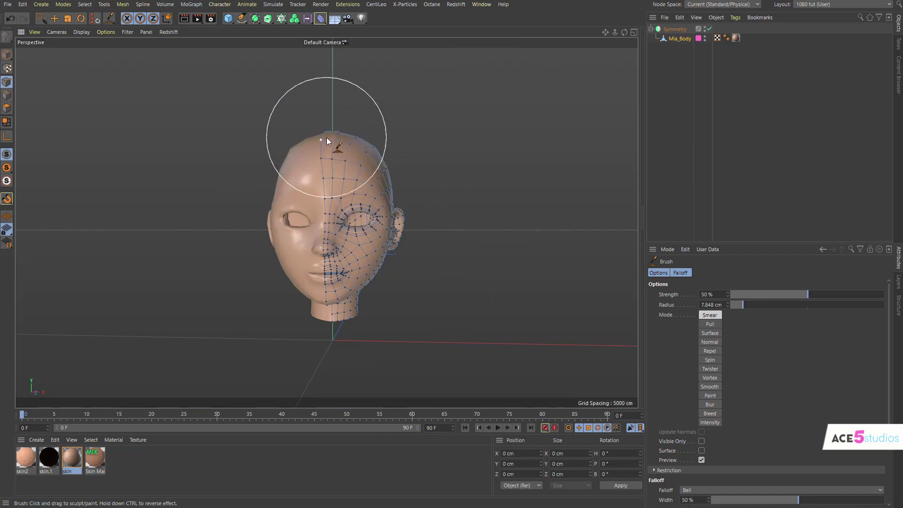
pyautogui.keyDown('alt'); pyautogui.moveTo(326, 137); pyautogui.dragTo(411, 100, button='right'); pyautogui.keyUp('alt')
pyautogui.moveTo(382, 147)
pyautogui.keyDown('alt'); pyautogui.mouseDown(button='right')
pyautogui.moveTo(279, 160)
pyautogui.moveTo(338, 181)
pyautogui.mouseUp(button='right'); pyautogui.keyUp('alt')
pyautogui.keyDown('alt'); pyautogui.moveTo(373, 192); pyautogui.dragTo(305, 186); pyautogui.keyUp('alt')
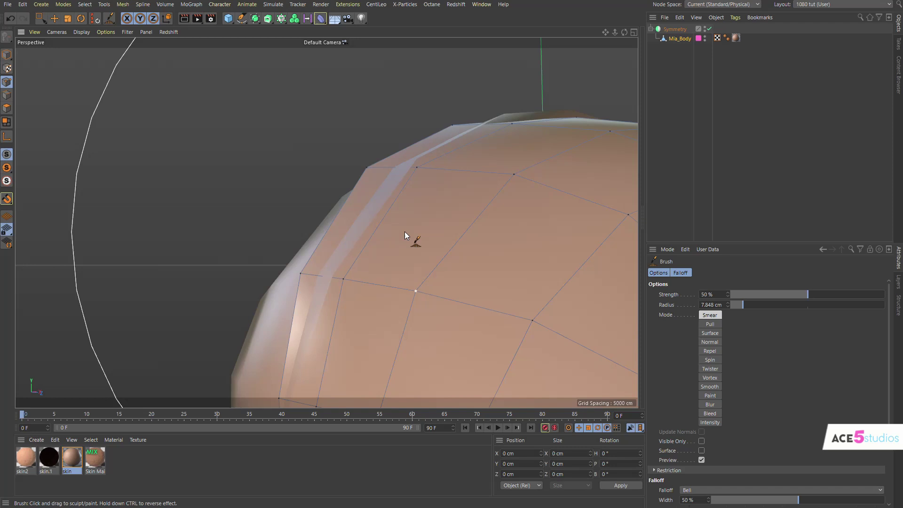
pyautogui.keyDown('alt'); pyautogui.moveTo(488, 125); pyautogui.dragTo(422, 160, button='right'); pyautogui.keyUp('alt')
pyautogui.keyDown('alt'); pyautogui.moveTo(487, 176); pyautogui.dragTo(547, 160, button='right'); pyautogui.keyUp('alt')
# - Try a Subdivision Surface as parent of the Symmetry object, and undo it along with the brush strokes
pyautogui.click(655, 79)
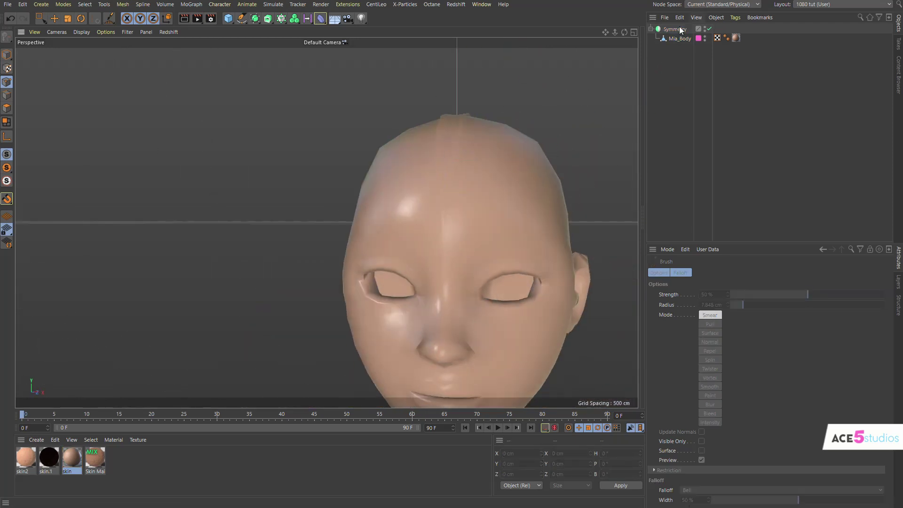
pyautogui.click(675, 30)
pyautogui.keyDown('alt'); pyautogui.click(255, 18); pyautogui.keyUp('alt')
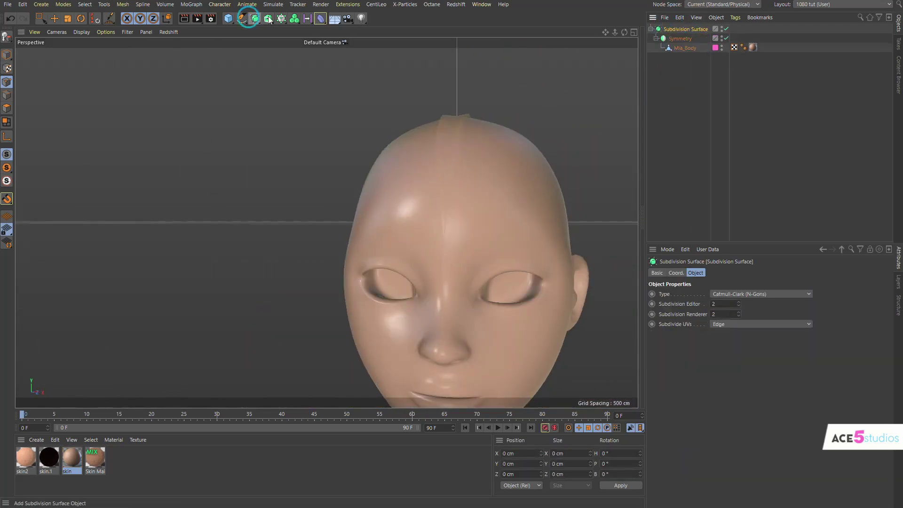
pyautogui.moveTo(414, 233)
pyautogui.keyDown('alt'); pyautogui.mouseDown()
pyautogui.moveTo(532, 235)
pyautogui.moveTo(460, 224)
pyautogui.moveTo(399, 236)
pyautogui.mouseUp(); pyautogui.keyUp('alt')
pyautogui.hotkey('ctrl', 'z')
pyautogui.hotkey('ctrl', 'z')
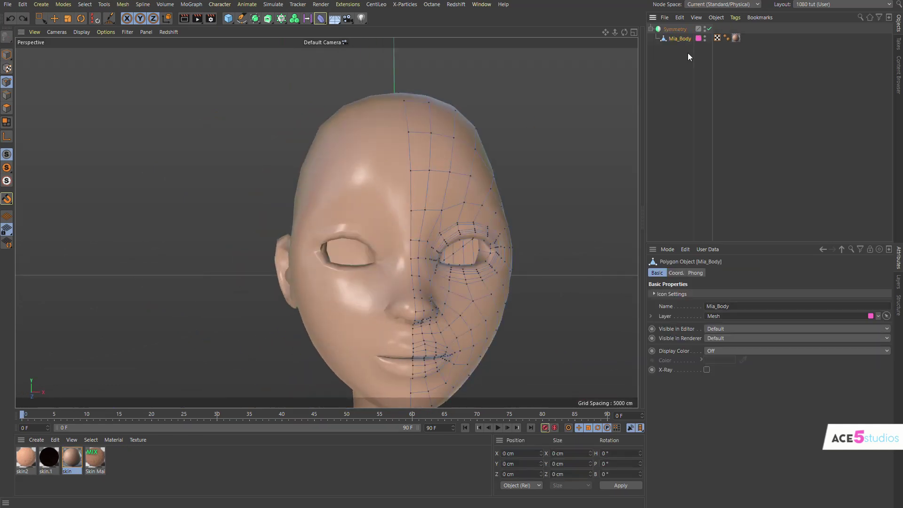
# - Enable Clamp Points on Axis on the Symmetry object, and smear Mia_Body's forehead points near the seam with the Brush to test it
pyautogui.click(680, 29)
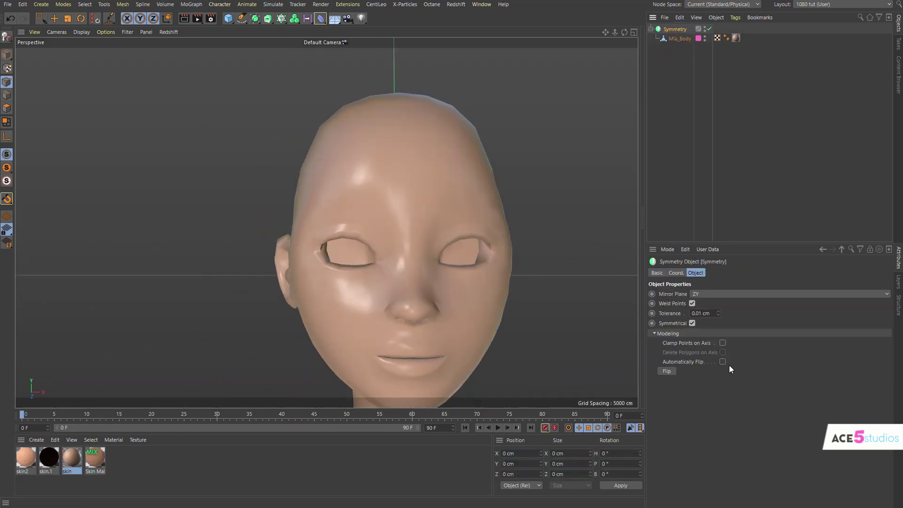
pyautogui.click(722, 343)
pyautogui.click(680, 39)
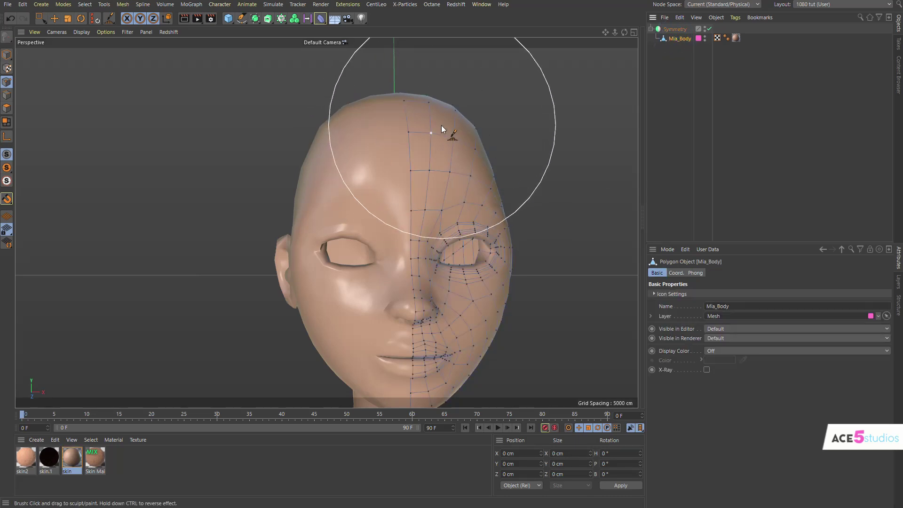
pyautogui.moveTo(432, 129)
pyautogui.mouseDown()
pyautogui.moveTo(382, 83)
pyautogui.moveTo(391, 118)
pyautogui.moveTo(467, 95)
pyautogui.moveTo(433, 134)
pyautogui.moveTo(458, 120)
pyautogui.moveTo(428, 196)
pyautogui.moveTo(484, 145)
pyautogui.moveTo(477, 146)
pyautogui.mouseUp()
pyautogui.moveTo(431, 178)
pyautogui.keyDown('alt'); pyautogui.mouseDown()
pyautogui.moveTo(321, 181)
pyautogui.moveTo(439, 172)
pyautogui.moveTo(403, 181)
pyautogui.moveTo(369, 173)
pyautogui.mouseUp(); pyautogui.keyUp('alt')
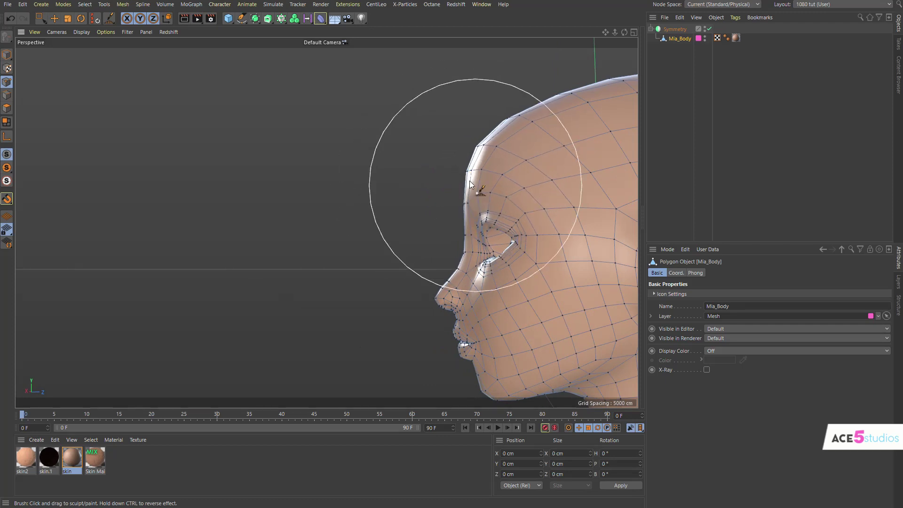
pyautogui.keyDown('alt'); pyautogui.moveTo(548, 206); pyautogui.dragTo(499, 195, button='right'); pyautogui.keyUp('alt')
pyautogui.keyDown('alt'); pyautogui.moveTo(499, 194); pyautogui.dragTo(341, 168, button='middle'); pyautogui.keyUp('alt')
pyautogui.keyDown('alt'); pyautogui.moveTo(340, 169); pyautogui.dragTo(500, 179); pyautogui.keyUp('alt')
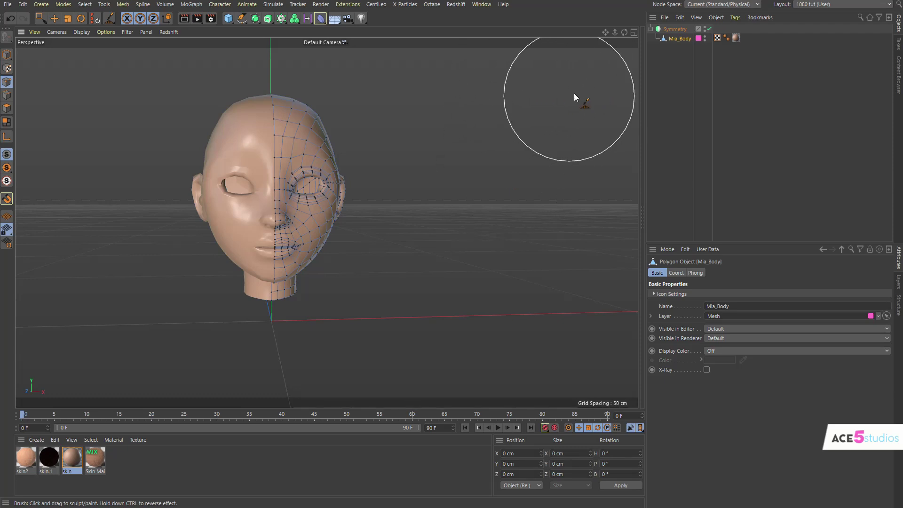
# - Turn off Clamp Points on Axis on the Symmetry object, and smear Mia_Body's points away from the centre line at the forehead and crown
pyautogui.scroll(5, 249, 134)
pyautogui.keyDown('alt'); pyautogui.moveTo(346, 132); pyautogui.dragTo(379, 147); pyautogui.keyUp('alt')
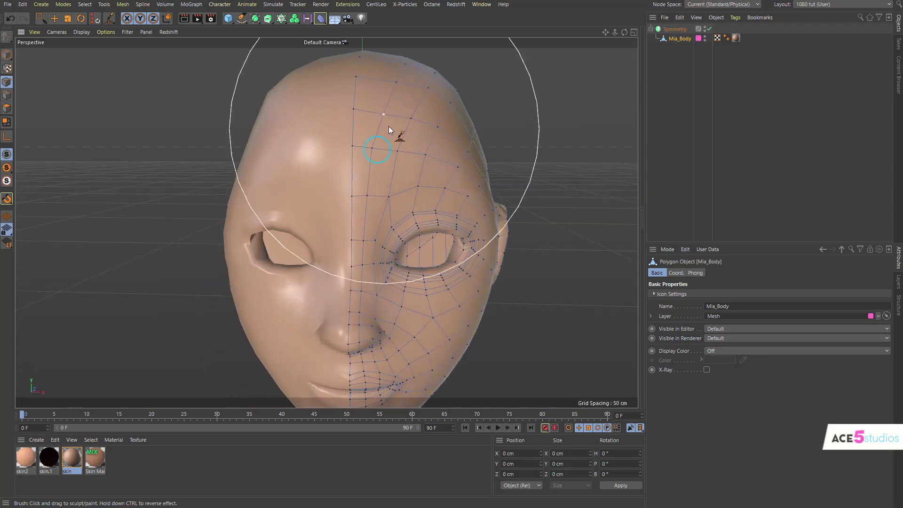
pyautogui.click(667, 29)
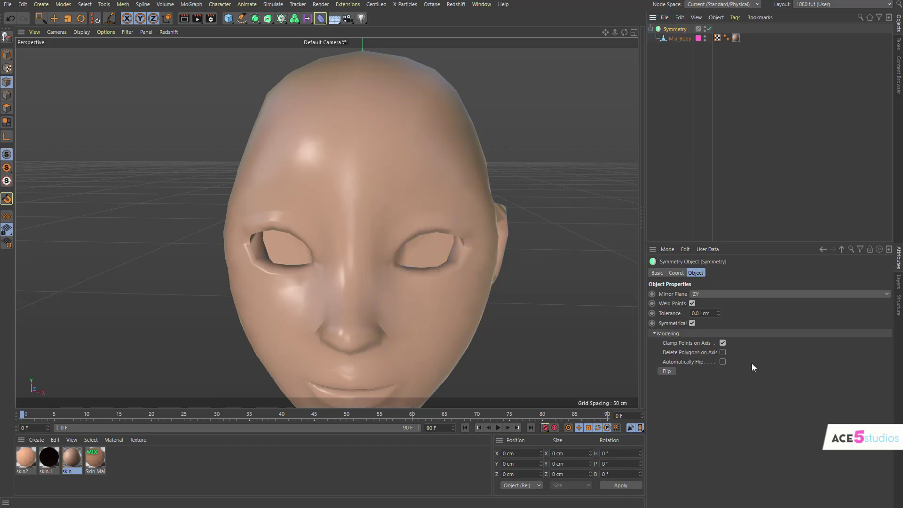
pyautogui.click(679, 38)
pyautogui.scroll(-5, 384, 141)
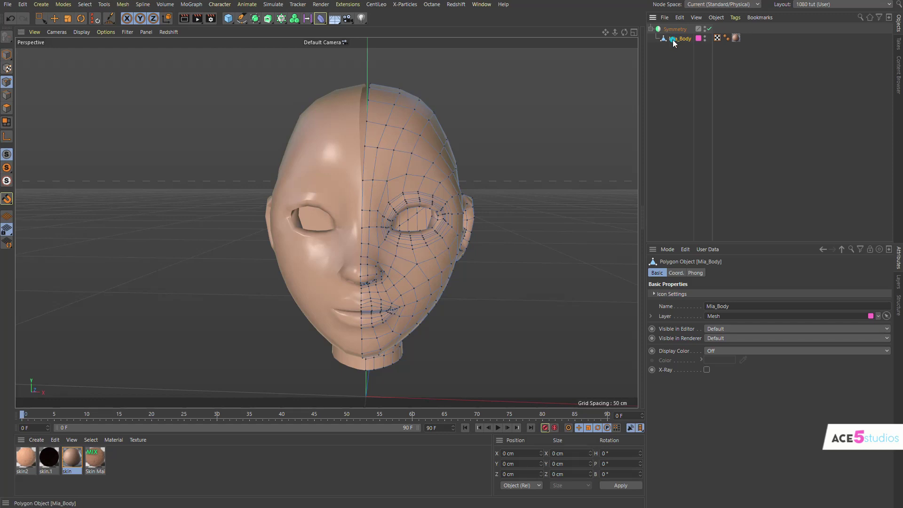
pyautogui.click(676, 30)
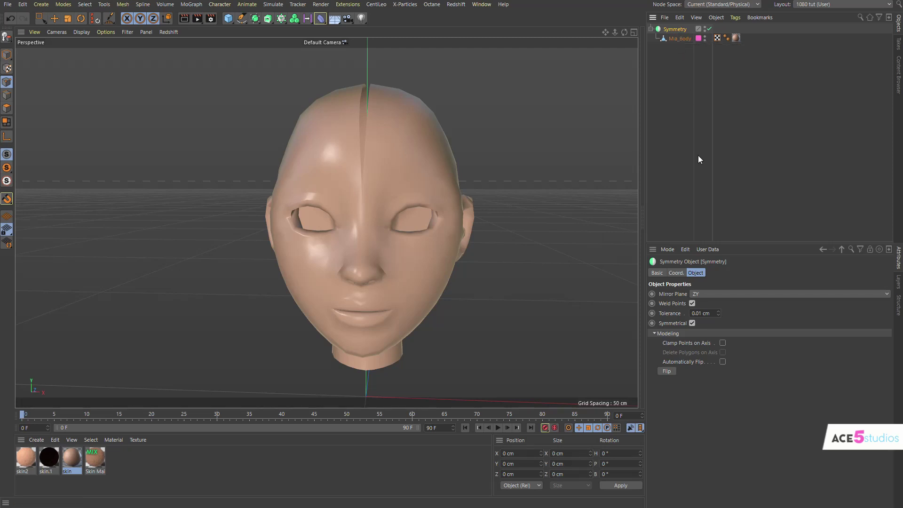
# - Select Mia_Body's open edges along the centre seam, and switch to edge mode with the Move tool
pyautogui.click(642, 119)
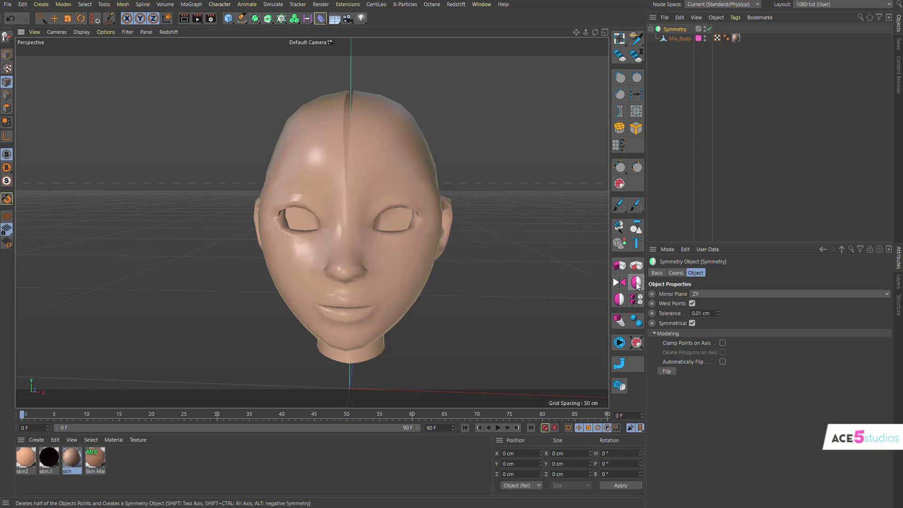
pyautogui.click(684, 38)
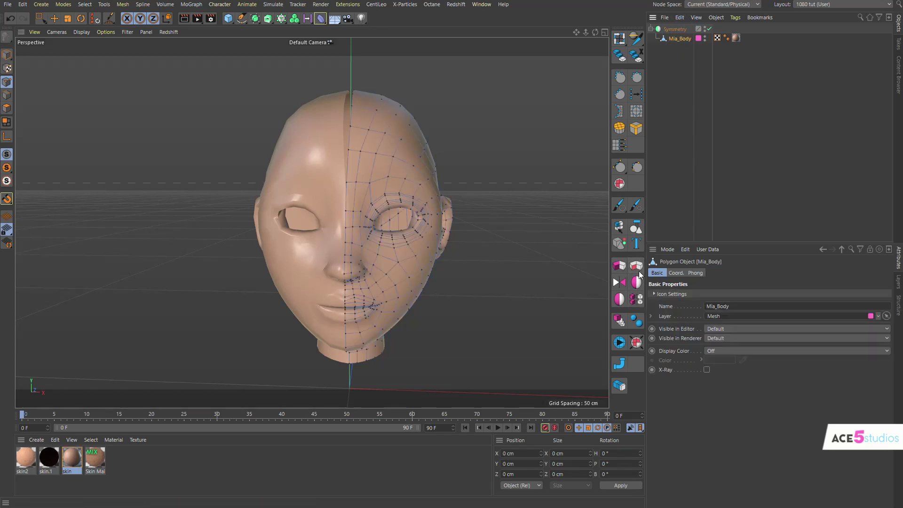
pyautogui.click(621, 301)
pyautogui.click(54, 19)
pyautogui.click(6, 96)
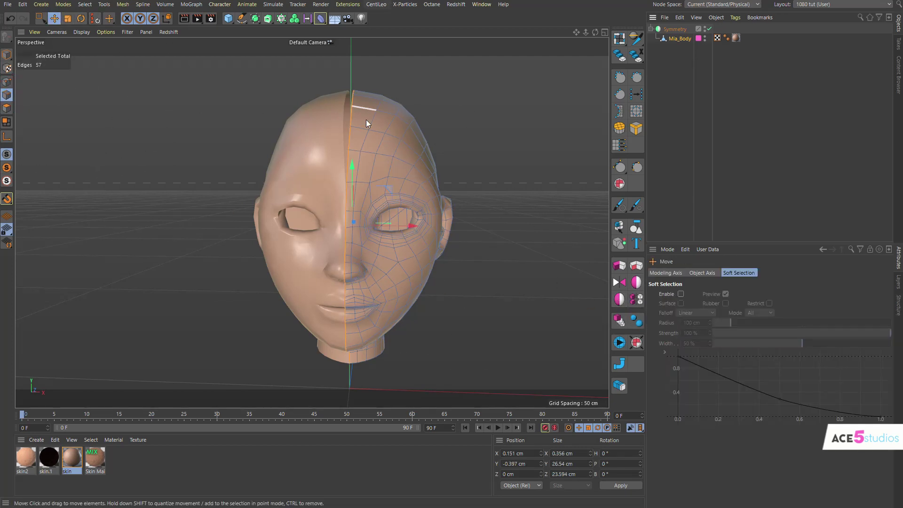
# - Align Mia_Body's selected seam edges to the centre line at X 0 cm, and make the Symmetry object editable
pyautogui.click(620, 299)
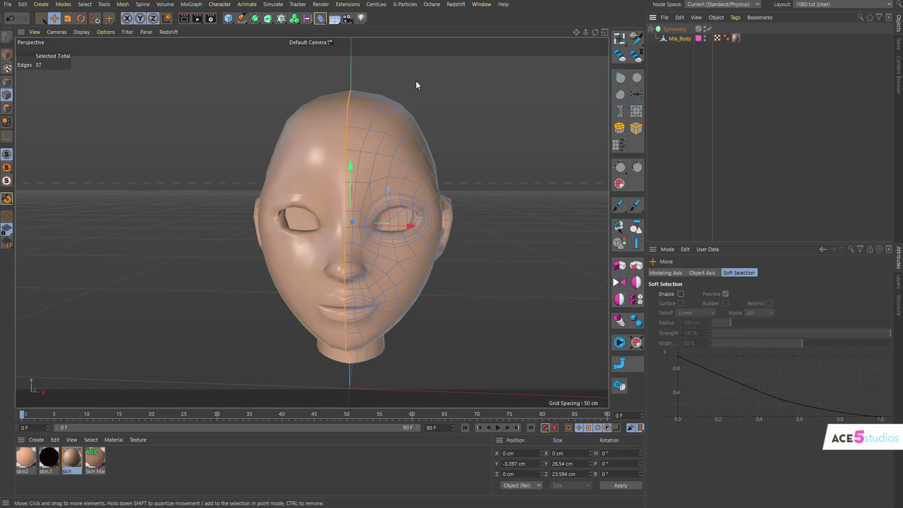
pyautogui.click(675, 30)
pyautogui.press('c')
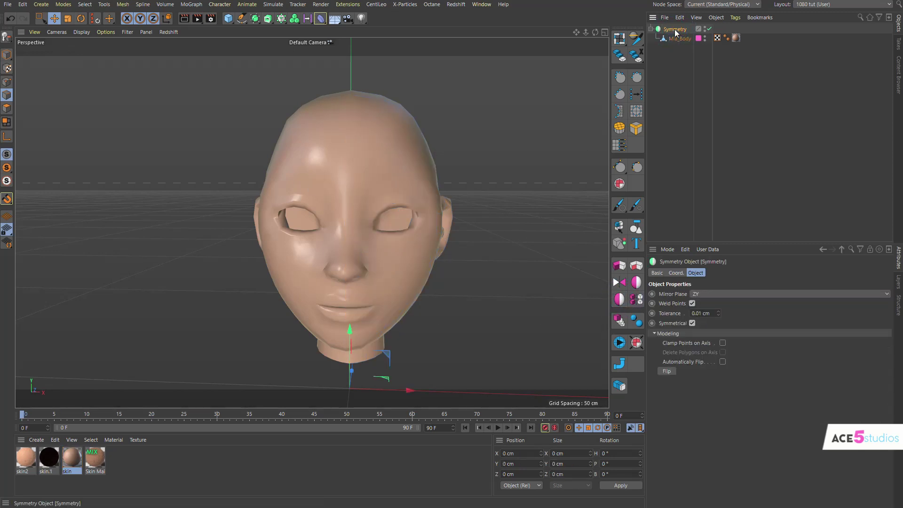
# - Move Mia_Body out of the converted Symmetry null, and delete the null
pyautogui.click(652, 29)
pyautogui.click(673, 38)
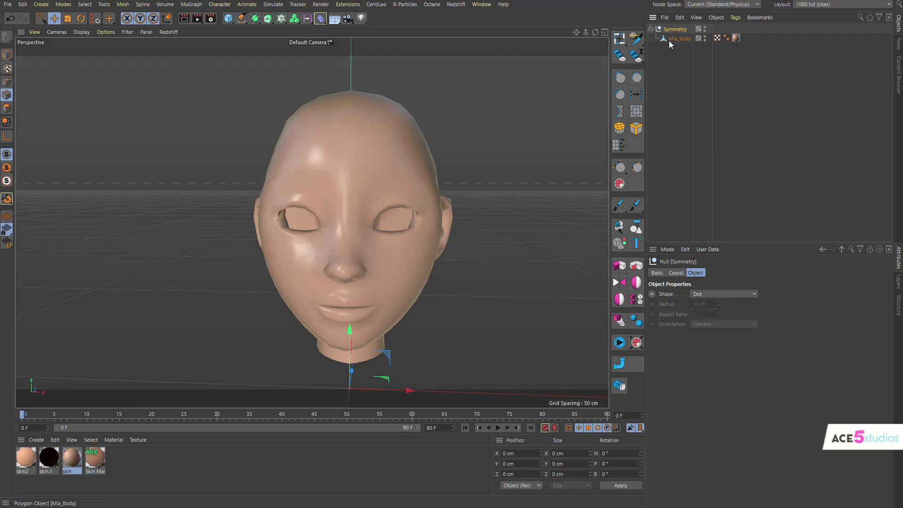
pyautogui.click(675, 31)
pyautogui.press('Delete')
pyautogui.click(676, 31)
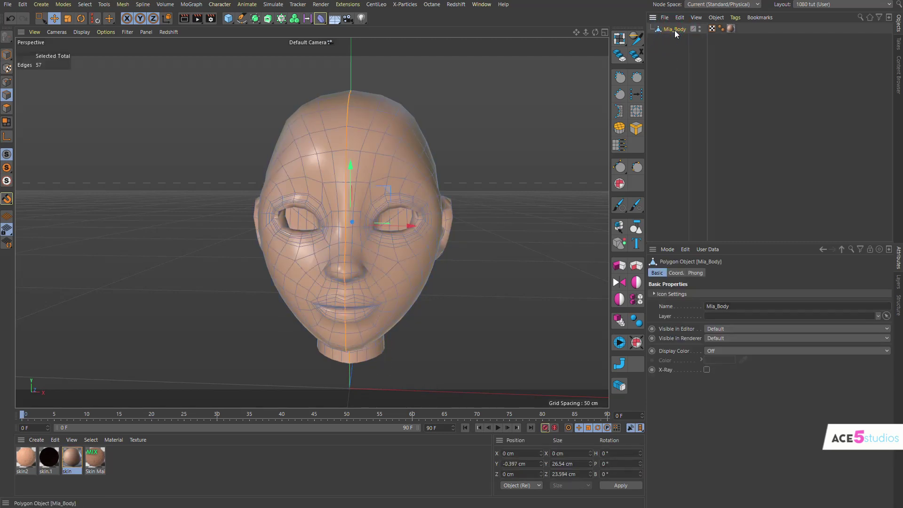
# - Turn Mia_Body in model mode into a half mirrored along X with the symmetry script, and undo a trial sideways move of the half
pyautogui.click(679, 71)
pyautogui.click(678, 29)
pyautogui.press('Return')
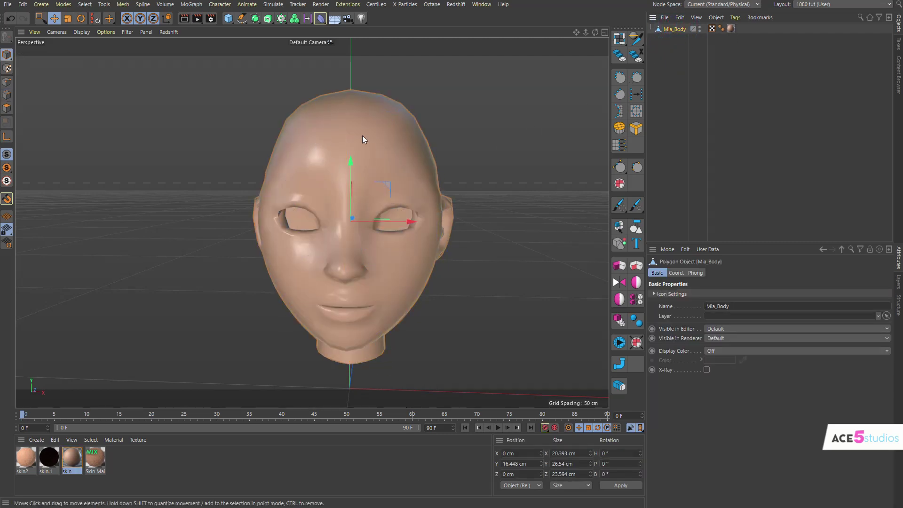
pyautogui.click(636, 282)
pyautogui.click(651, 29)
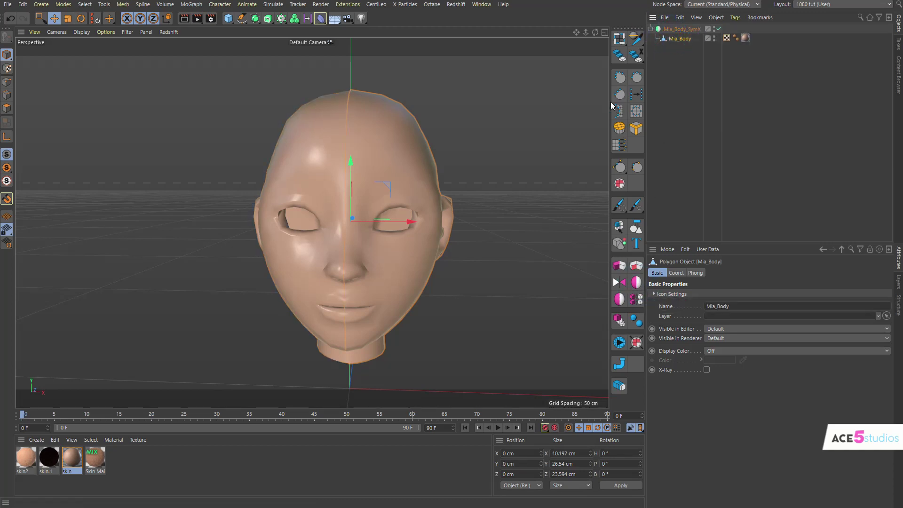
pyautogui.moveTo(348, 257); pyautogui.dragTo(436, 250)
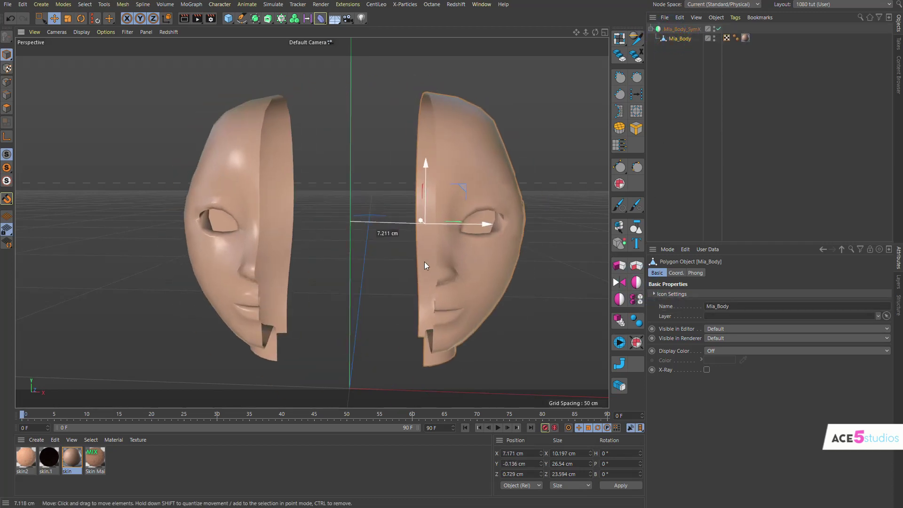
pyautogui.hotkey('ctrl', 'z')
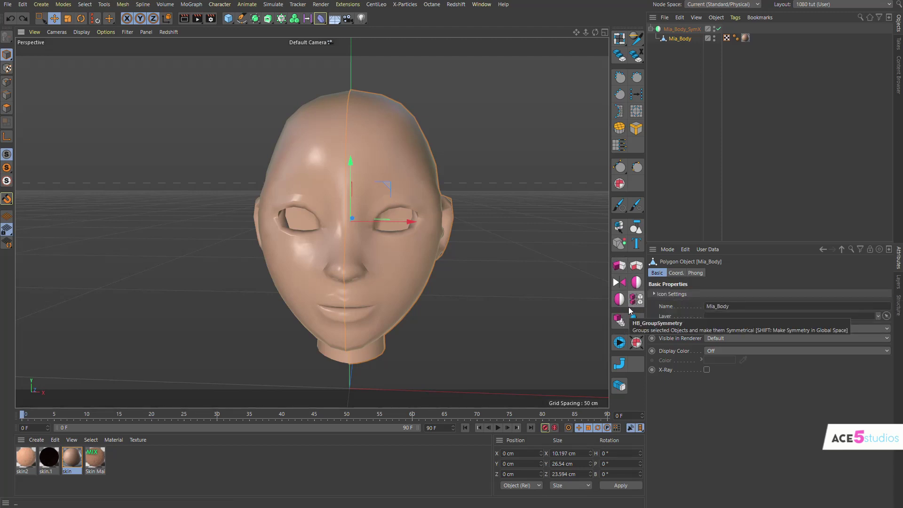
# - Create a 29 cm cube, duplicate it twice, and stack the three cubes on one side of the head, selecting them all
pyautogui.scroll(-4, 356, 159)
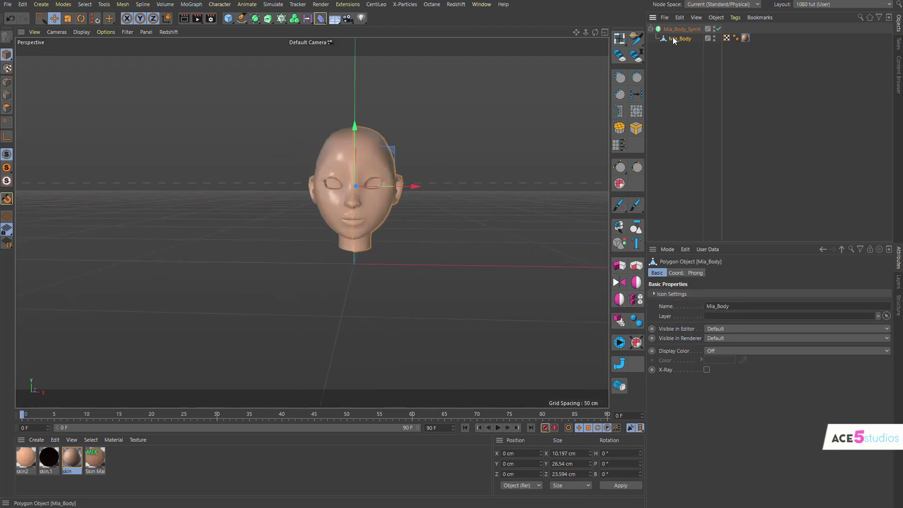
pyautogui.click(228, 19)
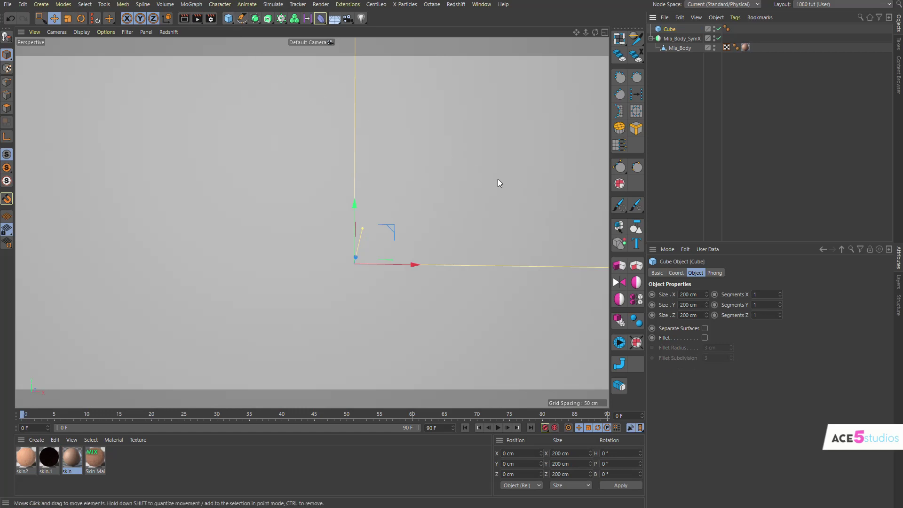
pyautogui.keyDown('ctrl'); pyautogui.moveTo(353, 337); pyautogui.dragTo(463, 256); pyautogui.keyUp('ctrl')
pyautogui.keyDown('ctrl'); pyautogui.moveTo(456, 265); pyautogui.dragTo(440, 126); pyautogui.keyUp('ctrl')
pyautogui.keyDown('alt'); pyautogui.moveTo(478, 147); pyautogui.dragTo(413, 163, button='right'); pyautogui.keyUp('alt')
pyautogui.keyDown('alt'); pyautogui.moveTo(445, 175); pyautogui.dragTo(402, 208, button='middle'); pyautogui.keyUp('alt')
pyautogui.click(411, 220)
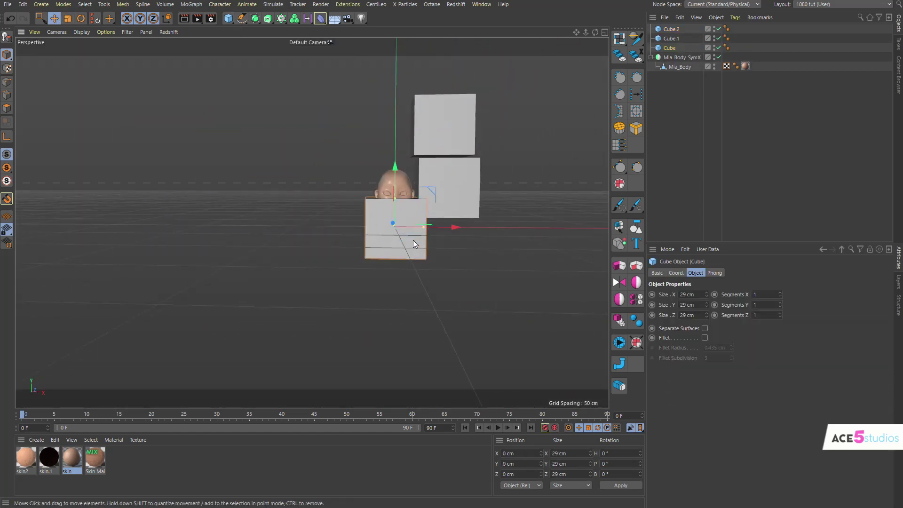
pyautogui.moveTo(405, 243); pyautogui.dragTo(449, 268)
pyautogui.moveTo(507, 98); pyautogui.dragTo(451, 237)
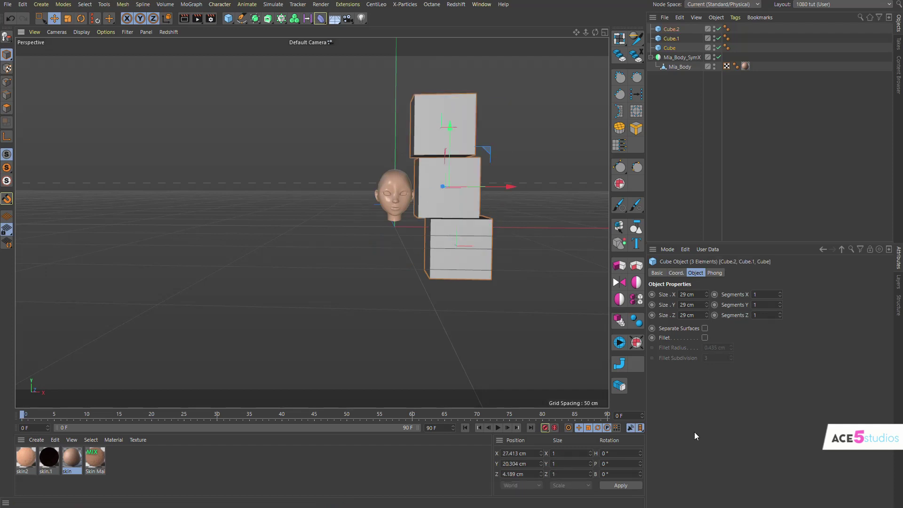
# - Mirror the three selected cubes as a group with HB_GroupSymmetry, and delete the resulting symmetry group
pyautogui.click(636, 299)
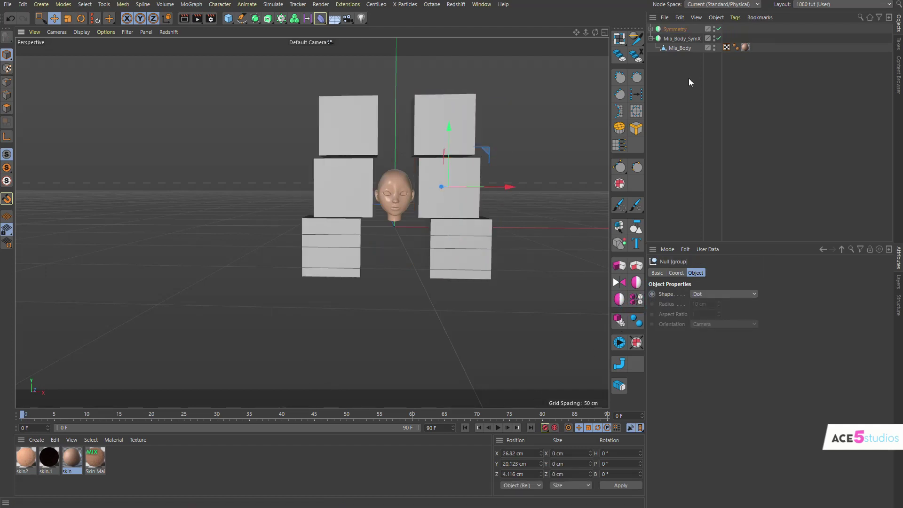
pyautogui.click(651, 29)
pyautogui.click(666, 29)
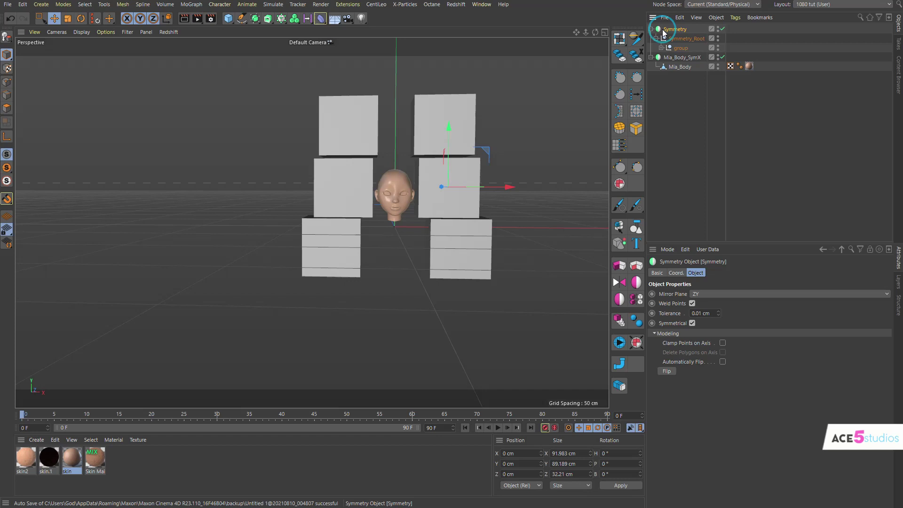
pyautogui.press('Delete')
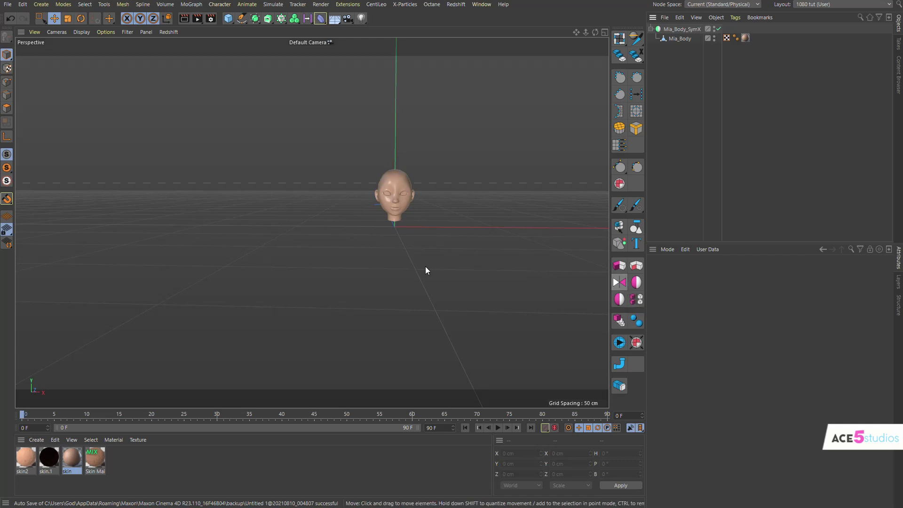
pyautogui.keyDown('alt'); pyautogui.moveTo(509, 152); pyautogui.dragTo(489, 164, button='right'); pyautogui.keyUp('alt')
pyautogui.keyDown('alt'); pyautogui.moveTo(434, 197); pyautogui.dragTo(390, 190, button='middle'); pyautogui.keyUp('alt')
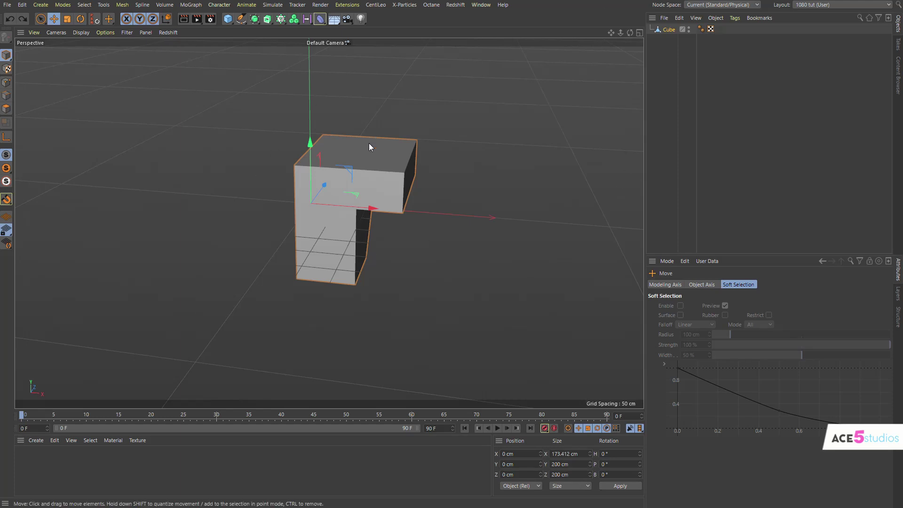
# - Create an Instance of the L-shaped Cube, and undo a trial sideways move
pyautogui.keyDown('alt'); pyautogui.moveTo(369, 143); pyautogui.dragTo(361, 165); pyautogui.keyUp('alt')
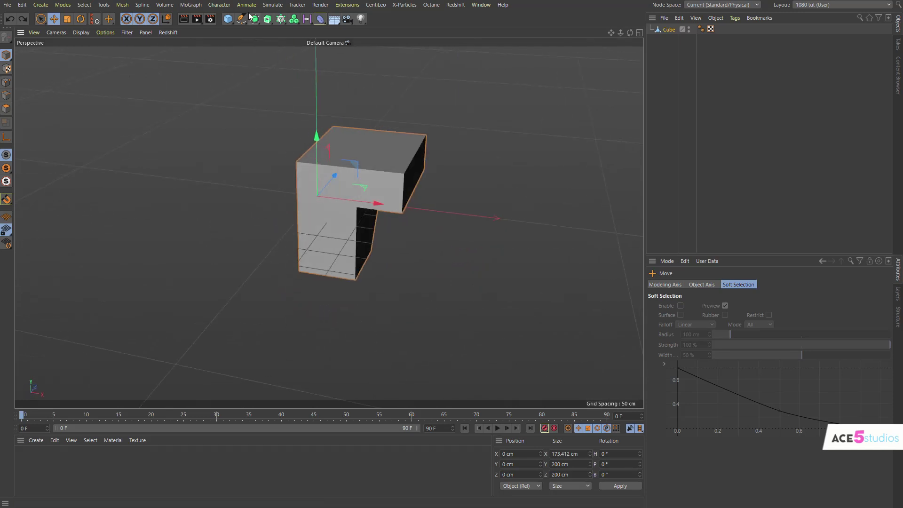
pyautogui.click(254, 19)
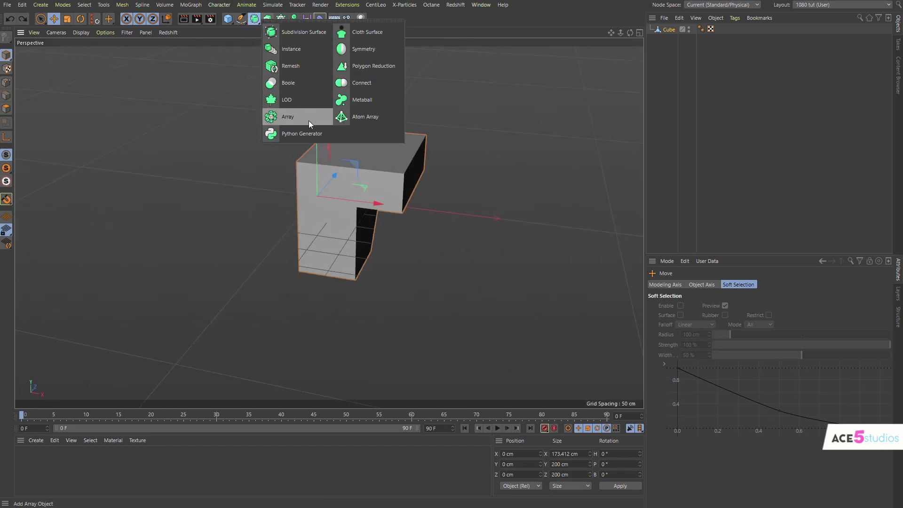
pyautogui.click(306, 47)
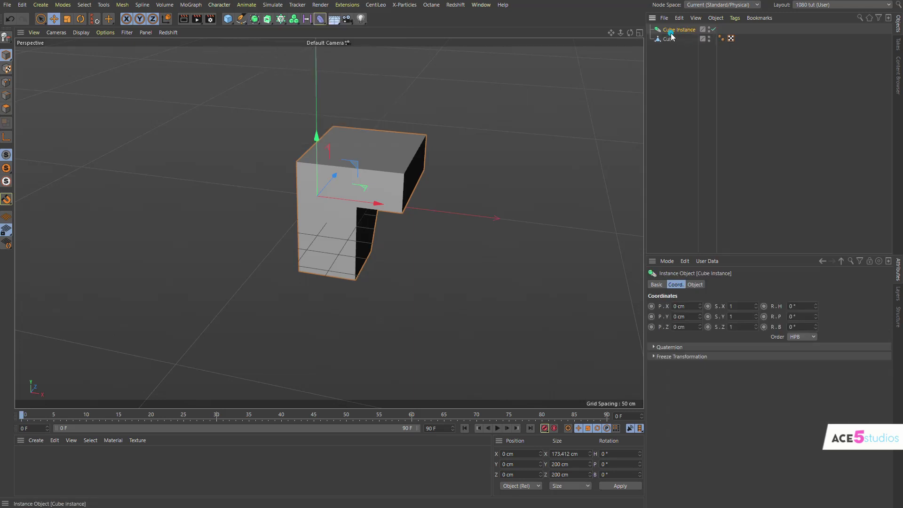
pyautogui.moveTo(317, 306); pyautogui.dragTo(432, 297)
pyautogui.hotkey('ctrl', 'z')
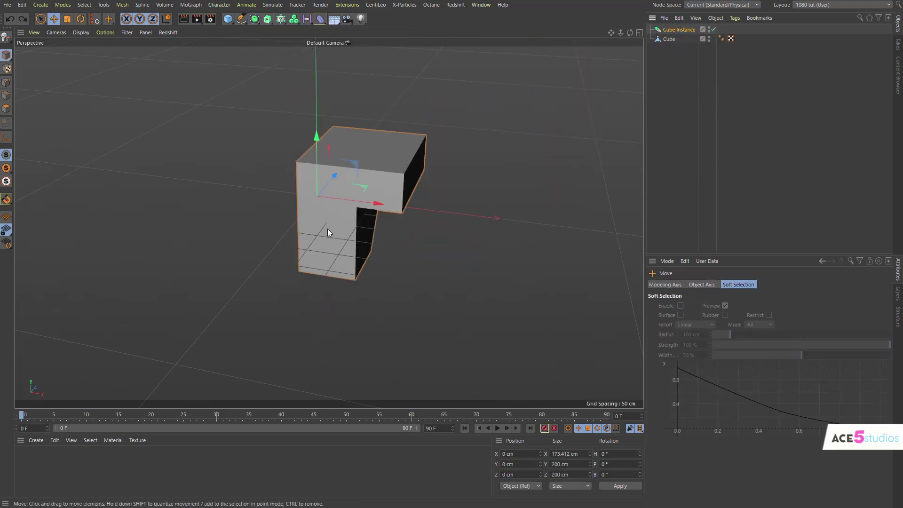
pyautogui.moveTo(328, 232); pyautogui.dragTo(383, 223)
# - Set the Cube Instance's X scale to -1 to mirror it
pyautogui.click(682, 29)
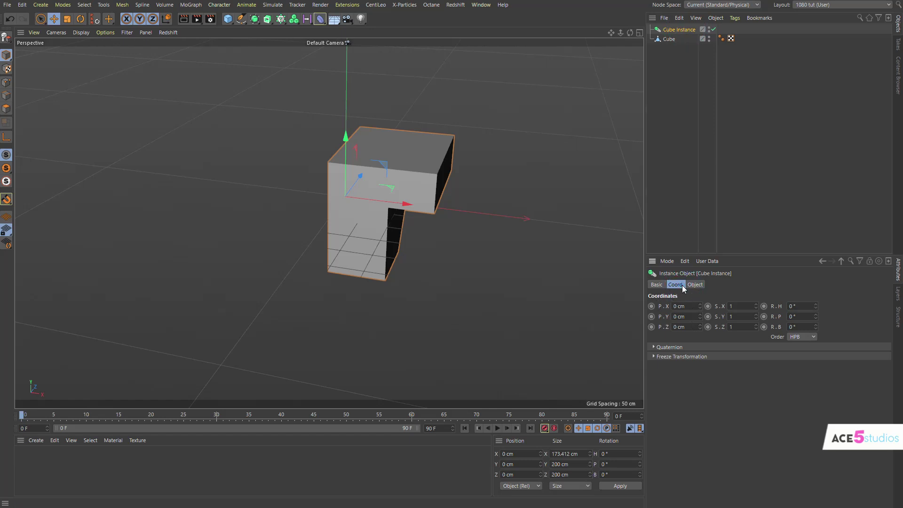
pyautogui.click(731, 306)
pyautogui.write('-')
pyautogui.press('Return')
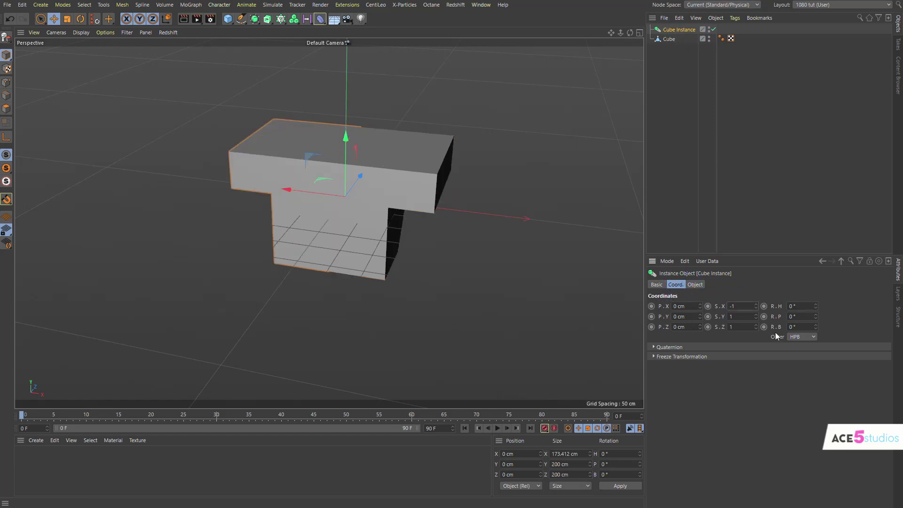
# - Move the mirrored instance away from the Cube, and select the side polygon of the Cube's leg in polygon mode
pyautogui.keyDown('alt'); pyautogui.moveTo(329, 209); pyautogui.dragTo(287, 150); pyautogui.keyUp('alt')
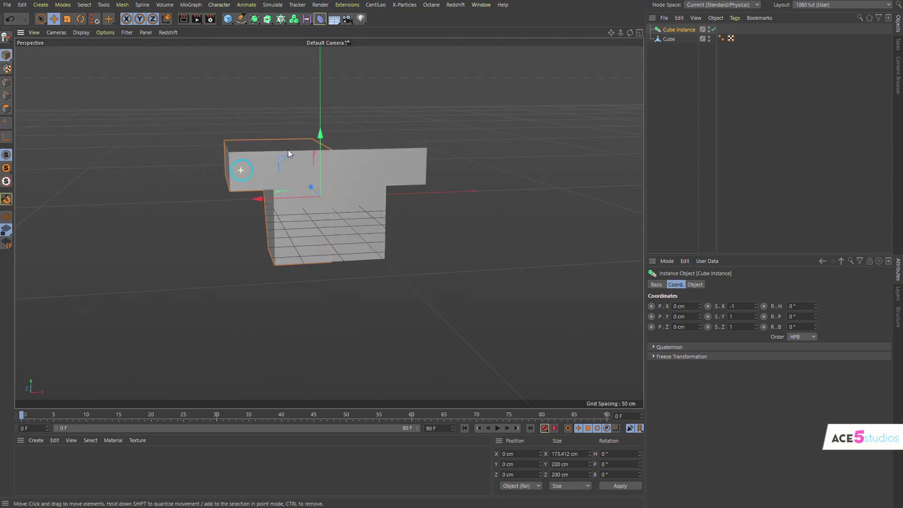
pyautogui.moveTo(296, 200); pyautogui.dragTo(297, 178)
pyautogui.click(414, 177)
pyautogui.press('Return')
pyautogui.click(463, 188)
pyautogui.click(447, 257)
# - Inset the side polygon of the Cube's leg and extrude it outward, undoing the extrusion and trying it again
pyautogui.press('d')
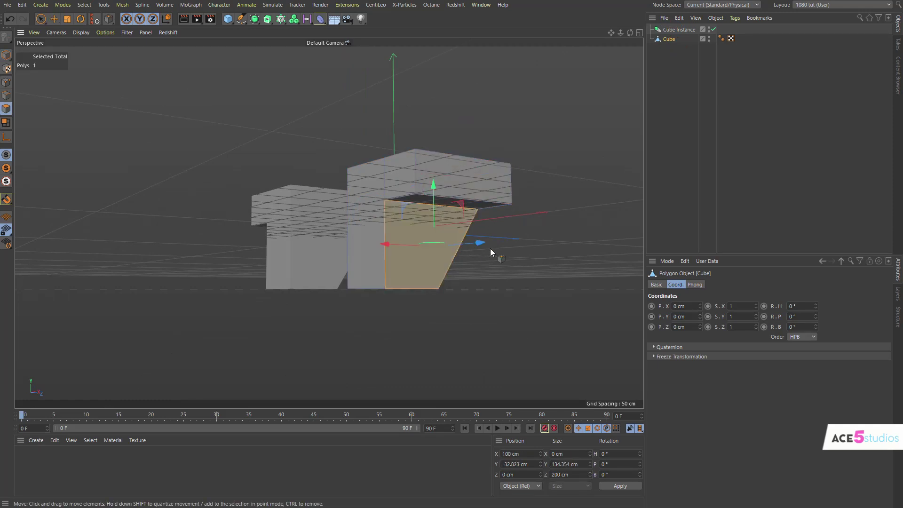
pyautogui.keyDown('alt'); pyautogui.moveTo(468, 244); pyautogui.dragTo(302, 285); pyautogui.keyUp('alt')
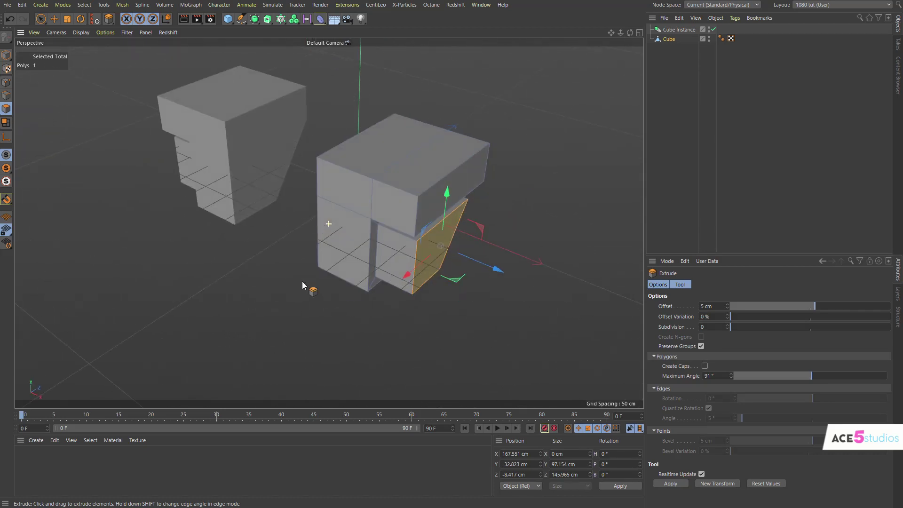
pyautogui.hotkey('ctrl', 'z')
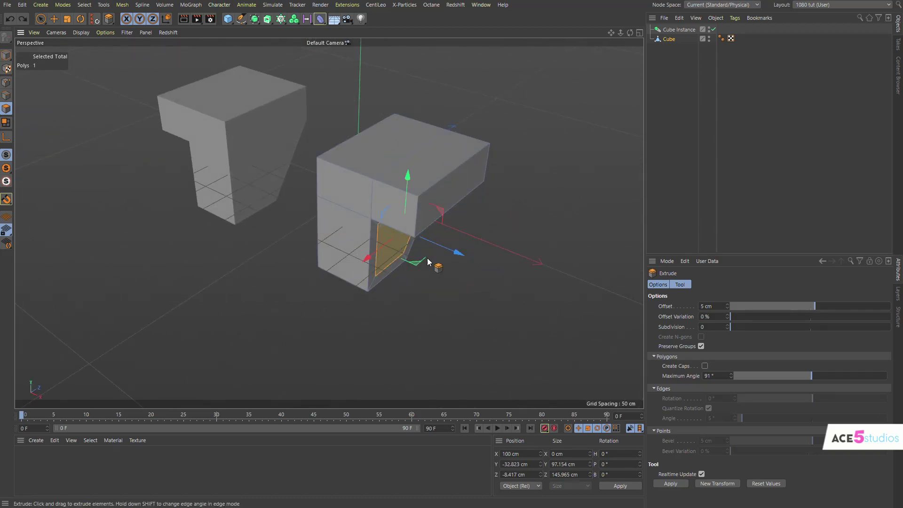
pyautogui.moveTo(456, 254); pyautogui.dragTo(470, 133)
pyautogui.moveTo(450, 252); pyautogui.dragTo(503, 263)
# - Switch to the open cat-headed robot project, and select its left arm top object, collapsing the object's hierarchy
pyautogui.click(477, 4)
pyautogui.click(530, 325)
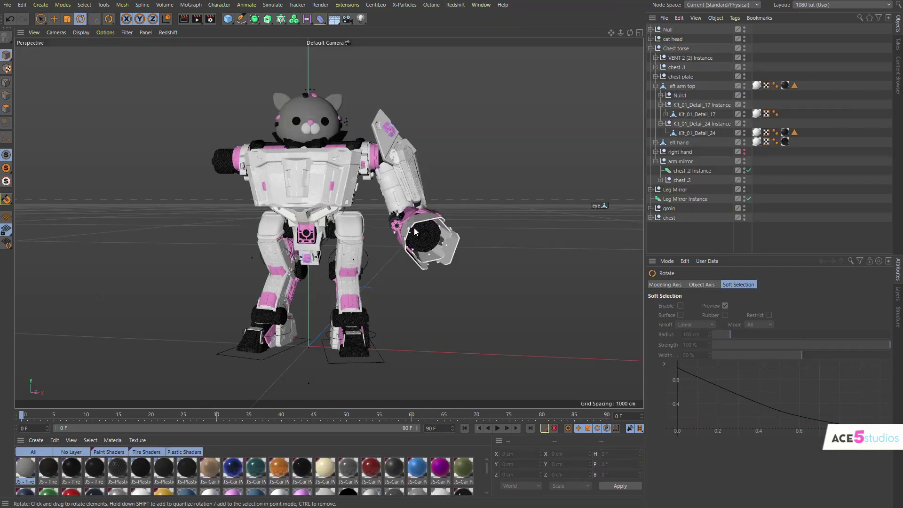
pyautogui.keyDown('alt'); pyautogui.moveTo(414, 228); pyautogui.dragTo(406, 247); pyautogui.keyUp('alt')
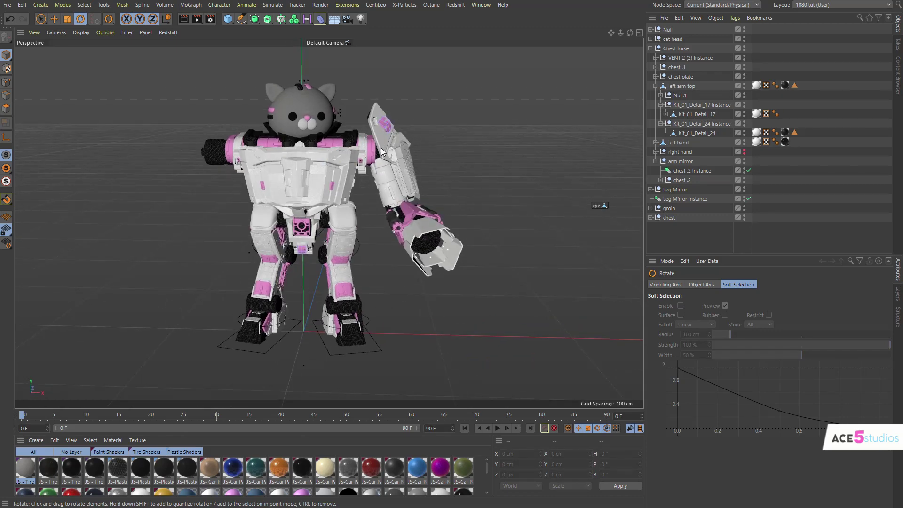
pyautogui.moveTo(393, 175)
pyautogui.keyDown('alt'); pyautogui.mouseDown()
pyautogui.moveTo(254, 173)
pyautogui.moveTo(386, 176)
pyautogui.mouseUp(); pyautogui.keyUp('alt')
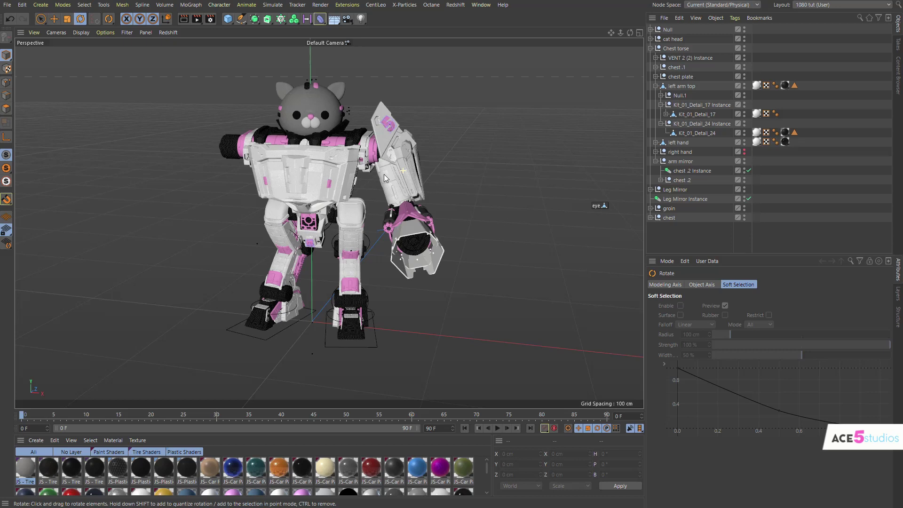
pyautogui.click(387, 153)
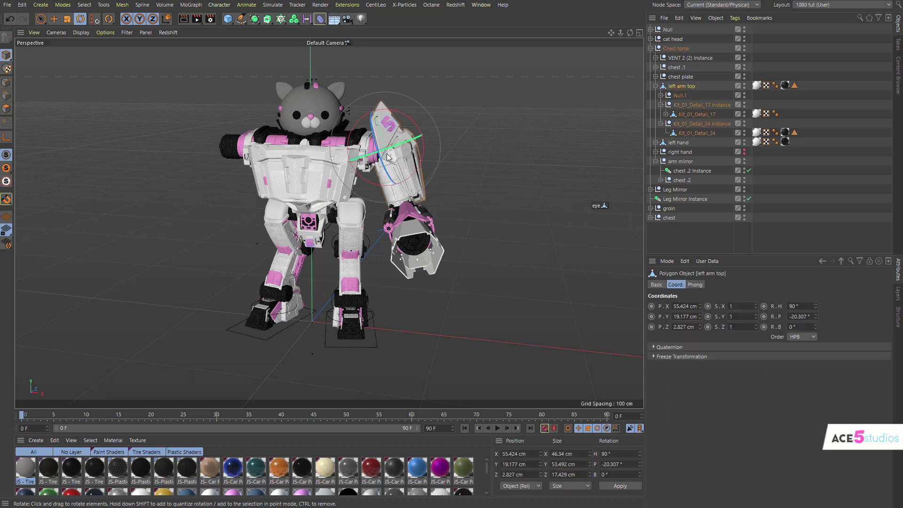
pyautogui.click(656, 86)
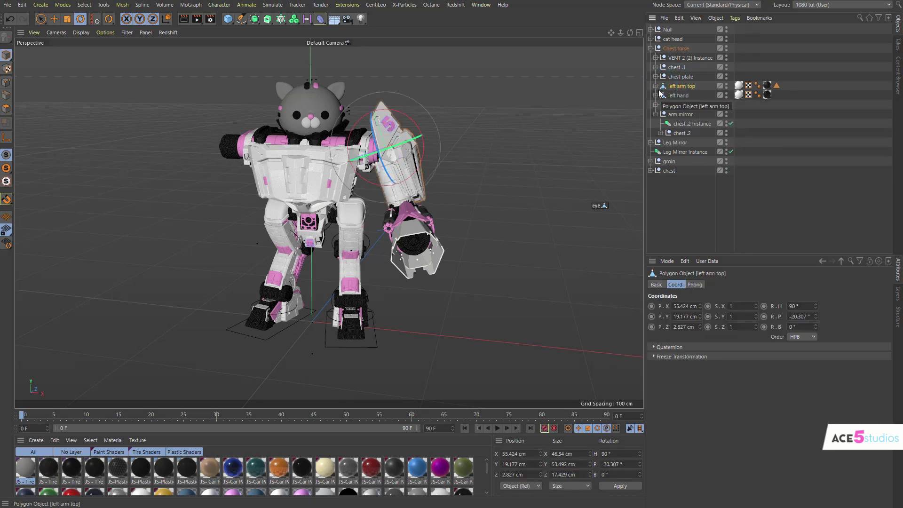
# - Try moving and rotating the robot's left arm top, undoing each change
pyautogui.press('e')
pyautogui.moveTo(418, 193); pyautogui.dragTo(517, 189)
pyautogui.hotkey('ctrl', 'z')
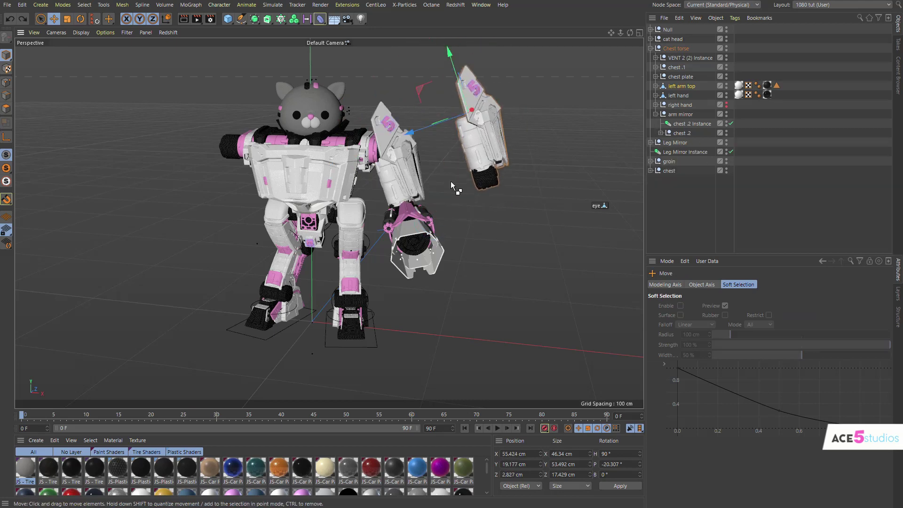
pyautogui.press('r')
pyautogui.moveTo(386, 165); pyautogui.dragTo(460, 190)
pyautogui.hotkey('ctrl', 'z')
# - Select the robot's left hand to check that it is a separate object, and reselect left arm top
pyautogui.keyDown('alt'); pyautogui.moveTo(410, 174); pyautogui.dragTo(371, 221); pyautogui.keyUp('alt')
pyautogui.click(683, 95)
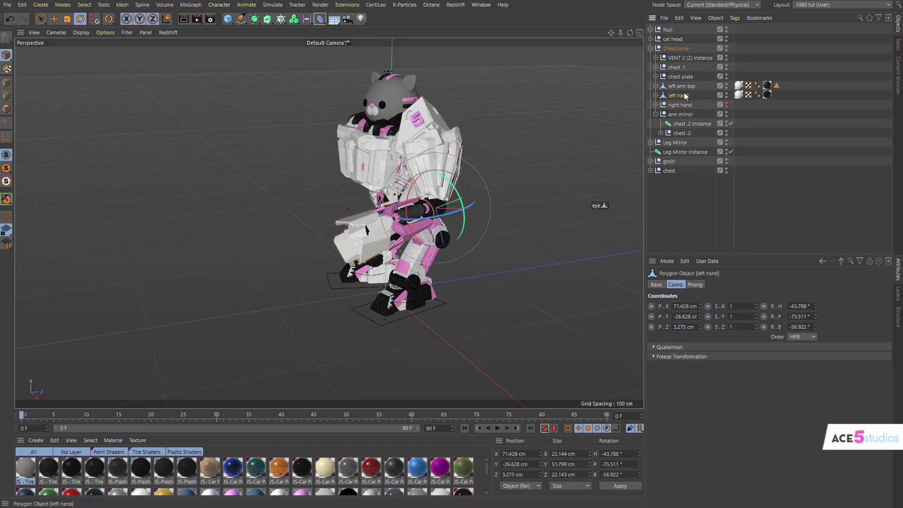
pyautogui.click(676, 88)
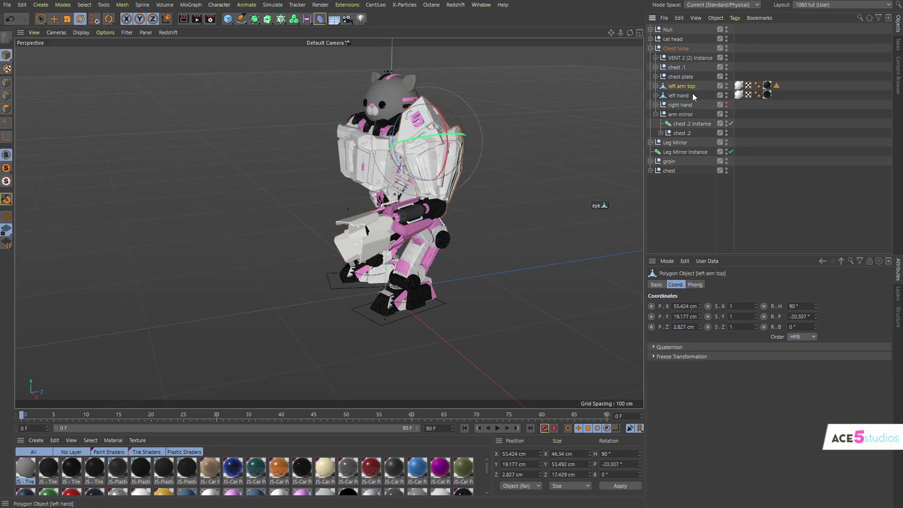
pyautogui.keyDown('alt'); pyautogui.moveTo(410, 141); pyautogui.dragTo(475, 127); pyautogui.keyUp('alt')
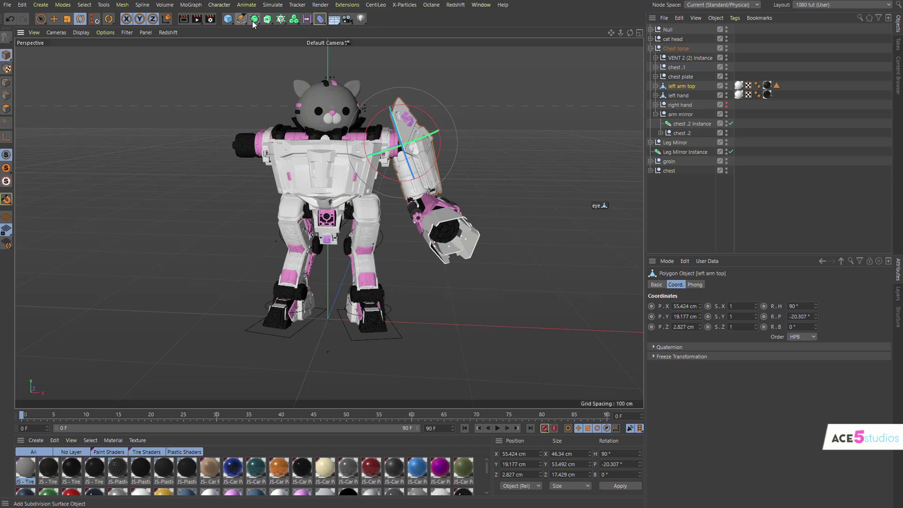
# - Create an instance of left arm top, try moving it away from the original, undo the move, and select the instance
pyautogui.moveTo(255, 20); pyautogui.dragTo(302, 49)
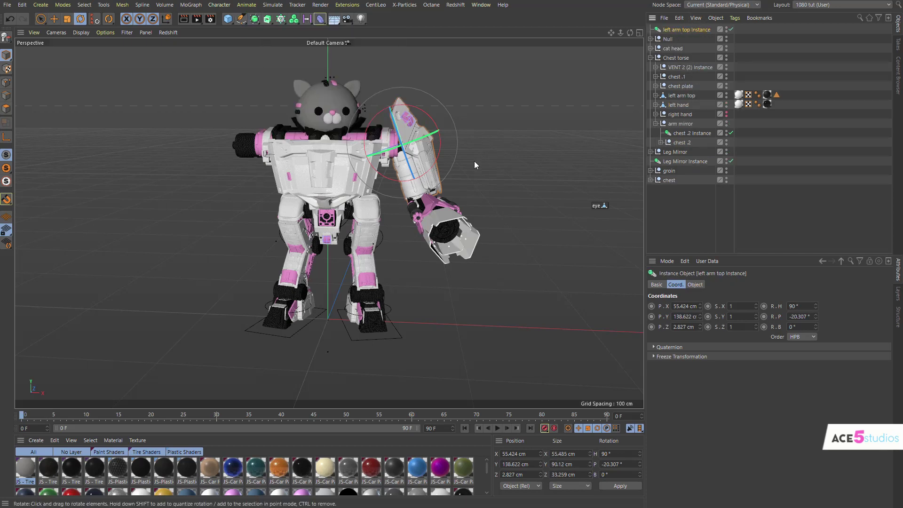
pyautogui.press('e')
pyautogui.moveTo(361, 157); pyautogui.dragTo(472, 199)
pyautogui.hotkey('ctrl', 'z')
pyautogui.click(679, 29)
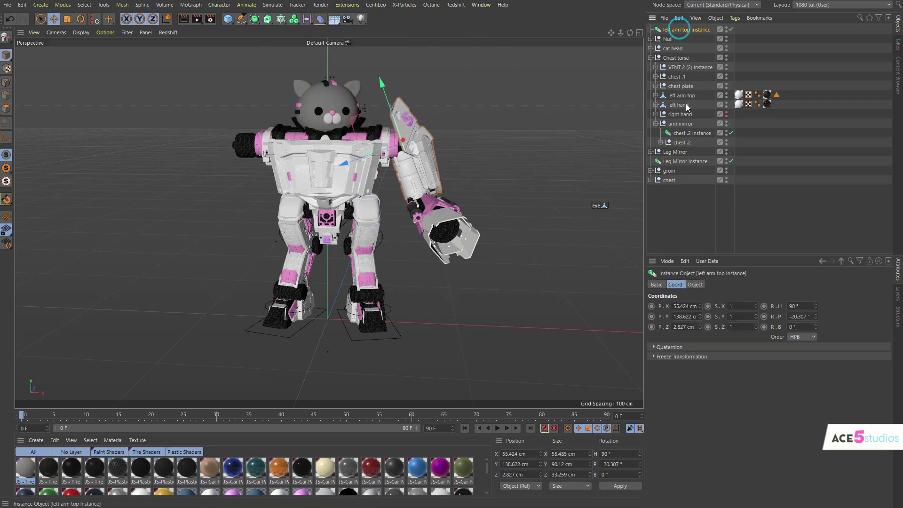
# - Try mirroring the left arm top instance with an X scale of -1, and undo the change
pyautogui.click(730, 306)
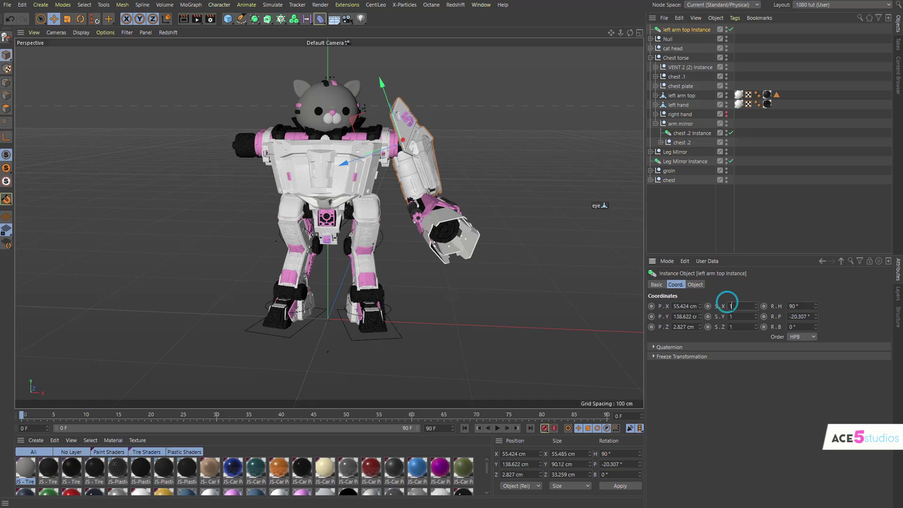
pyautogui.write('-1')
pyautogui.press('Return')
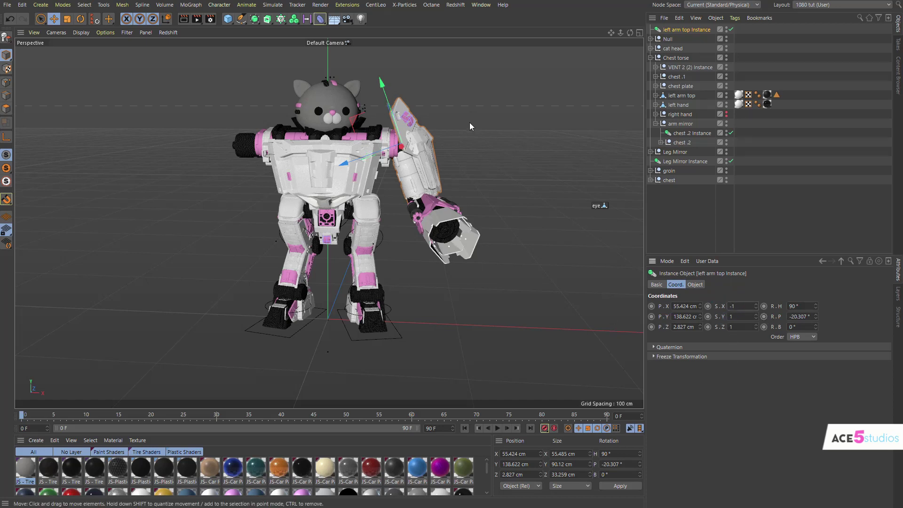
pyautogui.keyDown('alt'); pyautogui.moveTo(432, 180); pyautogui.dragTo(268, 188); pyautogui.keyUp('alt')
pyautogui.hotkey('ctrl', 'z')
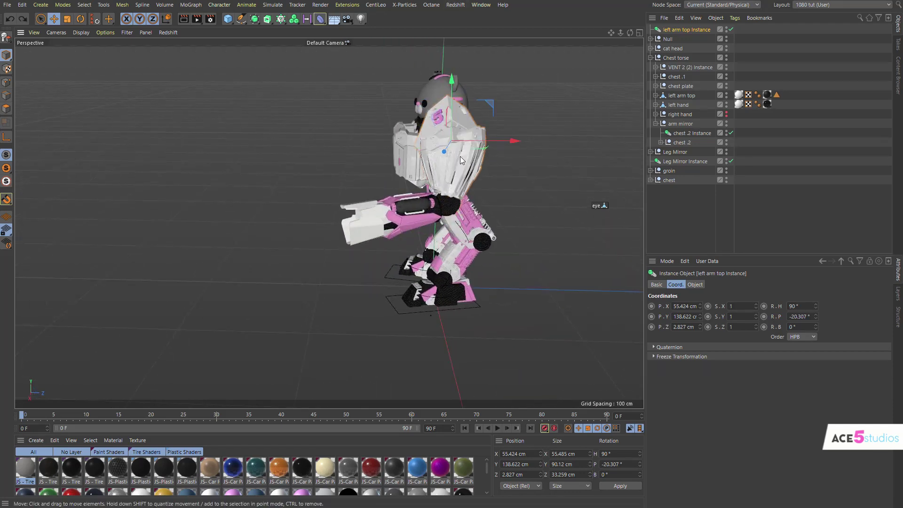
# - Mirror the left arm top instance onto the robot's other shoulder with Z scale -1 and X position -55.424 cm
pyautogui.keyDown('alt'); pyautogui.moveTo(461, 183); pyautogui.dragTo(545, 185); pyautogui.keyUp('alt')
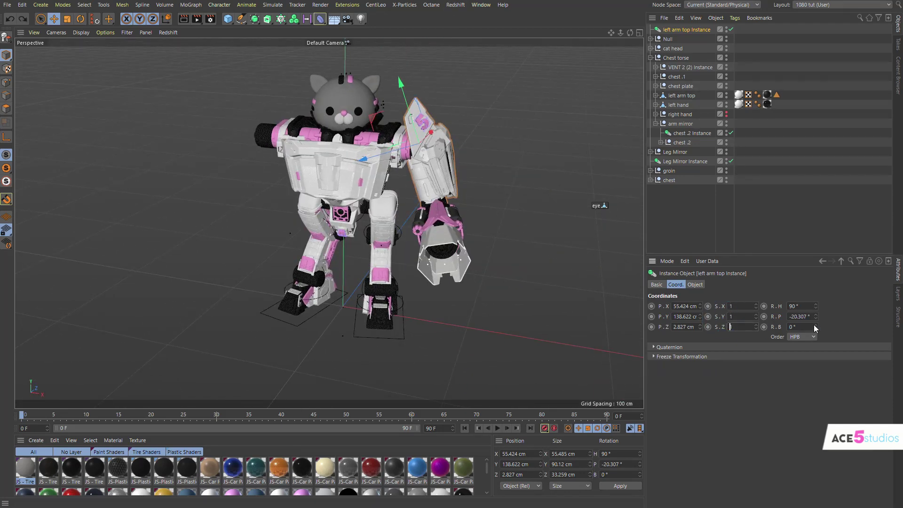
pyautogui.write('-1')
pyautogui.press('Return')
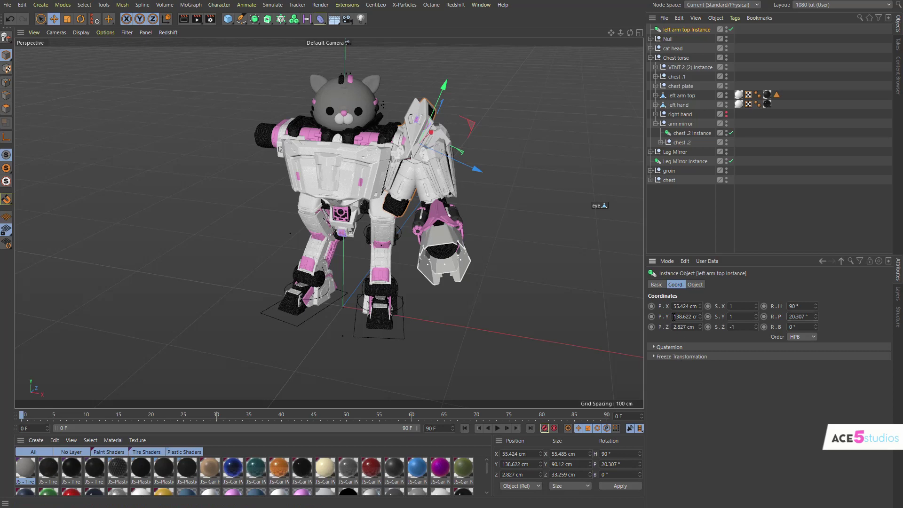
pyautogui.write('-')
pyautogui.press('Return')
pyautogui.hotkey('ctrl', 'z')
pyautogui.press('Return')
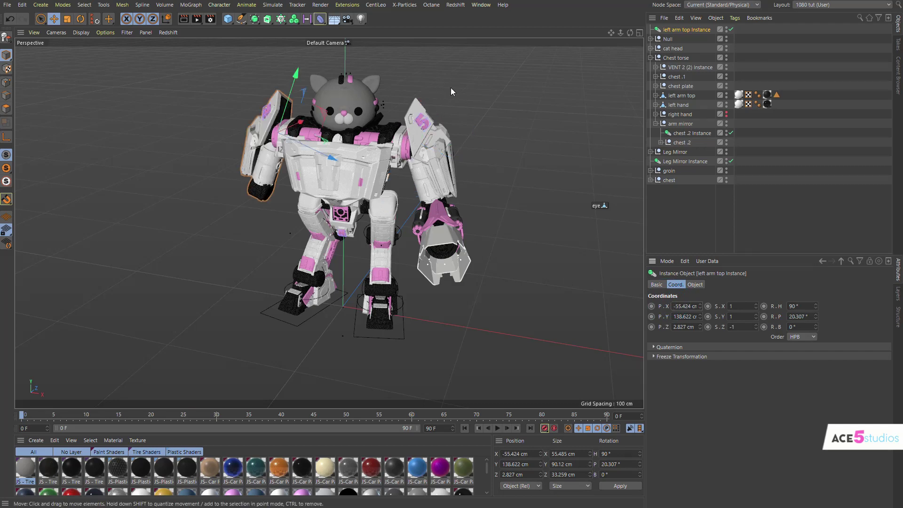
pyautogui.keyDown('alt'); pyautogui.moveTo(352, 149); pyautogui.dragTo(442, 228); pyautogui.keyUp('alt')
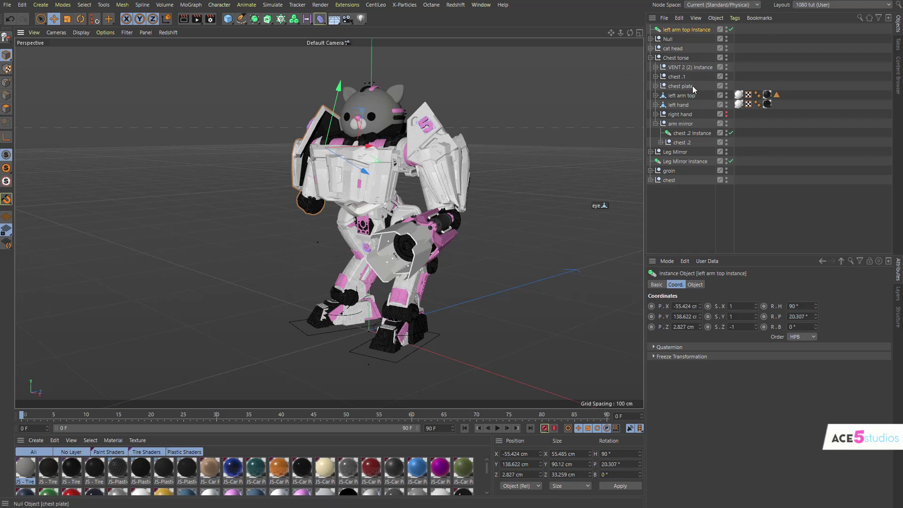
# - Try moving the left hand object separately from the arm, and undo the move
pyautogui.click(680, 115)
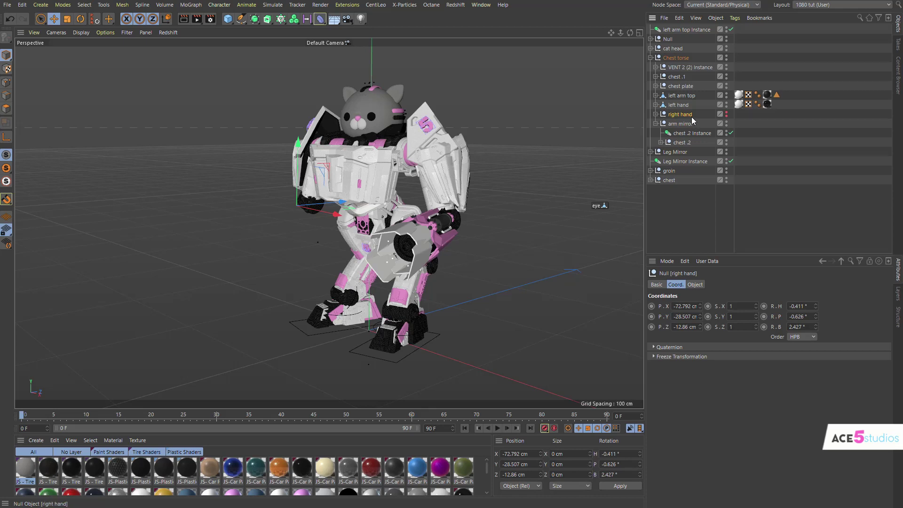
pyautogui.click(682, 108)
pyautogui.moveTo(504, 261); pyautogui.dragTo(546, 250)
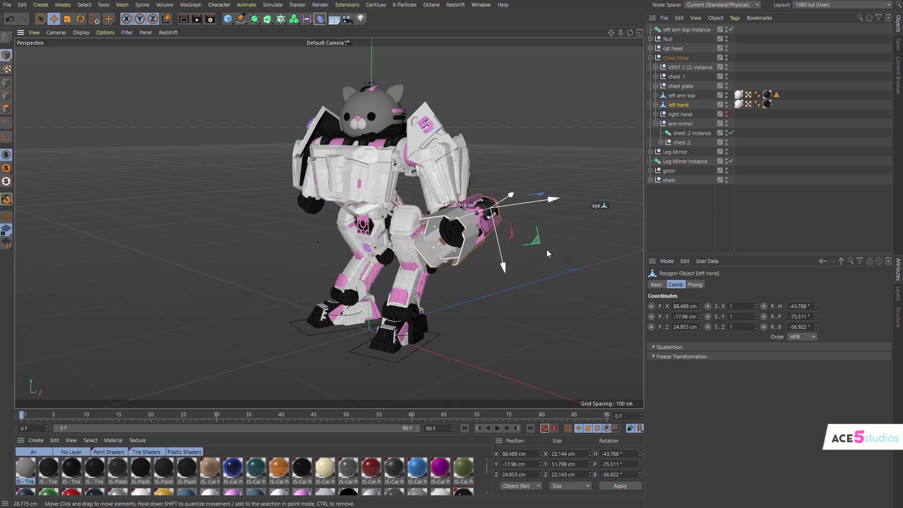
pyautogui.hotkey('ctrl', 'z')
# - Try making left hand a child of left arm top, undo the nesting, and collapse left arm top's hierarchy
pyautogui.moveTo(680, 106); pyautogui.dragTo(682, 97)
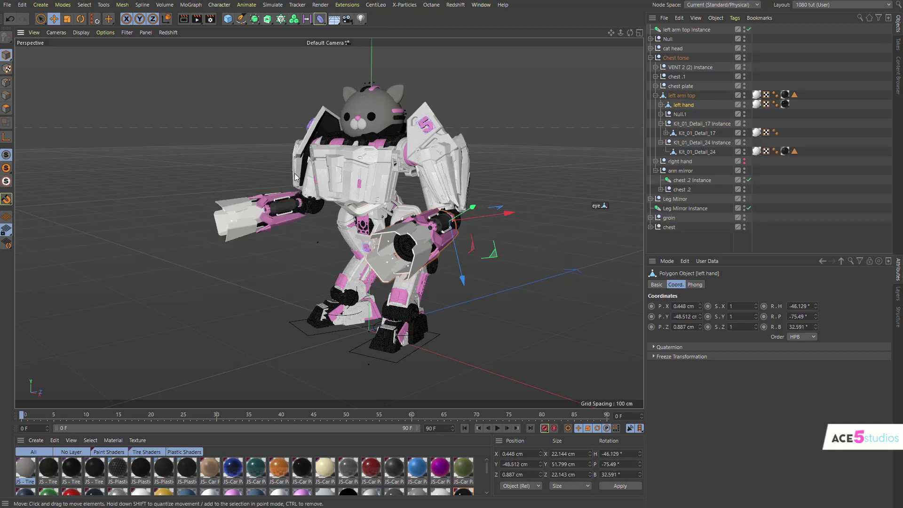
pyautogui.keyDown('alt'); pyautogui.moveTo(498, 160); pyautogui.dragTo(345, 179); pyautogui.keyUp('alt')
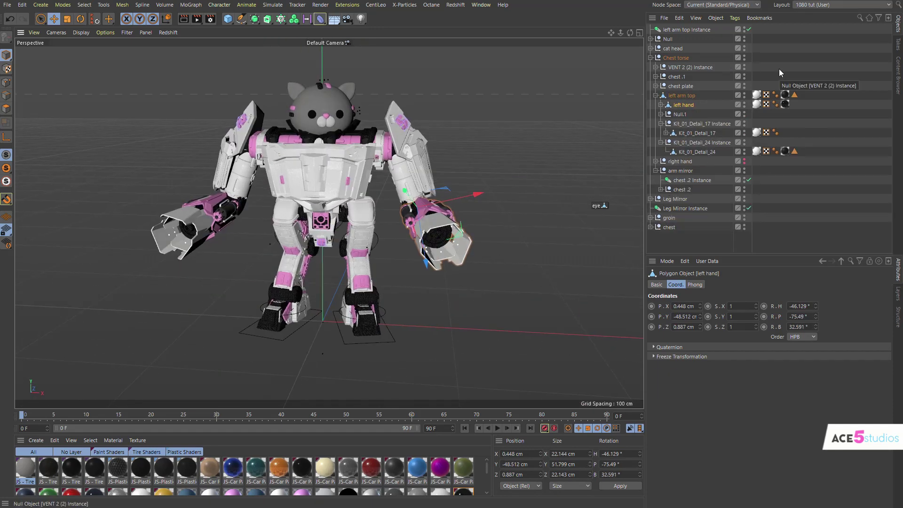
pyautogui.hotkey('ctrl', 'z')
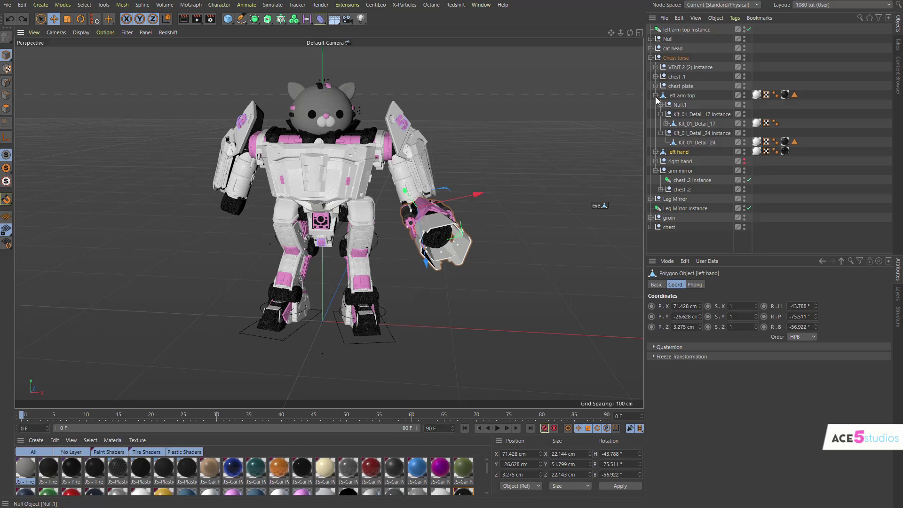
pyautogui.click(655, 96)
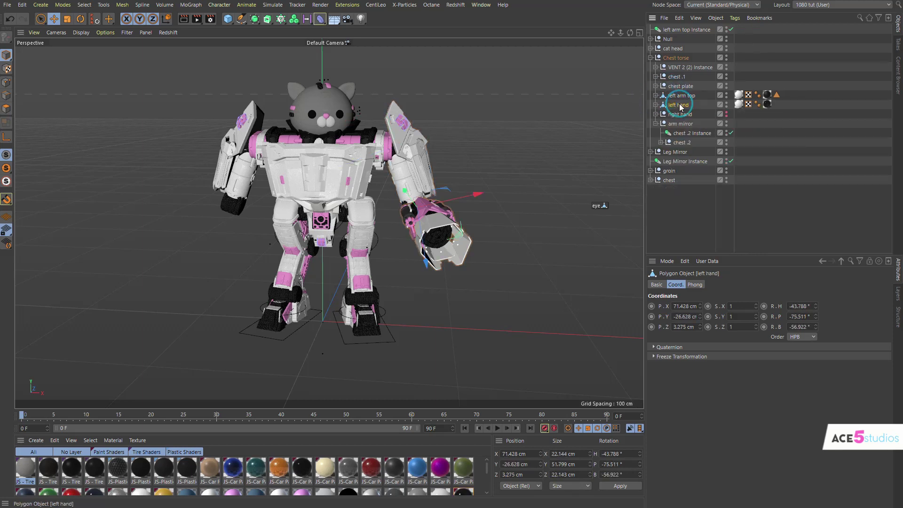
# - Try rotating the left hand on its own, and undo the rotation
pyautogui.press('r')
pyautogui.moveTo(408, 220); pyautogui.dragTo(440, 186)
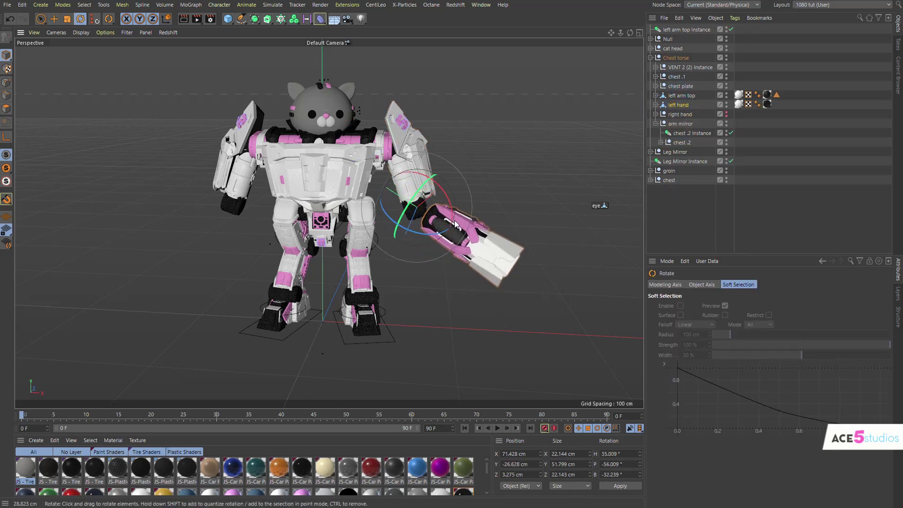
pyautogui.hotkey('ctrl', 'z')
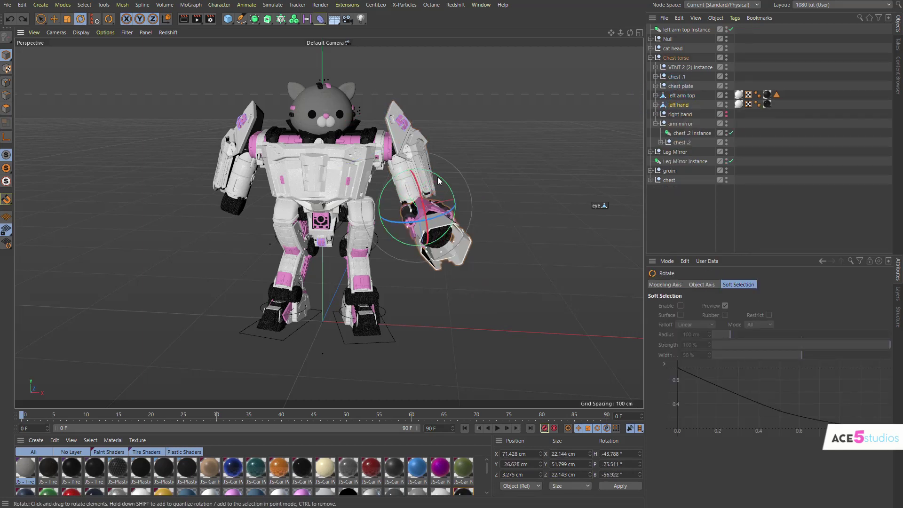
# - Make the right hand null visible and place it as a child of the left arm top instance
pyautogui.click(726, 114)
pyautogui.keyDown('alt'); pyautogui.moveTo(343, 178); pyautogui.dragTo(178, 242); pyautogui.keyUp('alt')
pyautogui.click(686, 29)
pyautogui.hotkey('ctrl', 'z')
pyautogui.hotkey('ctrl', 'z')
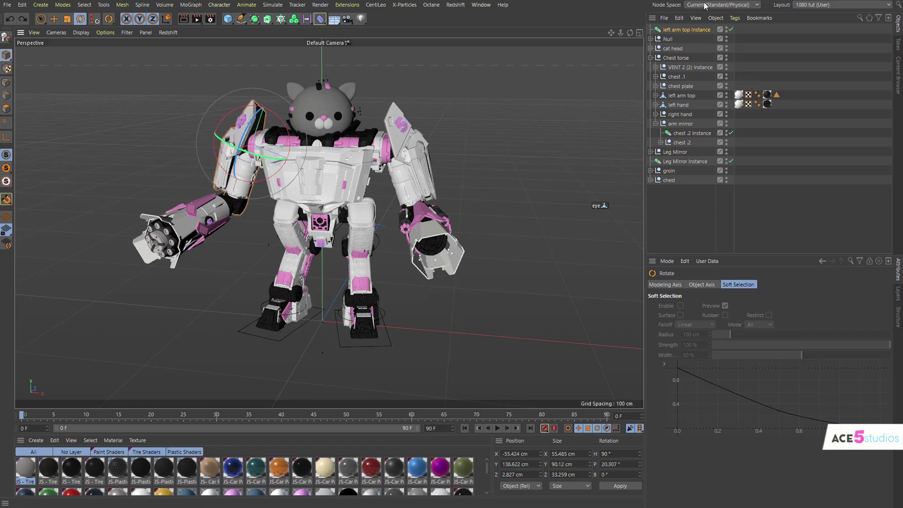
pyautogui.click(680, 115)
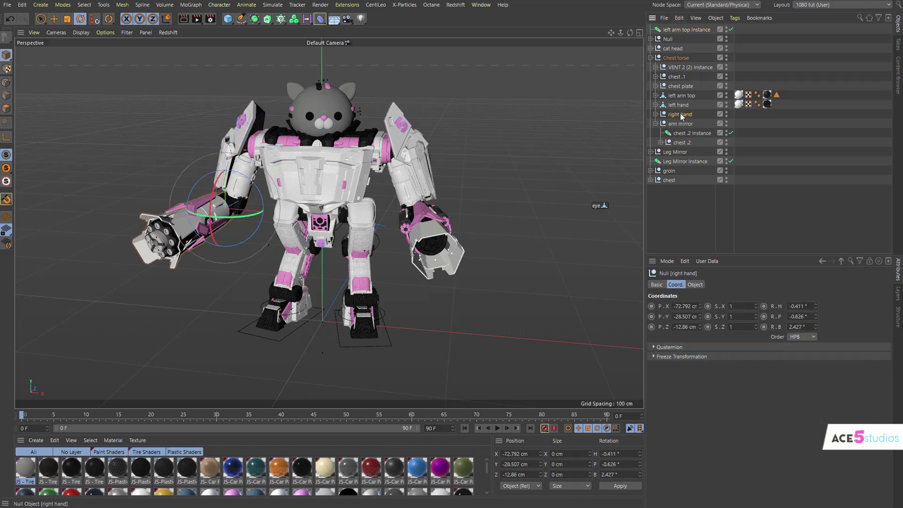
pyautogui.moveTo(682, 53); pyautogui.dragTo(689, 30)
# - Try rotating the left arm top instance and its right hand child, undoing the rotations
pyautogui.click(689, 31)
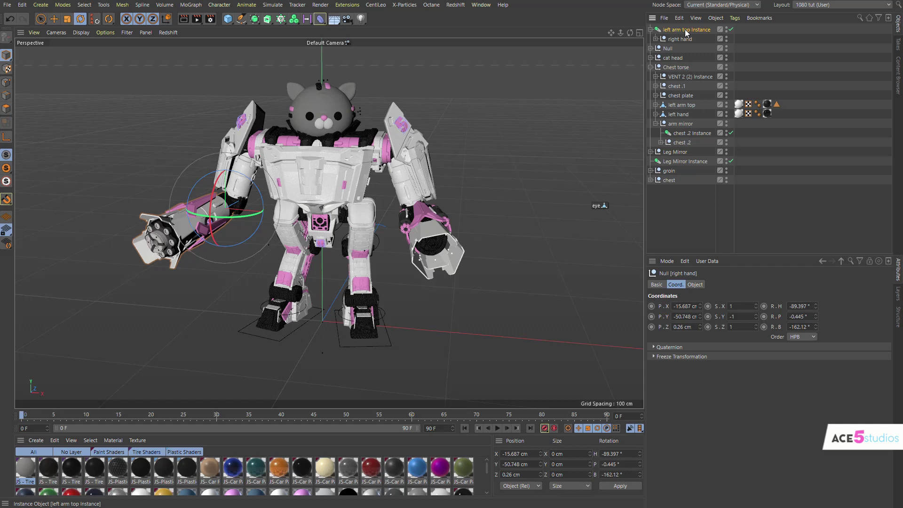
pyautogui.moveTo(323, 110); pyautogui.dragTo(362, 163)
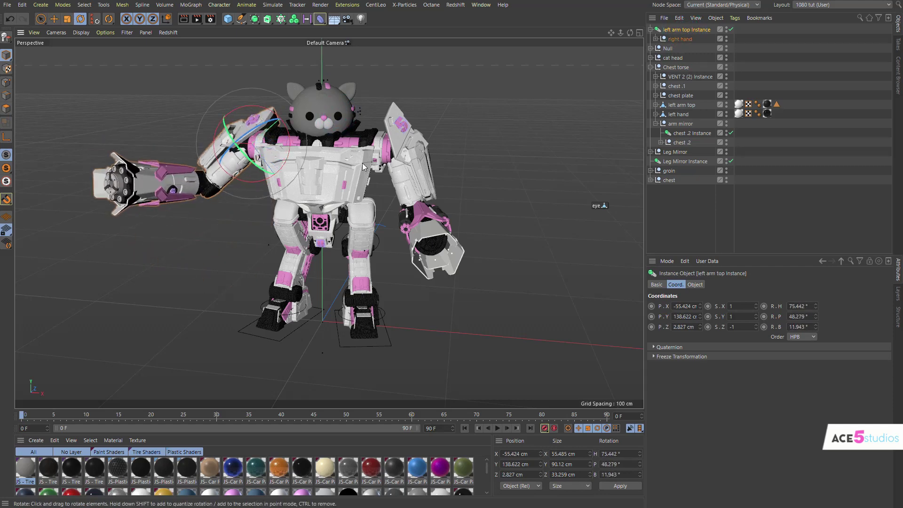
pyautogui.click(669, 39)
pyautogui.moveTo(194, 197); pyautogui.dragTo(250, 181)
pyautogui.hotkey('ctrl', 'z')
pyautogui.hotkey('ctrl', 'z')
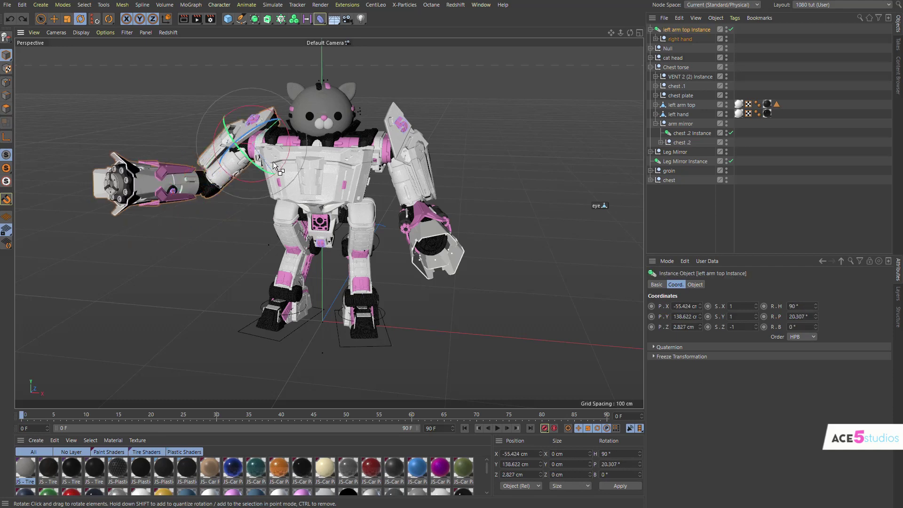
pyautogui.hotkey('ctrl', 'z')
# - Smear left arm top's outer armour polygons with the Brush to stretch them, undo the last stroke, and return to model mode
pyautogui.click(409, 149)
pyautogui.keyDown('alt'); pyautogui.moveTo(410, 152); pyautogui.dragTo(354, 207); pyautogui.keyUp('alt')
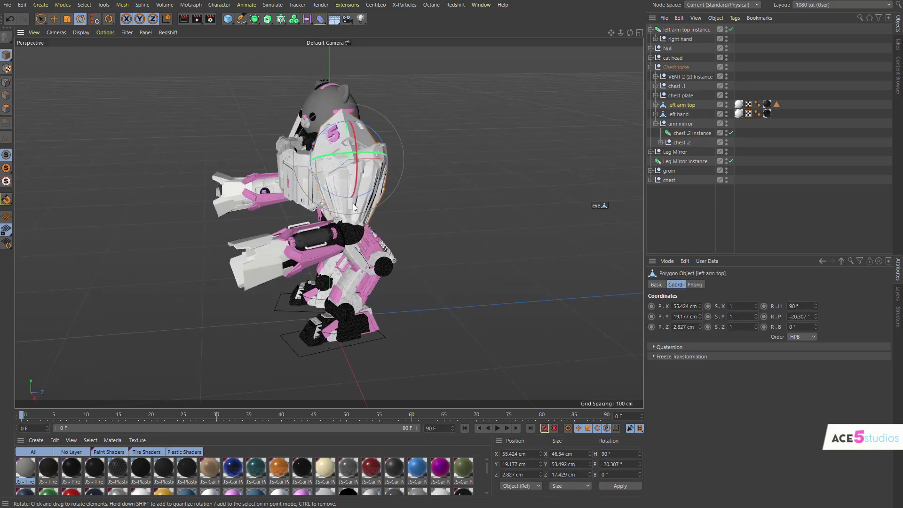
pyautogui.scroll(6, 372, 179)
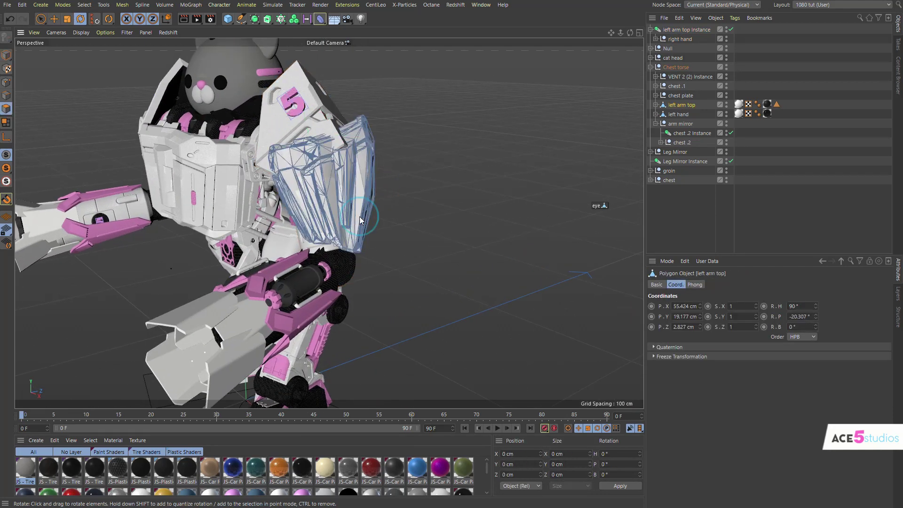
pyautogui.press('m')
pyautogui.press('c')
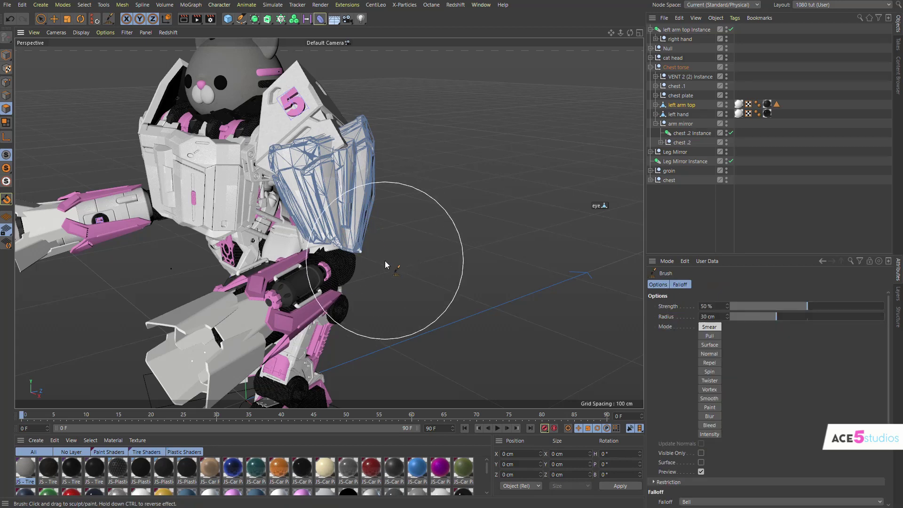
pyautogui.moveTo(353, 140); pyautogui.dragTo(368, 67)
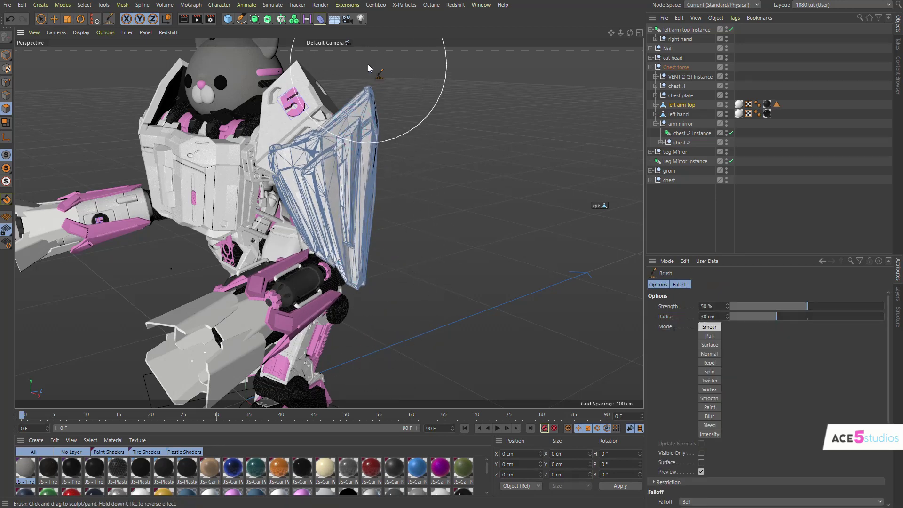
pyautogui.moveTo(290, 154)
pyautogui.mouseDown()
pyautogui.moveTo(278, 138)
pyautogui.moveTo(268, 75)
pyautogui.mouseUp()
pyautogui.moveTo(244, 129)
pyautogui.keyDown('alt'); pyautogui.mouseDown()
pyautogui.moveTo(297, 82)
pyautogui.moveTo(328, 221)
pyautogui.moveTo(238, 118)
pyautogui.moveTo(181, 141)
pyautogui.moveTo(85, 134)
pyautogui.mouseUp(); pyautogui.keyUp('alt')
pyautogui.hotkey('ctrl', 'z')
pyautogui.click(6, 55)
pyautogui.press('e')
# - Group left arm top under a null named "left arm null" and move left hand into it
pyautogui.moveTo(360, 162)
pyautogui.keyDown('alt'); pyautogui.mouseDown()
pyautogui.moveTo(410, 144)
pyautogui.moveTo(446, 89)
pyautogui.moveTo(433, 256)
pyautogui.mouseUp(); pyautogui.keyUp('alt')
pyautogui.click(679, 108)
pyautogui.press('r')
pyautogui.hotkey('ctrl', 'z')
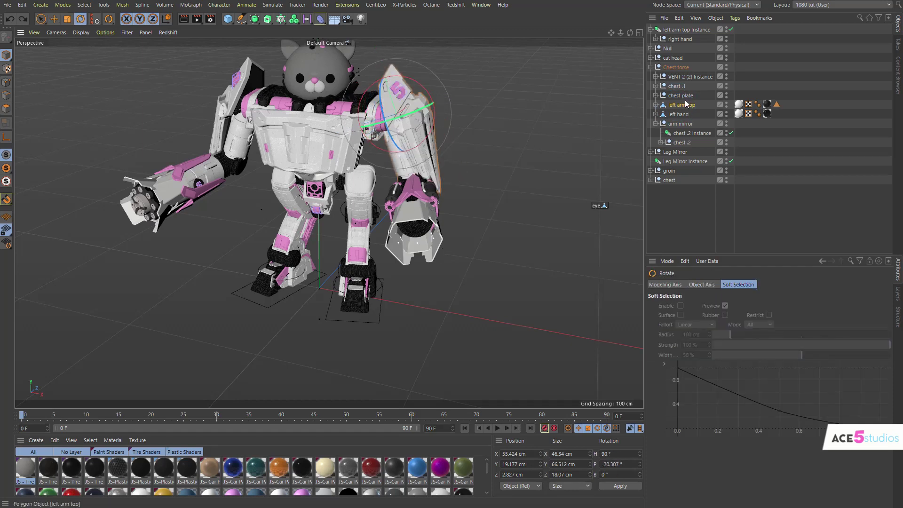
pyautogui.hotkey('alt', 'g')
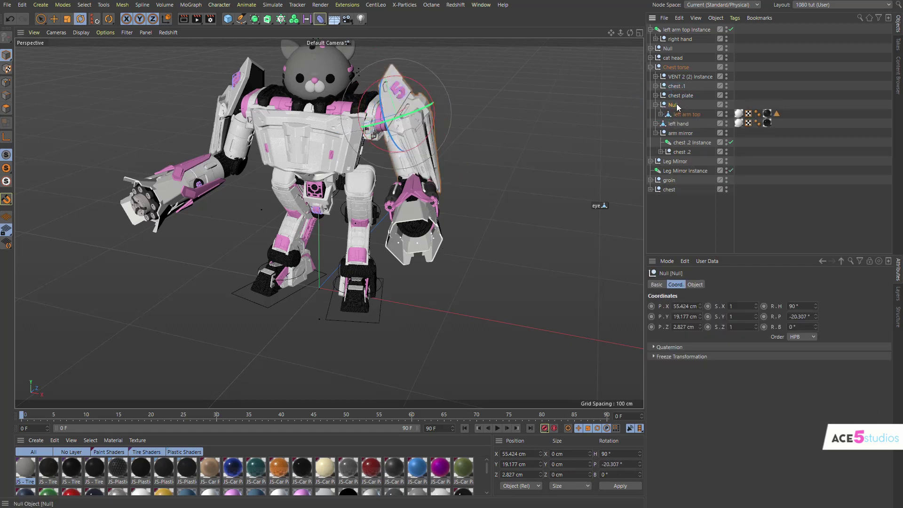
pyautogui.doubleClick(673, 105)
pyautogui.moveTo(677, 124); pyautogui.dragTo(686, 119)
# - Try rotating left arm null and its left hand child independently, undoing each change
pyautogui.click(682, 105)
pyautogui.press('r')
pyautogui.moveTo(477, 123)
pyautogui.mouseDown()
pyautogui.moveTo(477, 77)
pyautogui.moveTo(477, 123)
pyautogui.mouseUp()
pyautogui.click(683, 124)
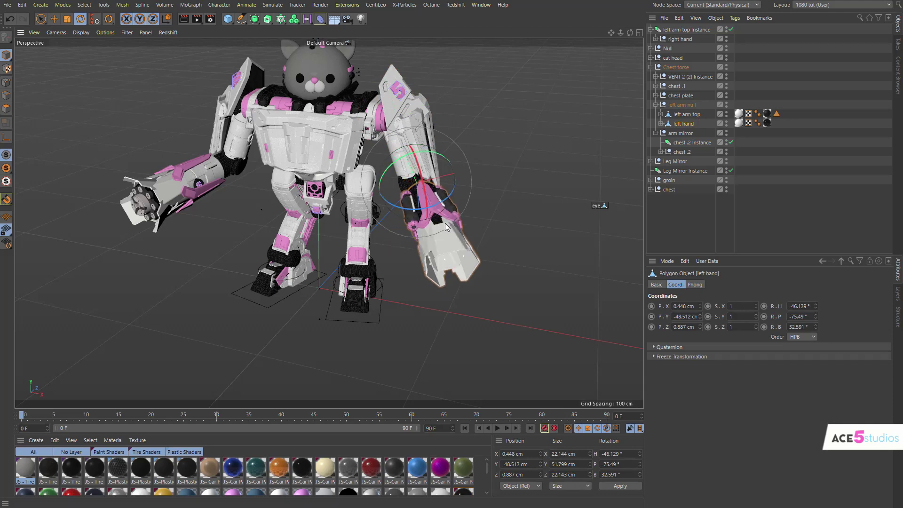
pyautogui.moveTo(427, 214); pyautogui.dragTo(387, 191)
pyautogui.hotkey('ctrl', 'z')
pyautogui.hotkey('ctrl', 'z')
pyautogui.keyDown('alt'); pyautogui.moveTo(393, 137); pyautogui.dragTo(411, 123); pyautogui.keyUp('alt')
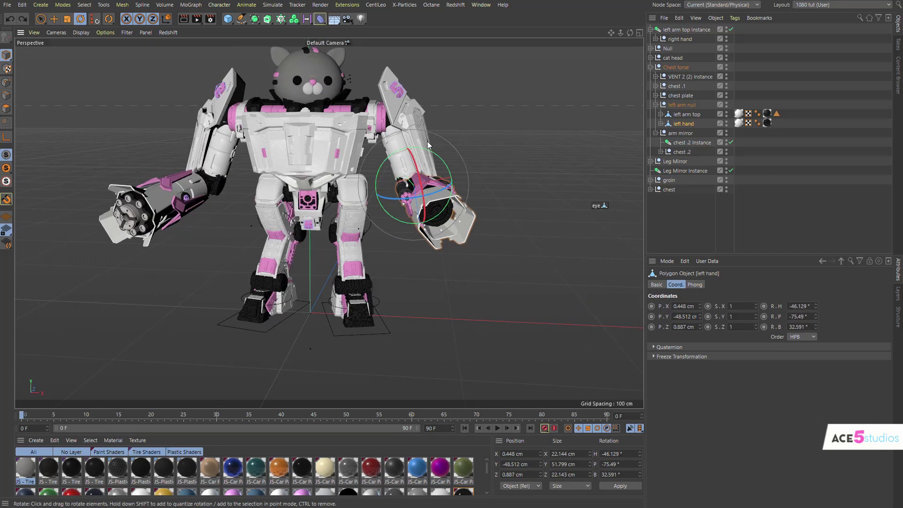
pyautogui.moveTo(408, 193); pyautogui.dragTo(388, 194)
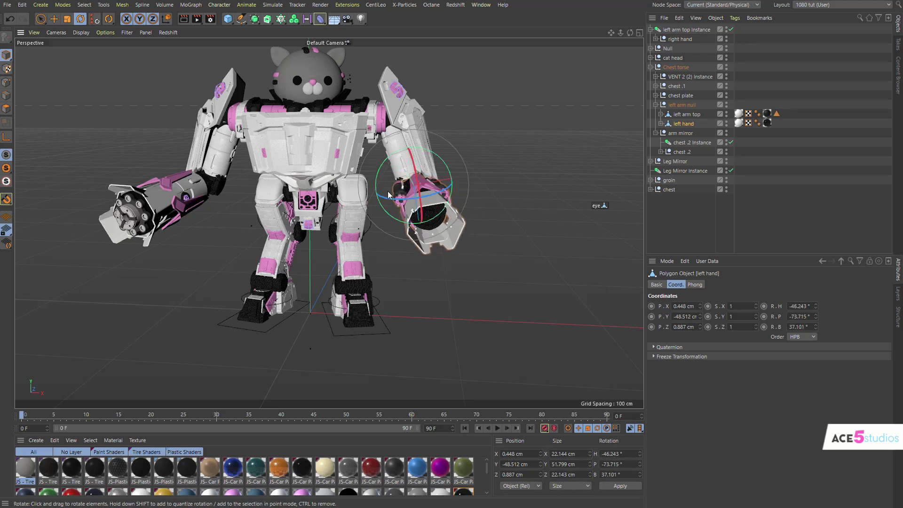
pyautogui.hotkey('ctrl', 'z')
# - Rotate Leg Mirror Instance to a heading of about -34° and move it to about X -6, Y -4.7, Z -9.4 cm
pyautogui.click(286, 277)
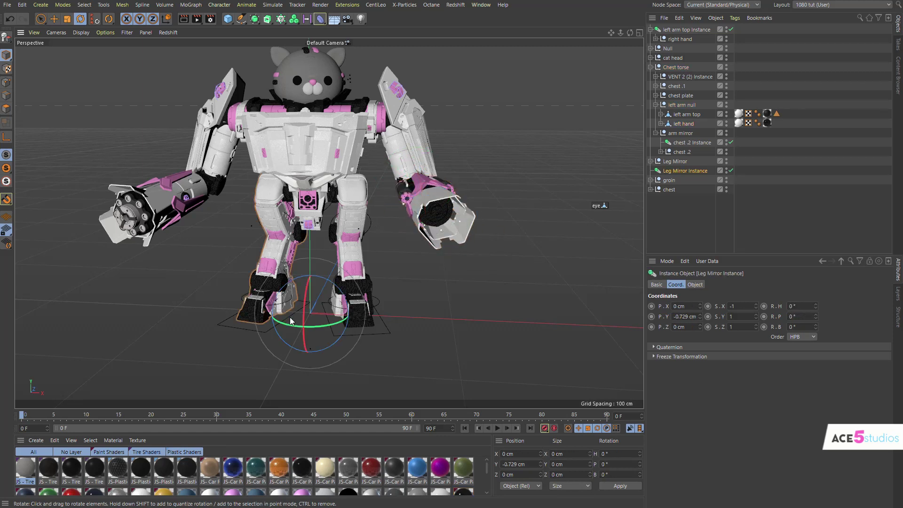
pyautogui.click(730, 170)
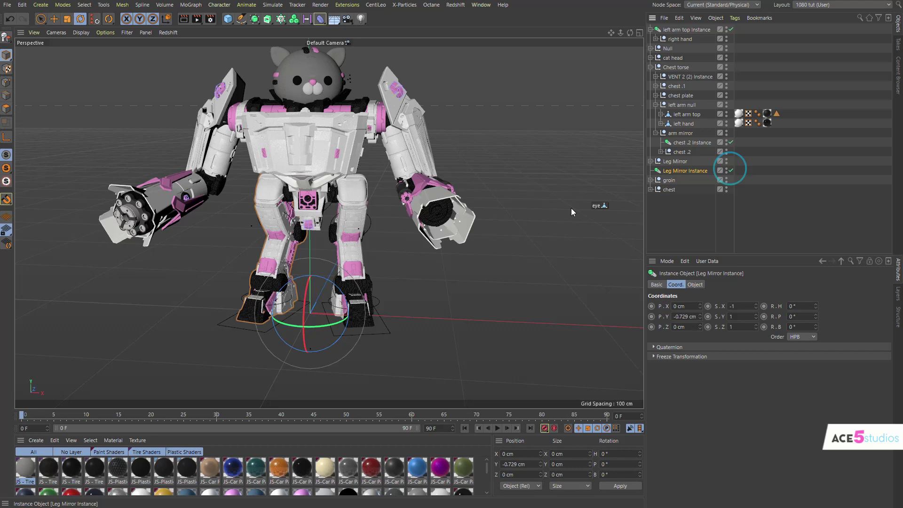
pyautogui.moveTo(287, 311)
pyautogui.mouseDown()
pyautogui.moveTo(296, 325)
pyautogui.moveTo(329, 331)
pyautogui.moveTo(282, 330)
pyautogui.moveTo(299, 329)
pyautogui.moveTo(282, 314)
pyautogui.moveTo(334, 291)
pyautogui.moveTo(280, 297)
pyautogui.moveTo(270, 314)
pyautogui.moveTo(279, 316)
pyautogui.mouseUp()
pyautogui.press('e')
pyautogui.keyDown('alt'); pyautogui.moveTo(316, 224); pyautogui.dragTo(279, 212); pyautogui.keyUp('alt')
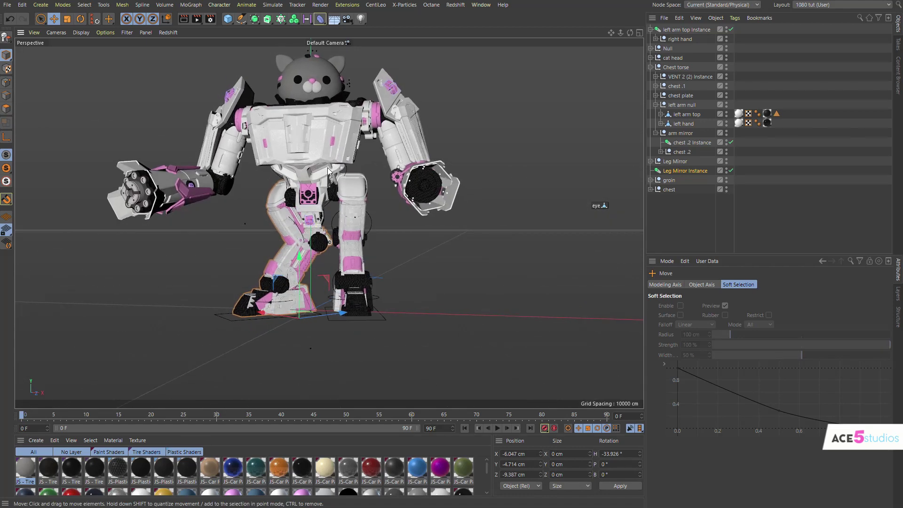
pyautogui.keyDown('alt'); pyautogui.moveTo(280, 213); pyautogui.dragTo(348, 247, button='middle'); pyautogui.keyUp('alt')
pyautogui.keyDown('alt'); pyautogui.moveTo(387, 198); pyautogui.dragTo(388, 229); pyautogui.keyUp('alt')
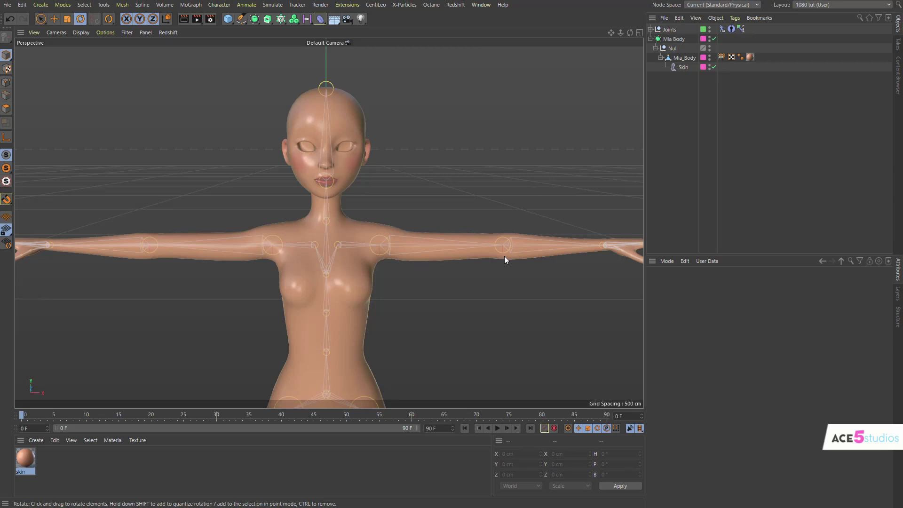
# - Try rotating the character's left shoulder joint to swing the arm, undo the rotation and deselect the joint
pyautogui.click(418, 250)
pyautogui.click(442, 274)
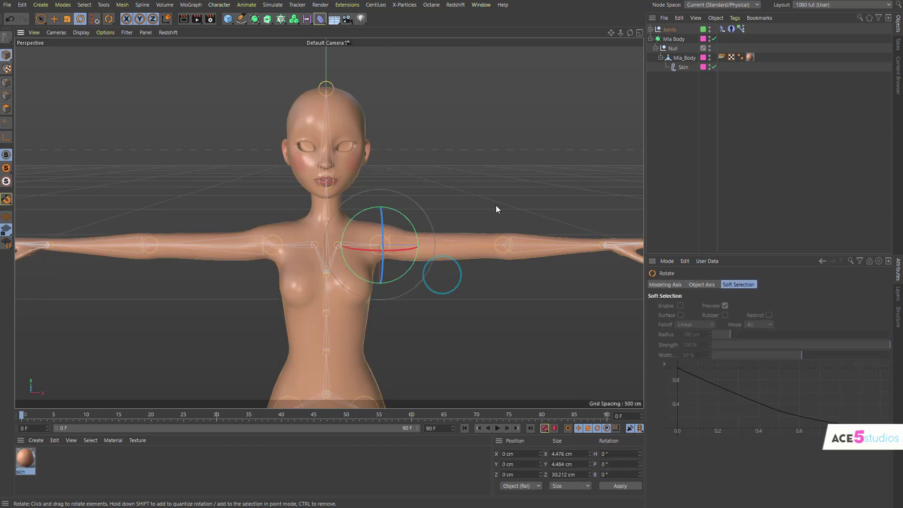
pyautogui.moveTo(496, 209); pyautogui.dragTo(504, 283)
pyautogui.hotkey('ctrl', 'z')
pyautogui.click(391, 147)
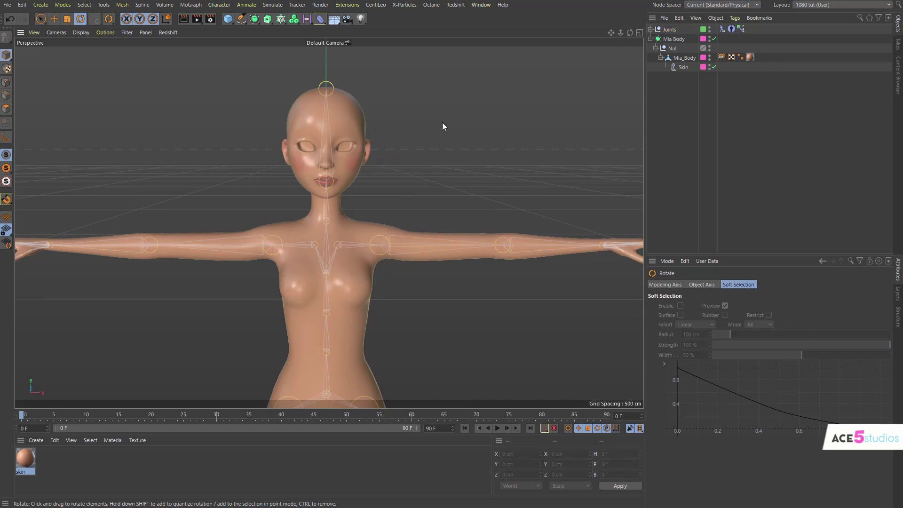
# - Select the Mia_Body mesh and detach the mesh Brushes commands as a floating palette beside the head
pyautogui.click(687, 58)
pyautogui.keyDown('alt'); pyautogui.moveTo(323, 127); pyautogui.dragTo(383, 111, button='right'); pyautogui.keyUp('alt')
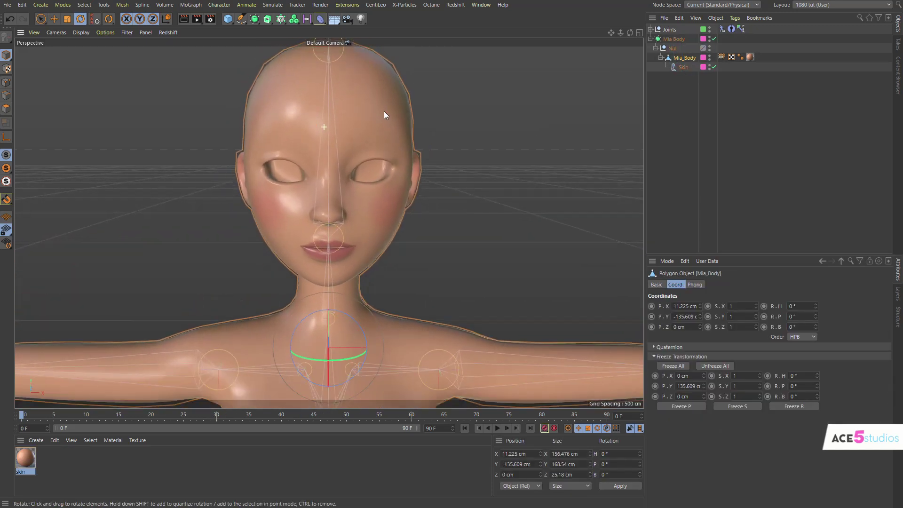
pyautogui.keyDown('alt'); pyautogui.moveTo(325, 161); pyautogui.dragTo(333, 133); pyautogui.keyUp('alt')
pyautogui.keyDown('alt'); pyautogui.moveTo(333, 134); pyautogui.dragTo(330, 158, button='middle'); pyautogui.keyUp('alt')
pyautogui.click(123, 6)
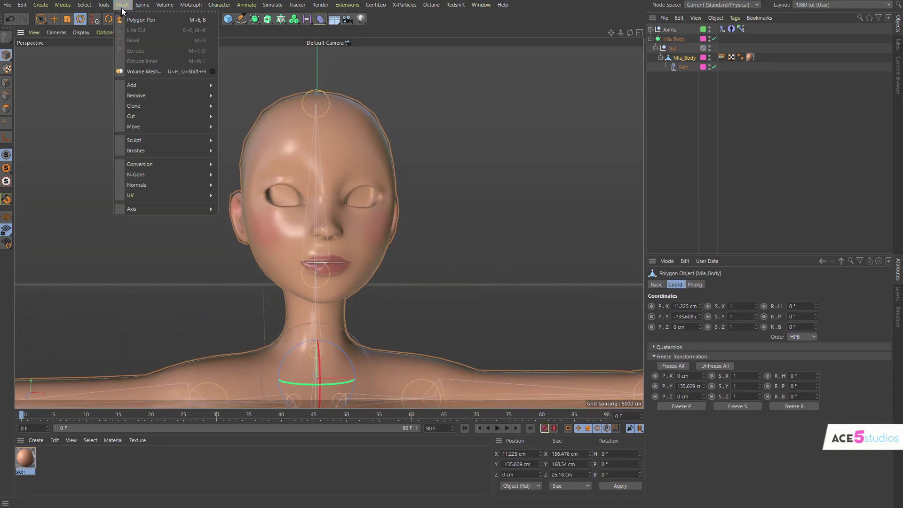
pyautogui.moveTo(180, 150)
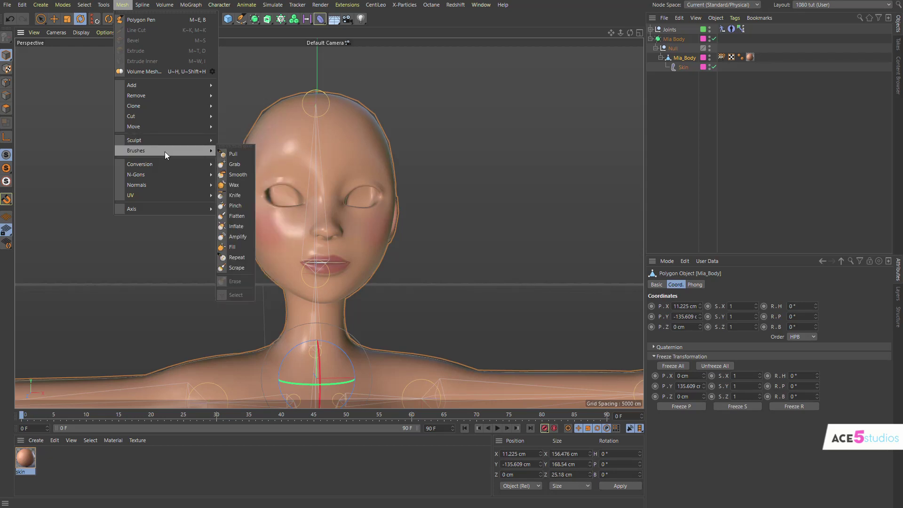
pyautogui.click(232, 145)
pyautogui.moveTo(232, 141); pyautogui.dragTo(119, 119)
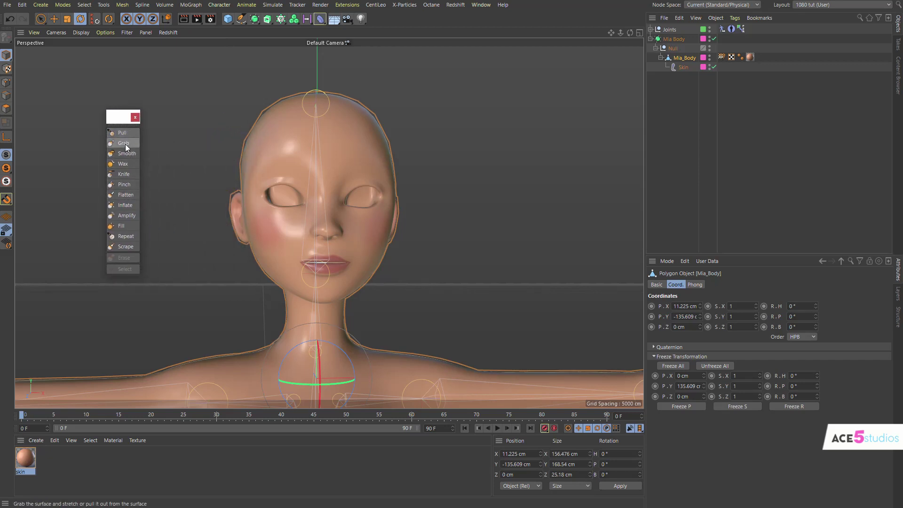
# - Activate the Grab brush with local X (YZ) symmetry and Link Symmetry enabled, and reduce the brush size
pyautogui.click(124, 144)
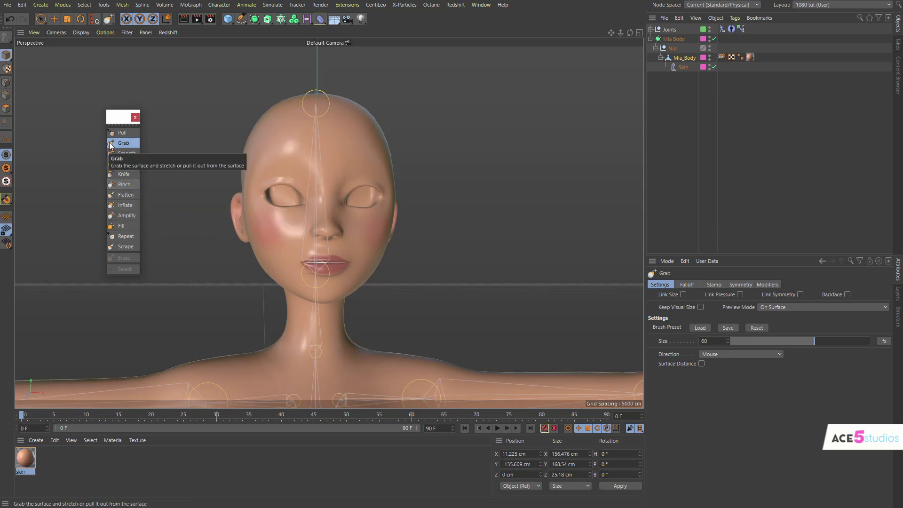
pyautogui.click(748, 284)
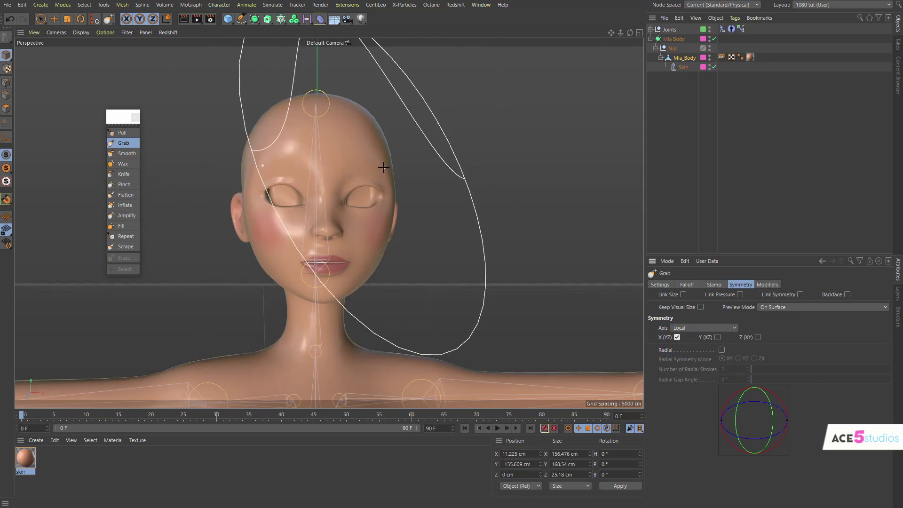
pyautogui.moveTo(376, 168); pyautogui.dragTo(265, 171, button='middle')
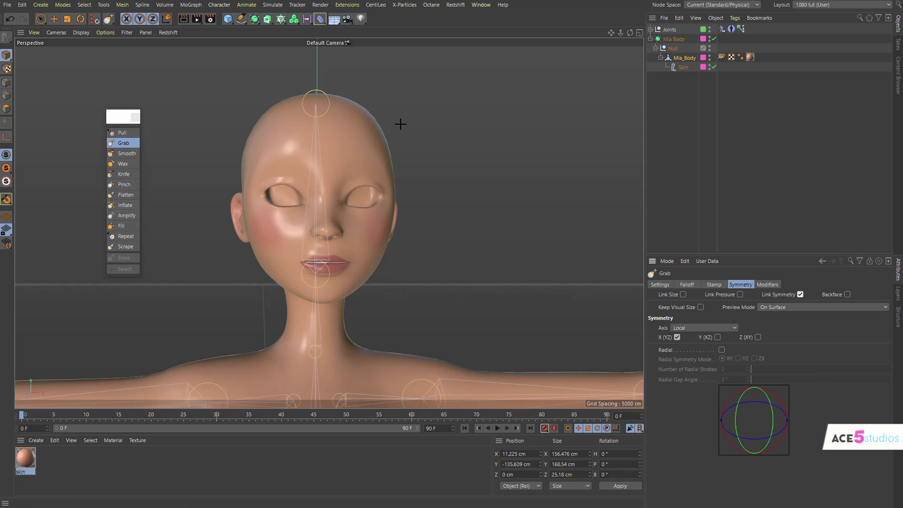
# - Try reshaping the eyes and nose and raising the mouth corners with symmetrical Grab strokes
pyautogui.moveTo(383, 190)
pyautogui.mouseDown()
pyautogui.moveTo(375, 178)
pyautogui.moveTo(383, 187)
pyautogui.mouseUp()
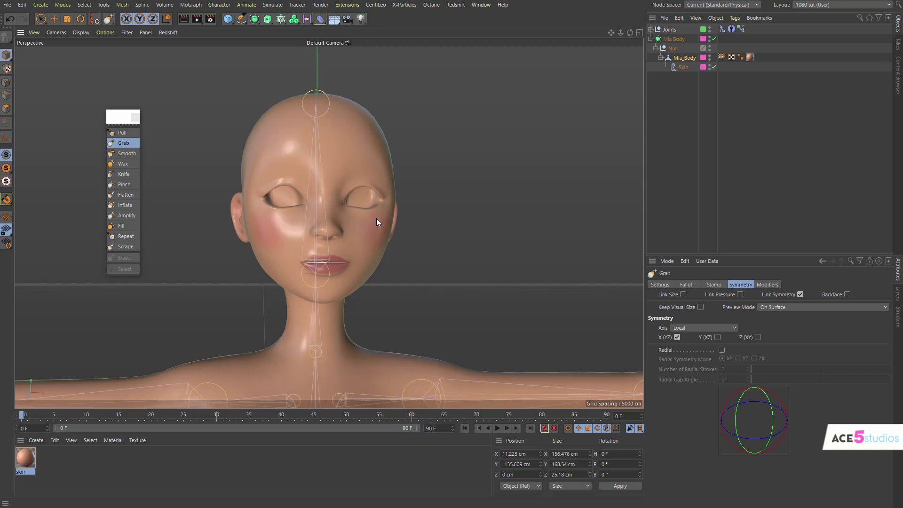
pyautogui.hotkey('ctrl', 'z')
pyautogui.hotkey('ctrl', 'z')
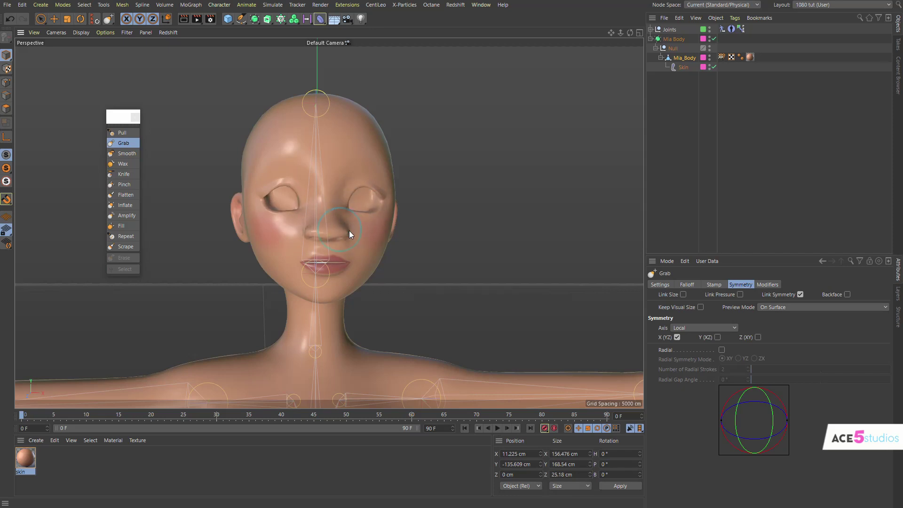
pyautogui.moveTo(352, 260); pyautogui.dragTo(357, 250)
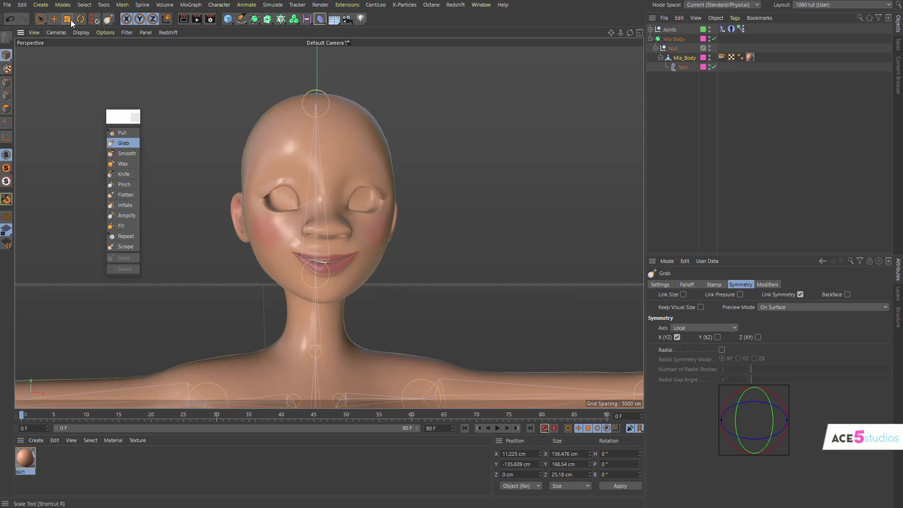
# - Try rotating the head joint, undo it together with the facial Grab strokes, and clear the selection
pyautogui.click(54, 19)
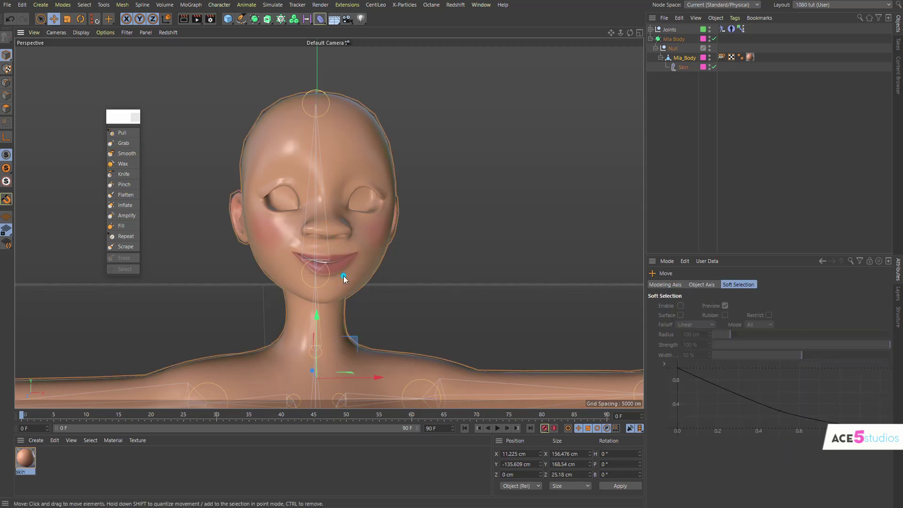
pyautogui.keyDown('ctrl'); pyautogui.keyDown('shift'); pyautogui.rightClick(311, 213); pyautogui.keyUp('shift'); pyautogui.keyUp('ctrl')
pyautogui.click(334, 242)
pyautogui.press('r')
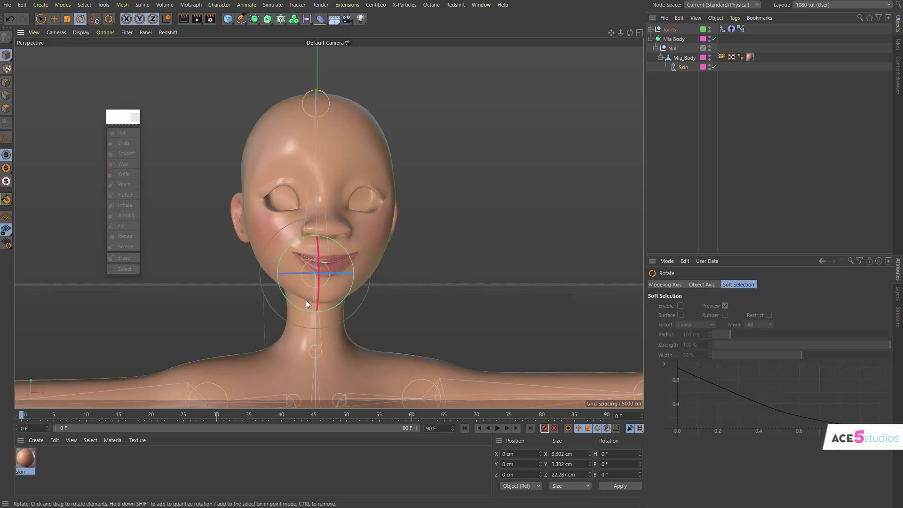
pyautogui.moveTo(306, 300)
pyautogui.mouseDown()
pyautogui.moveTo(319, 290)
pyautogui.moveTo(307, 296)
pyautogui.mouseUp()
pyautogui.hotkey('ctrl', 'z')
pyautogui.hotkey('ctrl', 'z')
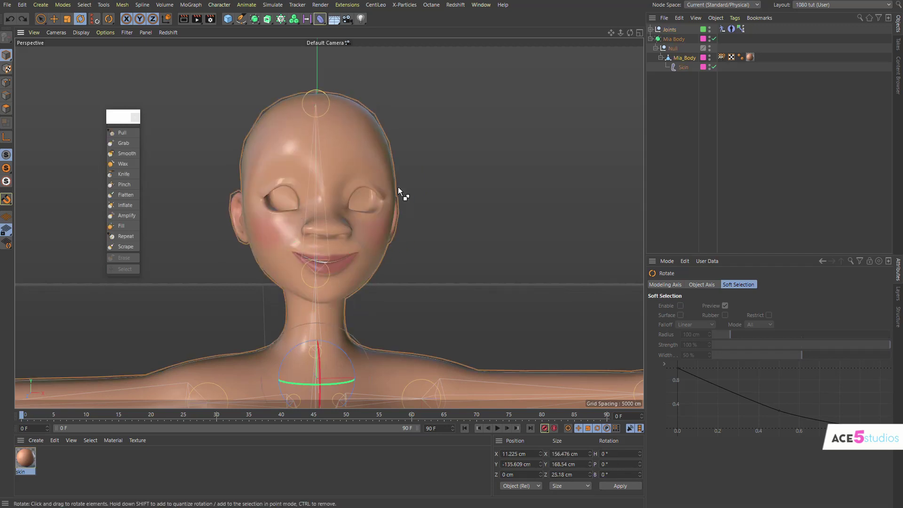
pyautogui.click(403, 165)
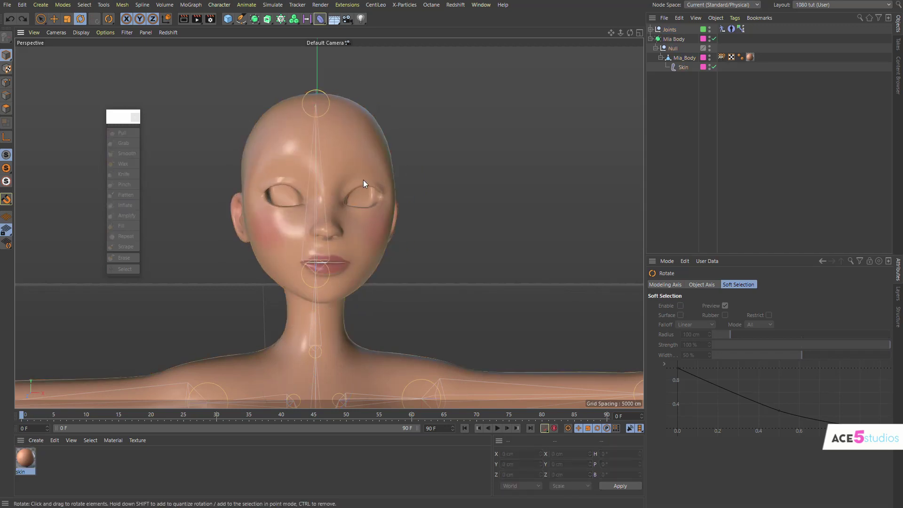
# - Reselect Mia_Body, turn off the Grab brush's X (YZ) symmetry and pull the character's right forearm and hand downward
pyautogui.click(668, 58)
pyautogui.scroll(-5, 358, 225)
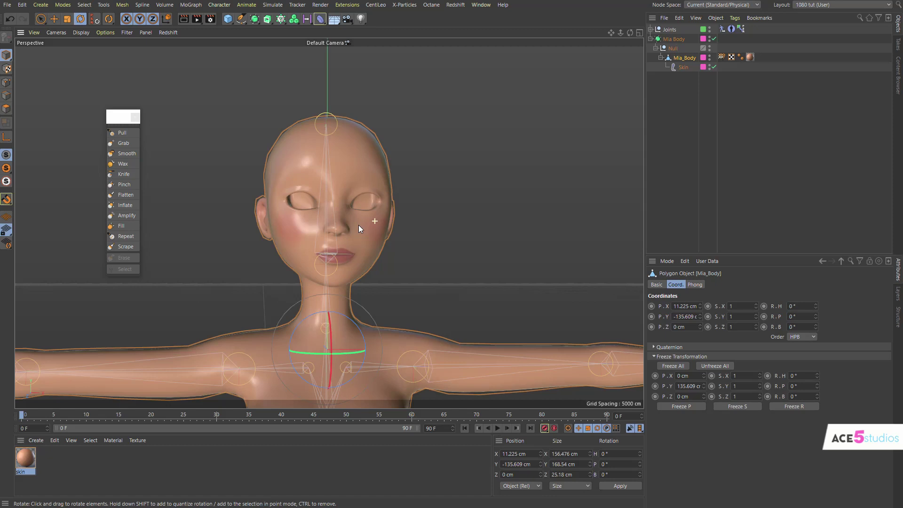
pyautogui.keyDown('alt'); pyautogui.moveTo(354, 212); pyautogui.dragTo(343, 215); pyautogui.keyUp('alt')
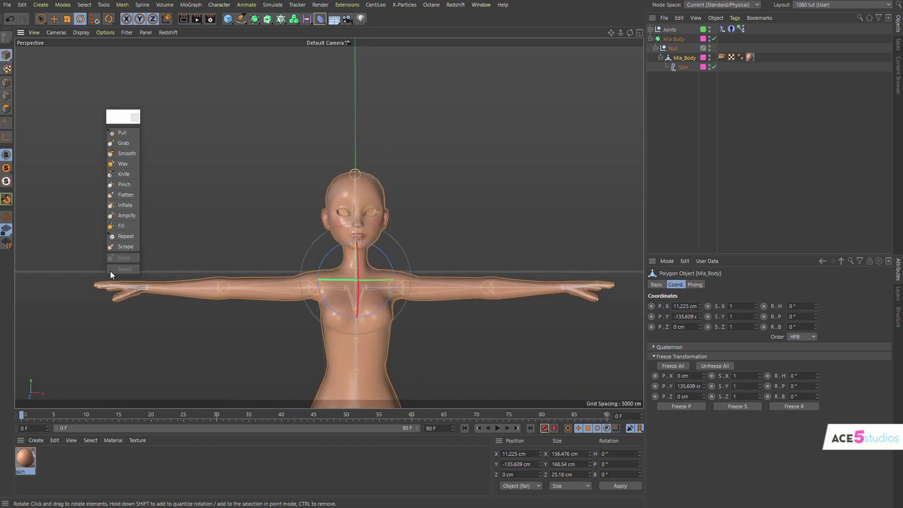
pyautogui.click(126, 142)
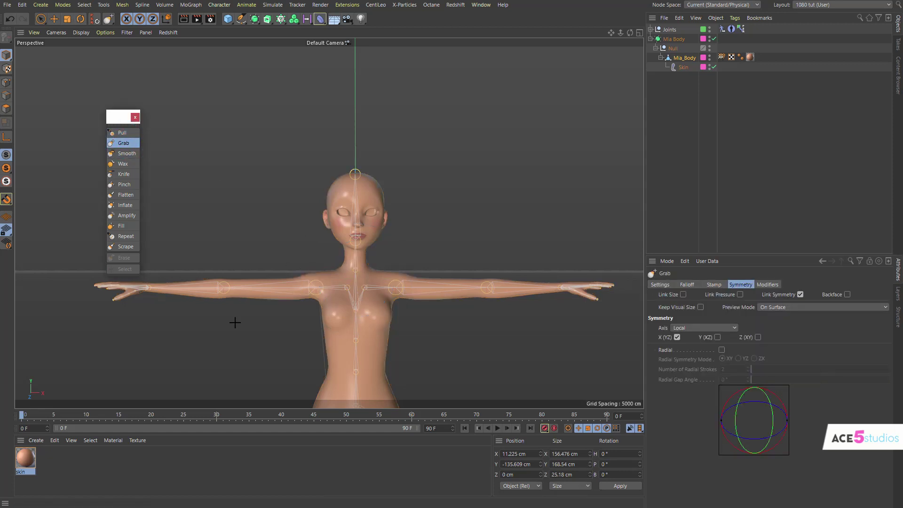
pyautogui.moveTo(211, 289); pyautogui.dragTo(248, 289, button='middle')
pyautogui.click(677, 337)
pyautogui.moveTo(123, 287); pyautogui.dragTo(106, 322)
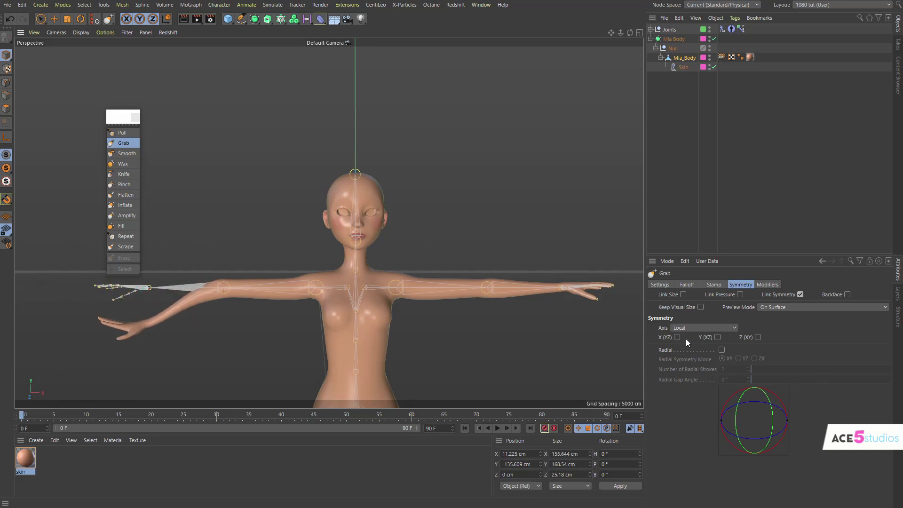
# - Try grabbing the unevenly posed arms with X (YZ) symmetry re-enabled, undoing the strokes
pyautogui.moveTo(480, 288); pyautogui.dragTo(430, 288, button='middle')
pyautogui.moveTo(610, 288); pyautogui.dragTo(613, 286)
pyautogui.moveTo(104, 324); pyautogui.dragTo(106, 306)
pyautogui.hotkey('ctrl', 'z')
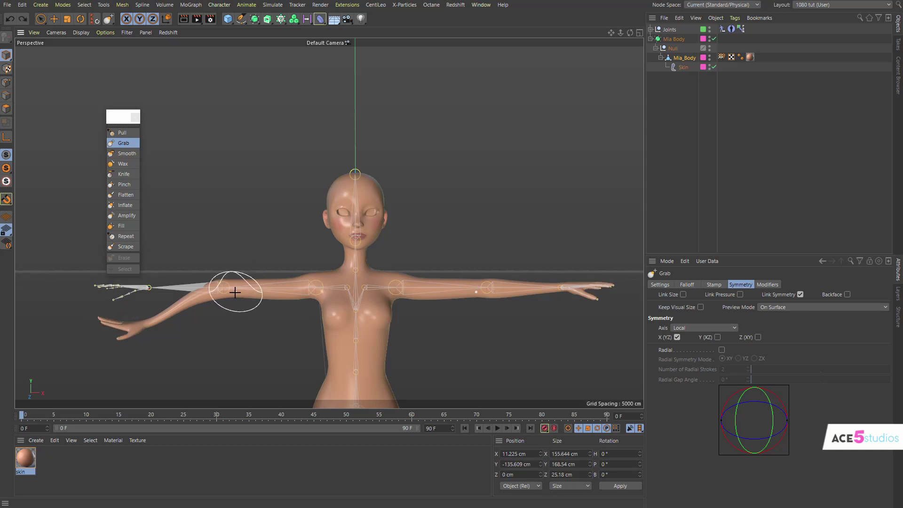
pyautogui.moveTo(234, 291); pyautogui.dragTo(240, 266)
pyautogui.hotkey('ctrl', 'z')
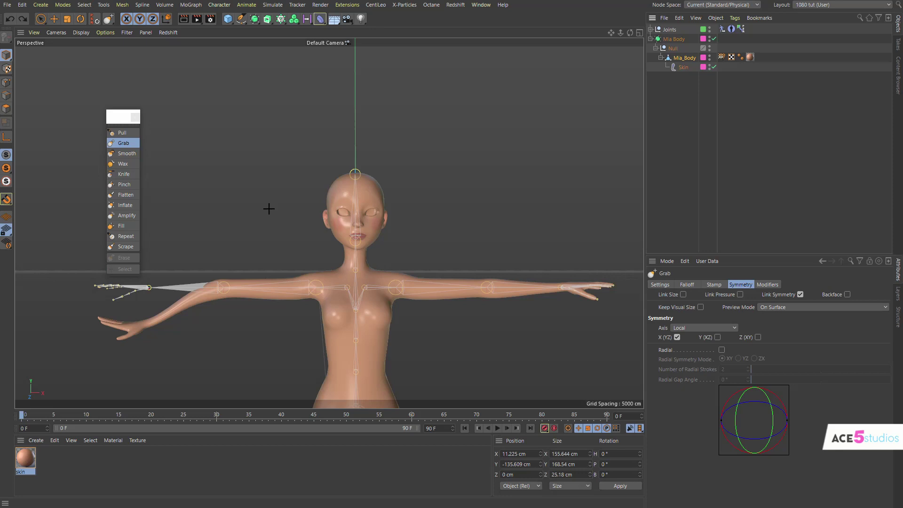
# - Reduce the Grab brush size to about 7.6 over the face and display Mia_Body's wireframe lines over the shading
pyautogui.keyDown('alt'); pyautogui.moveTo(354, 215); pyautogui.dragTo(473, 190, button='right'); pyautogui.keyUp('alt')
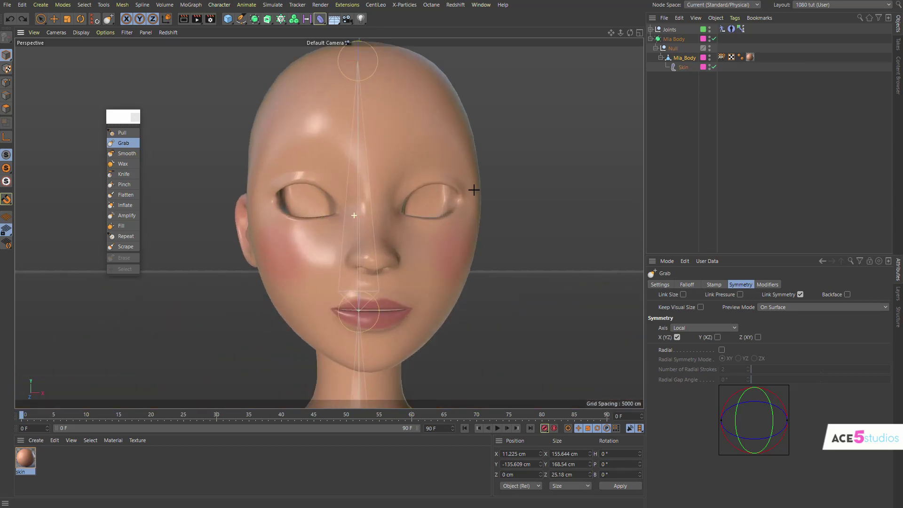
pyautogui.moveTo(357, 281); pyautogui.dragTo(292, 293, button='middle')
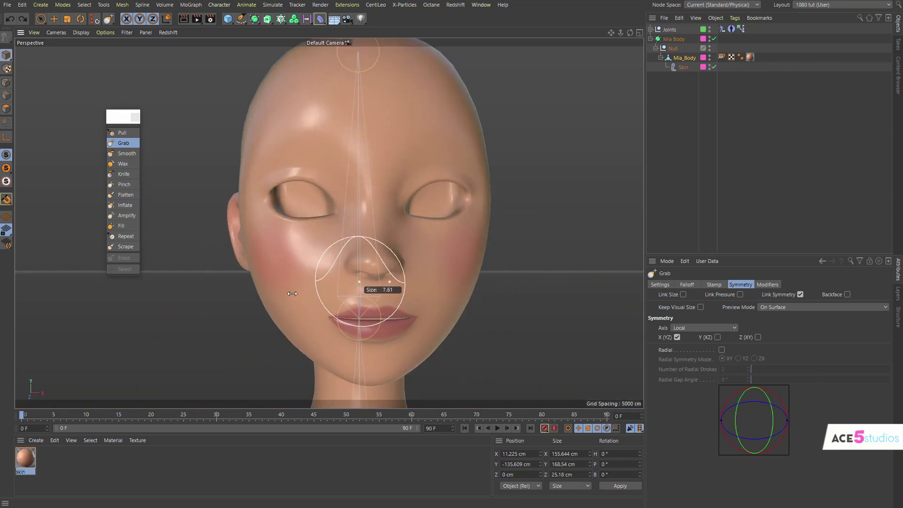
pyautogui.keyDown('alt'); pyautogui.moveTo(403, 322); pyautogui.dragTo(429, 292); pyautogui.keyUp('alt')
pyautogui.press('n')
pyautogui.press('b')
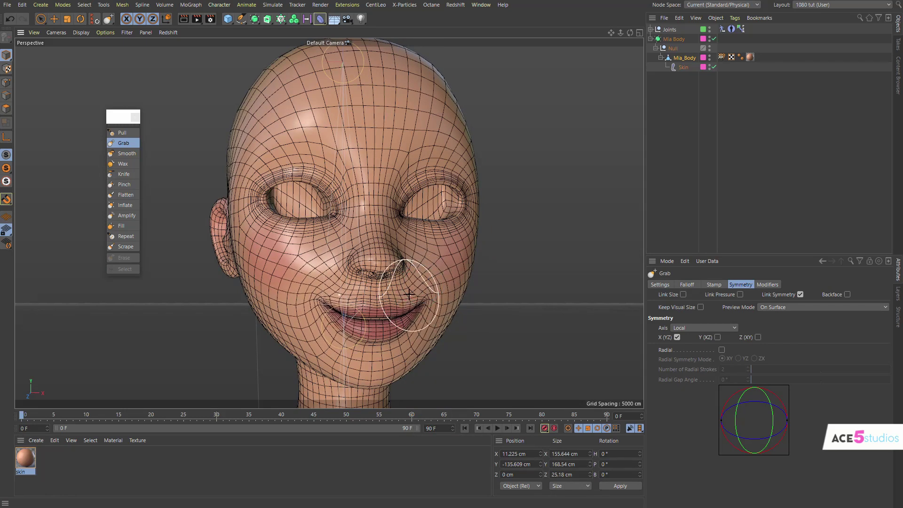
# - Try opening the mouth by pulling the lower lip down with a symmetrical Grab stroke, then undo the mouth strokes
pyautogui.hotkey('ctrl', 'z')
pyautogui.moveTo(392, 314)
pyautogui.mouseDown()
pyautogui.moveTo(389, 300)
pyautogui.moveTo(392, 337)
pyautogui.mouseUp()
pyautogui.keyDown('alt'); pyautogui.moveTo(408, 291); pyautogui.dragTo(363, 263); pyautogui.keyUp('alt')
pyautogui.hotkey('ctrl', 'z')
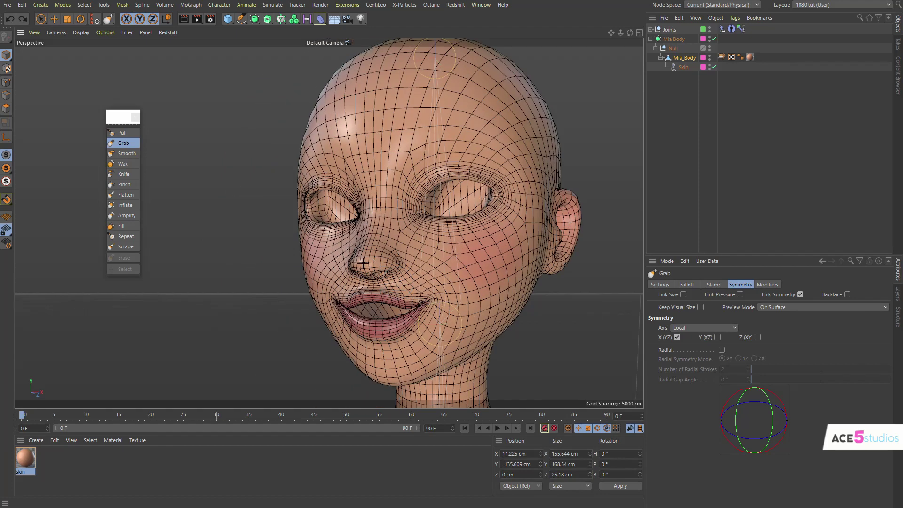
pyautogui.hotkey('ctrl', 'z')
pyautogui.hotkey('ctrl', 'z')
pyautogui.hotkey('ctrl', 'z')
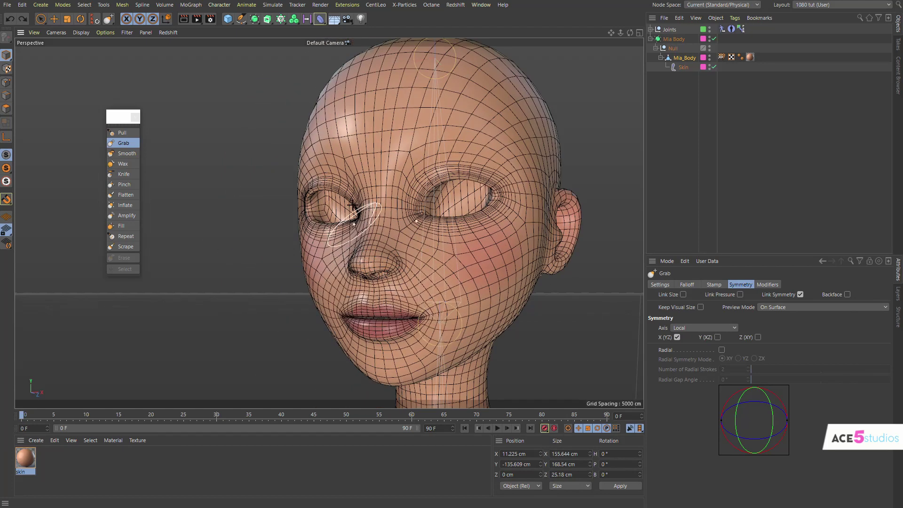
pyautogui.keyDown('alt'); pyautogui.moveTo(352, 206); pyautogui.dragTo(428, 232); pyautogui.keyUp('alt')
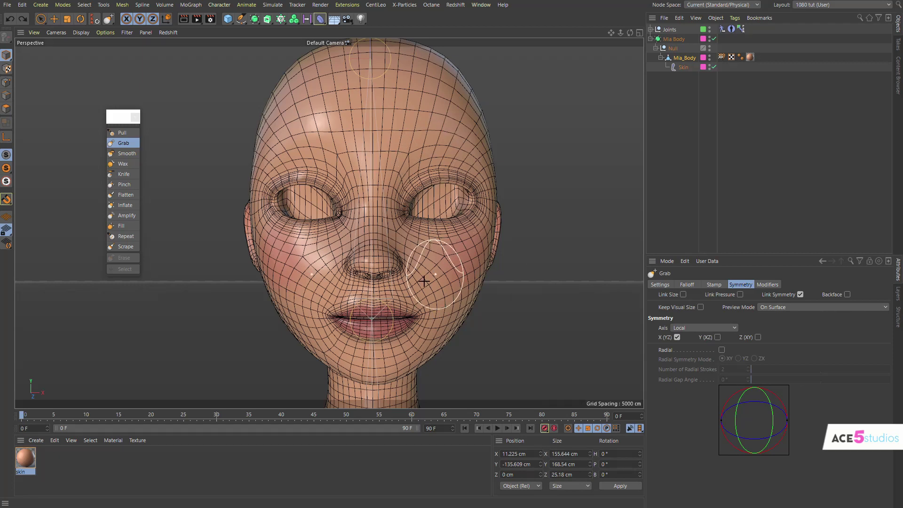
# - Shift the floating brush palette aside, switch Mia_Body to polygon mode and activate Live Selection
pyautogui.moveTo(121, 121)
pyautogui.mouseDown()
pyautogui.moveTo(129, 115)
pyautogui.moveTo(112, 114)
pyautogui.mouseUp()
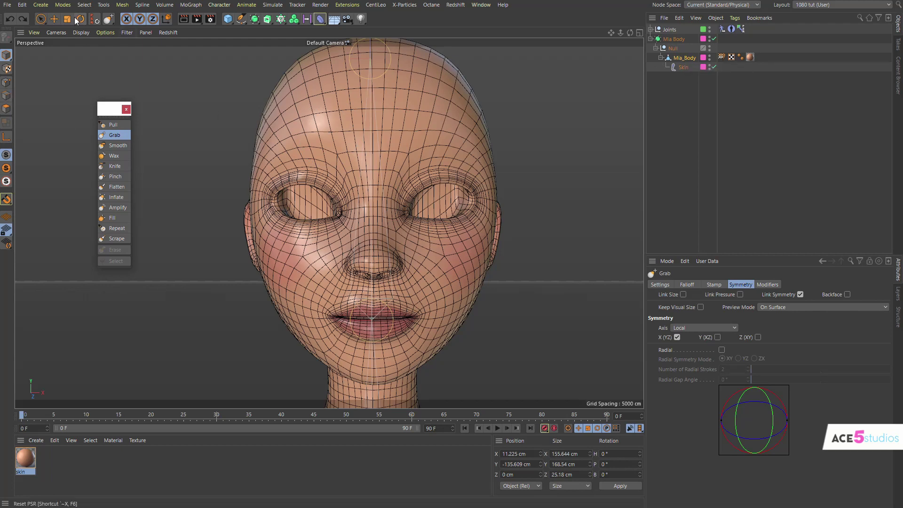
pyautogui.press('e')
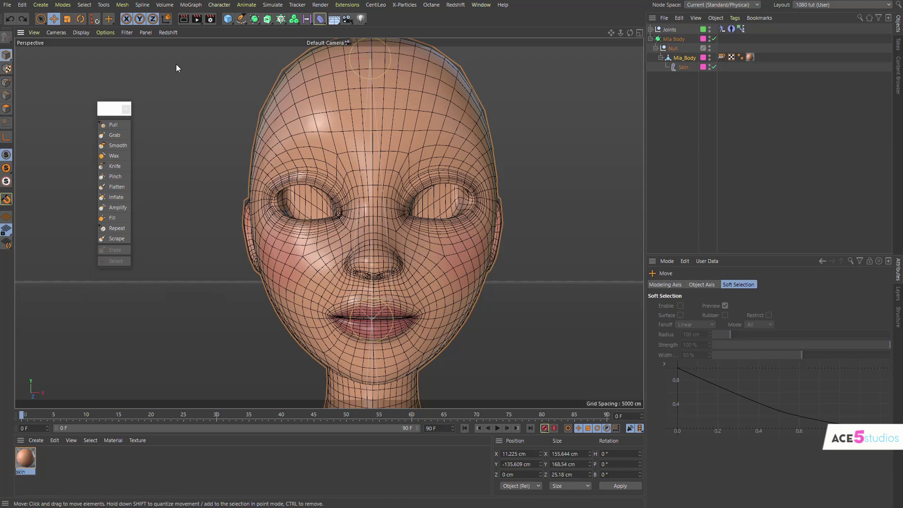
pyautogui.click(7, 110)
pyautogui.click(40, 19)
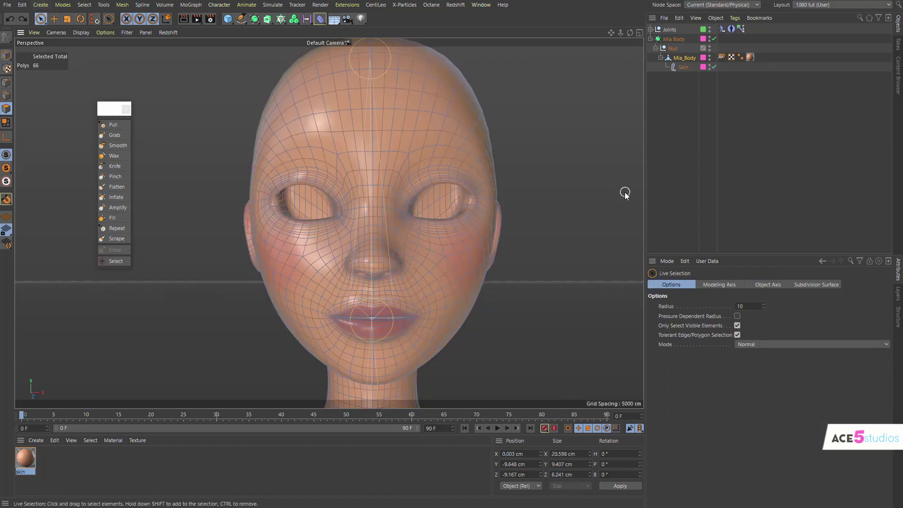
# - Try hand-selecting matching brow polygons on both sides of the forehead, then clear the selection
pyautogui.click(475, 170)
pyautogui.moveTo(407, 136); pyautogui.dragTo(397, 138)
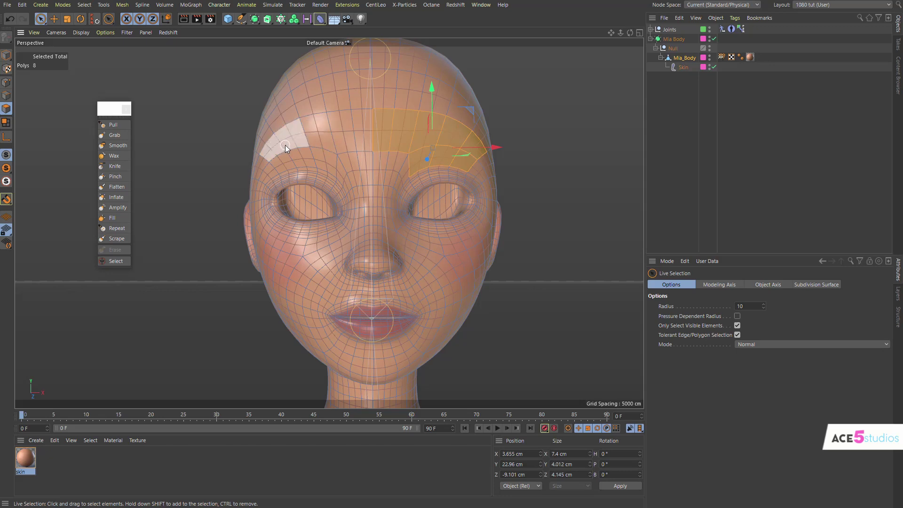
pyautogui.keyDown('shift'); pyautogui.moveTo(264, 164); pyautogui.dragTo(264, 161); pyautogui.keyUp('shift')
pyautogui.keyDown('ctrl'); pyautogui.moveTo(269, 130); pyautogui.dragTo(257, 148); pyautogui.keyUp('ctrl')
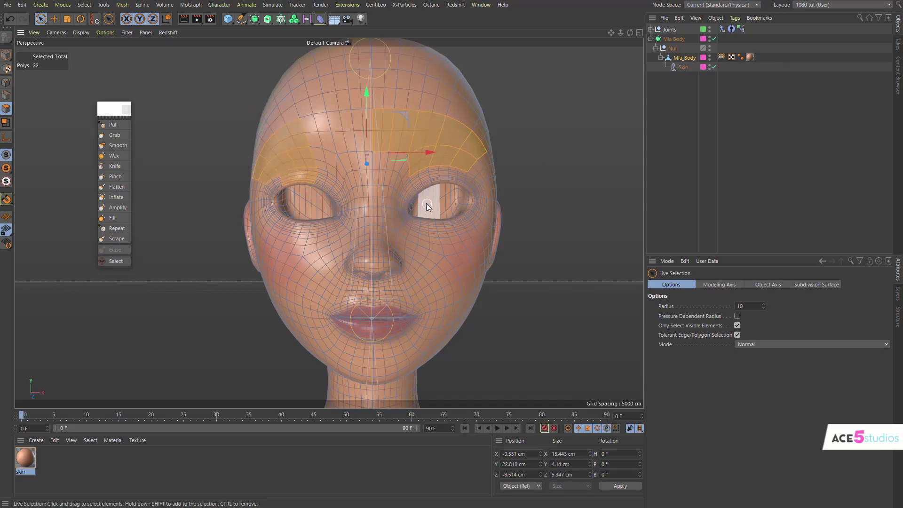
pyautogui.click(549, 151)
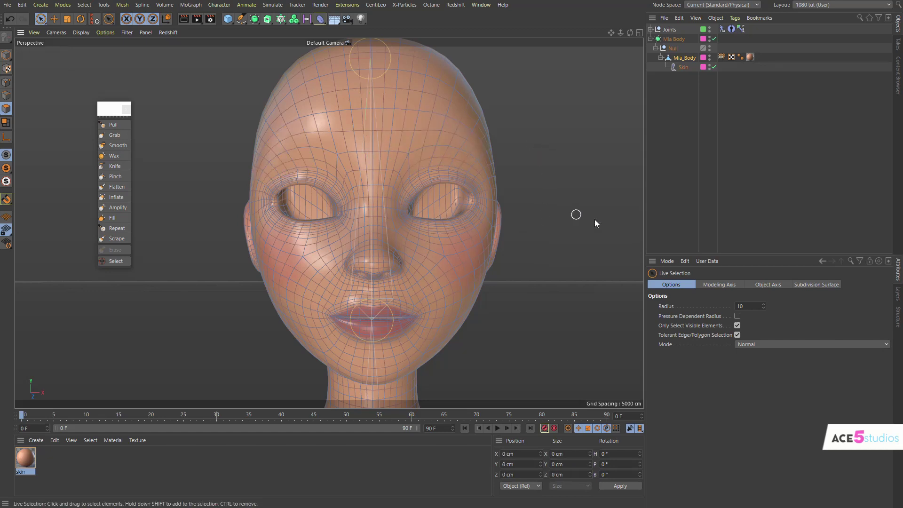
# - Look through Live Selection's modeling axis and object axis settings, then return to its general options
pyautogui.click(707, 285)
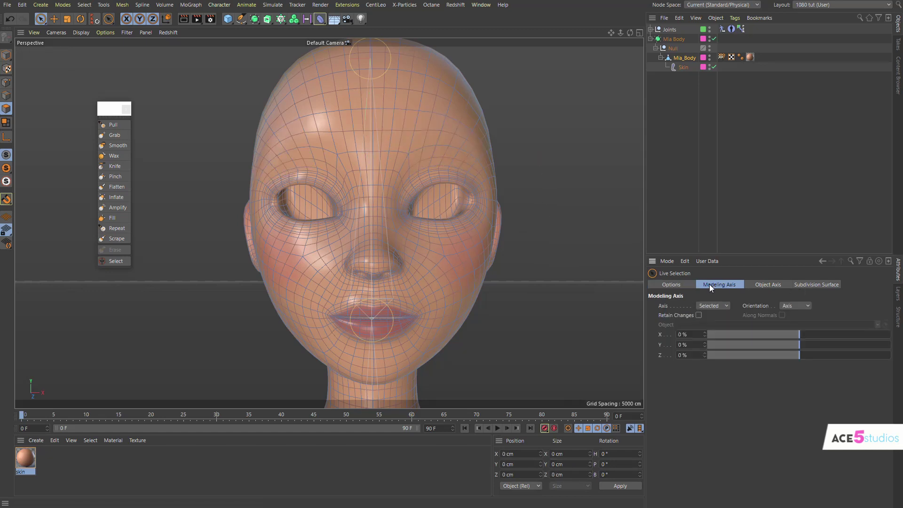
pyautogui.click(766, 285)
pyautogui.click(684, 285)
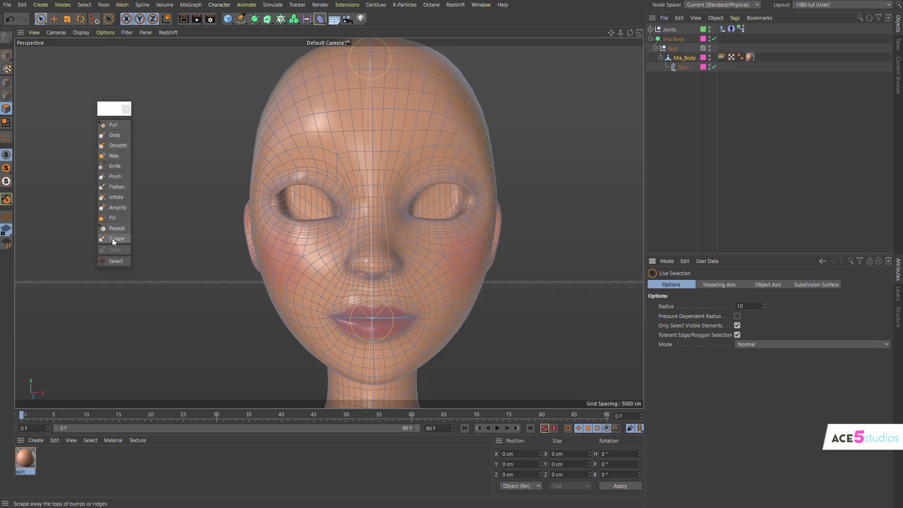
# - Paint a symmetrical polygon selection across the cheeks with the Select sculpt brush, and turn off Mia Body's subdivision surface
pyautogui.click(112, 261)
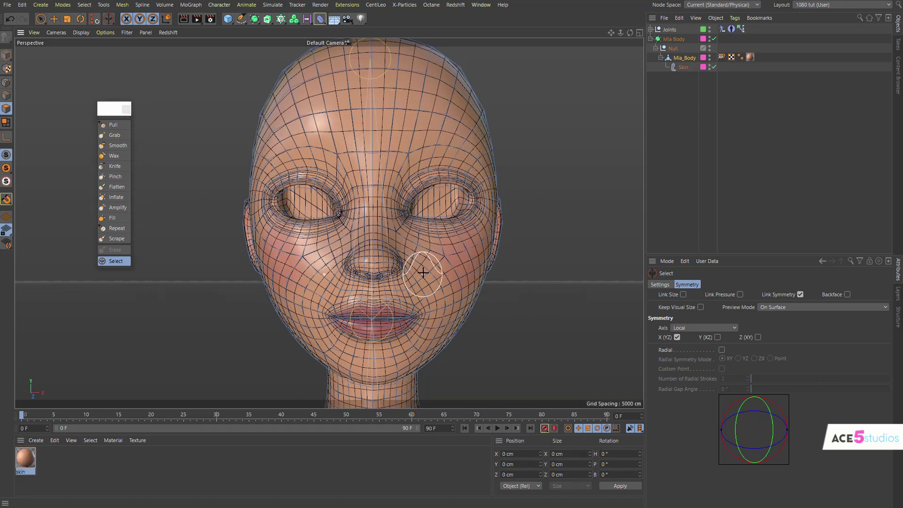
pyautogui.moveTo(424, 272); pyautogui.dragTo(460, 282)
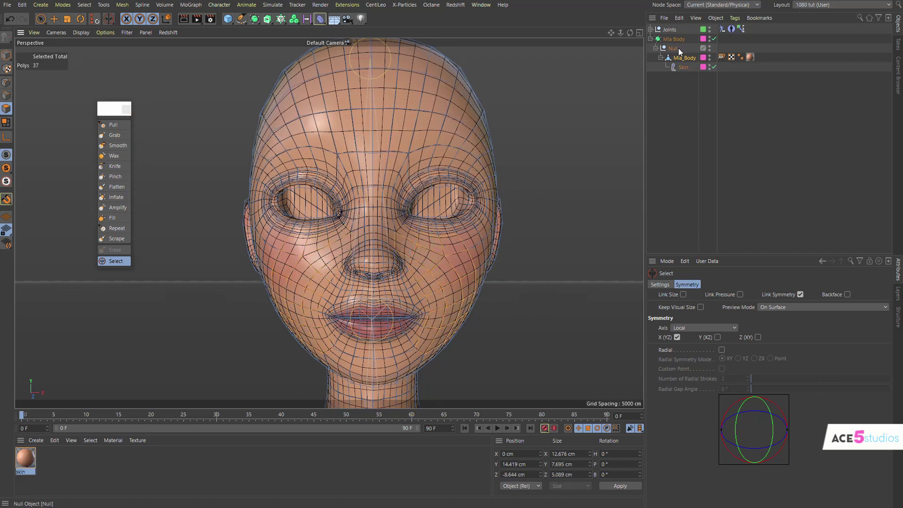
pyautogui.click(714, 38)
# - Select matching forehead polygons above both eyes using the Select brush with X symmetry
pyautogui.keyDown('alt'); pyautogui.moveTo(476, 167); pyautogui.dragTo(428, 117); pyautogui.keyUp('alt')
pyautogui.moveTo(503, 132); pyautogui.dragTo(519, 167)
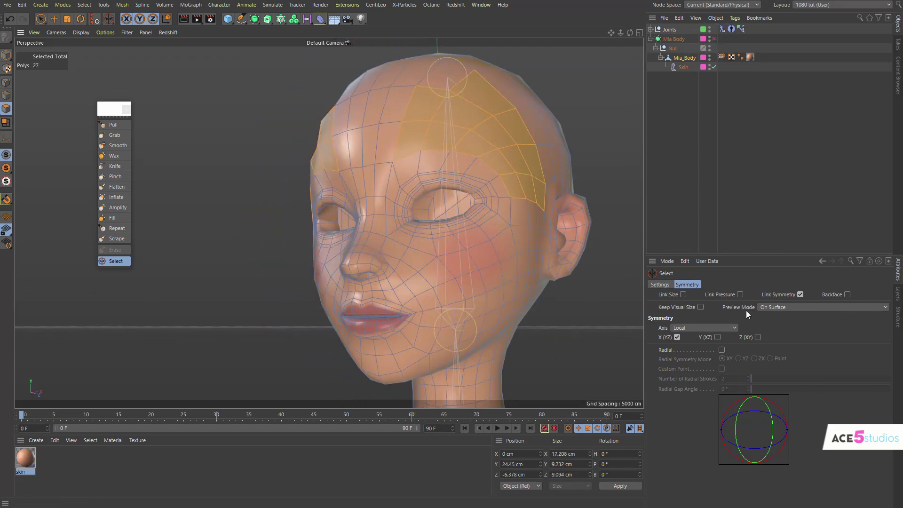
pyautogui.moveTo(376, 216)
pyautogui.keyDown('alt'); pyautogui.mouseDown()
pyautogui.moveTo(453, 228)
pyautogui.moveTo(386, 212)
pyautogui.mouseUp(); pyautogui.keyUp('alt')
pyautogui.moveTo(451, 122); pyautogui.dragTo(444, 124, button='middle')
pyautogui.moveTo(426, 139)
pyautogui.mouseDown()
pyautogui.moveTo(495, 161)
pyautogui.moveTo(447, 141)
pyautogui.mouseUp()
pyautogui.keyDown('alt'); pyautogui.moveTo(459, 183); pyautogui.dragTo(373, 201); pyautogui.keyUp('alt')
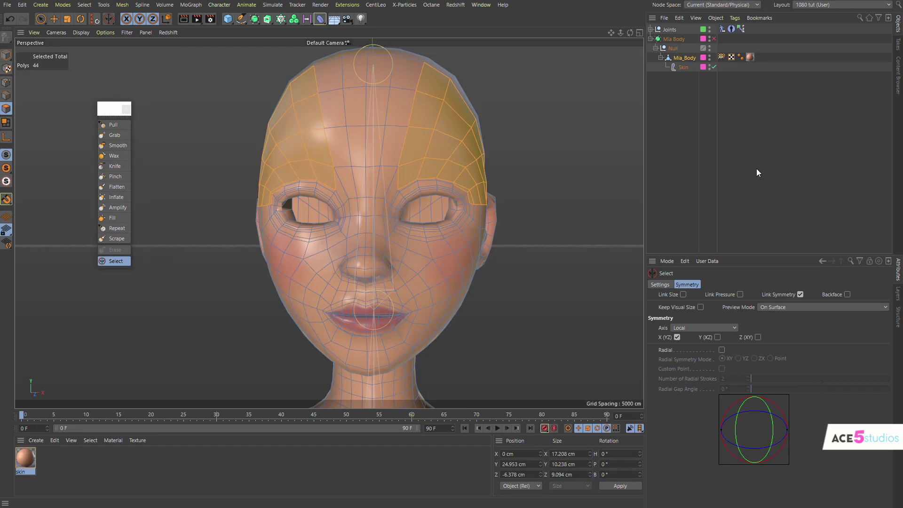
# - Try extruding the selected forehead polygons of Mia_Body outward by 1.21 cm, then undo the extrusion
pyautogui.click(671, 91)
pyautogui.click(678, 59)
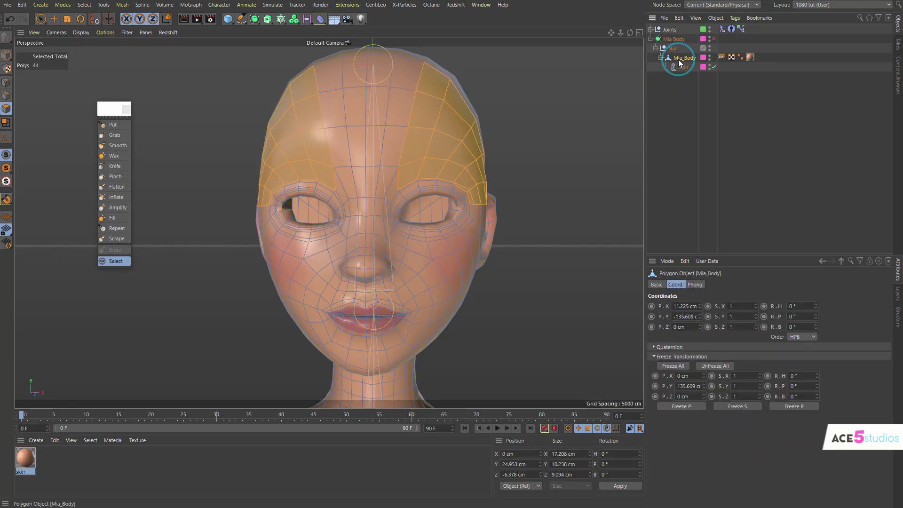
pyautogui.click(41, 19)
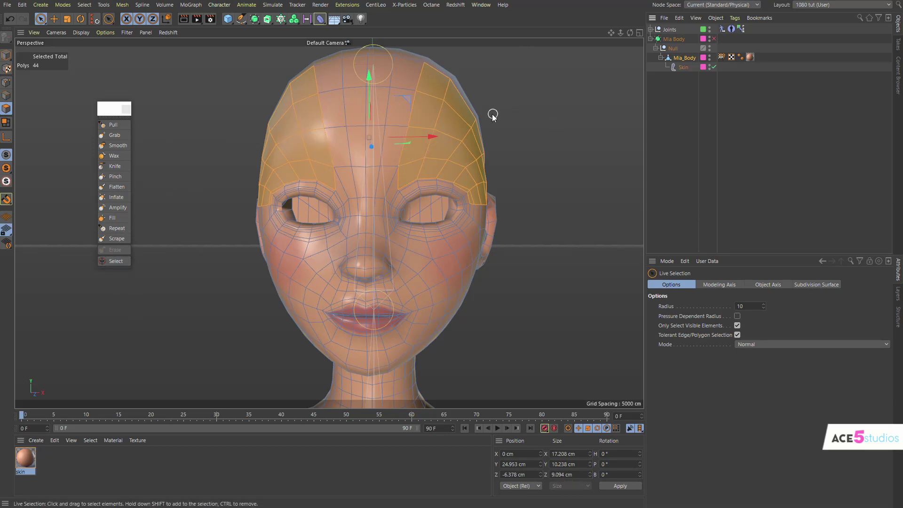
pyautogui.keyDown('alt'); pyautogui.moveTo(490, 115); pyautogui.dragTo(367, 123); pyautogui.keyUp('alt')
pyautogui.rightClick(245, 98)
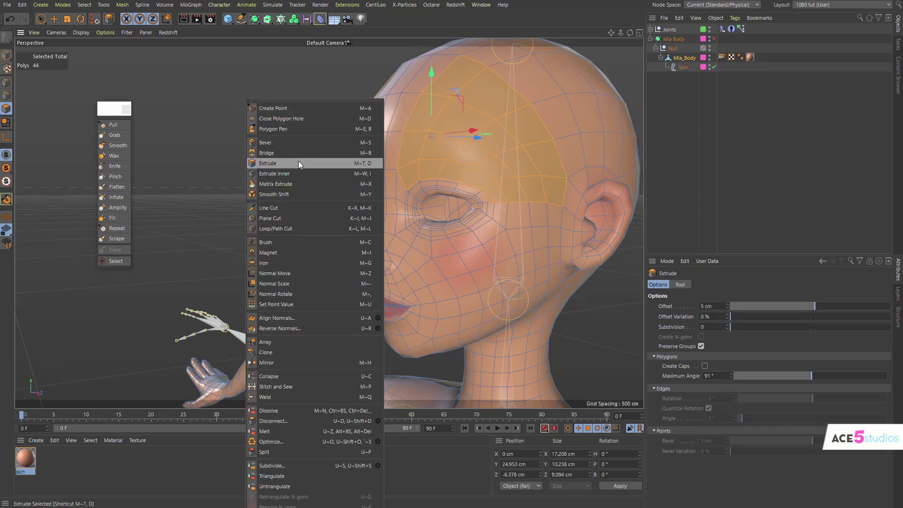
pyautogui.click(282, 153)
pyautogui.moveTo(231, 146); pyautogui.dragTo(232, 145)
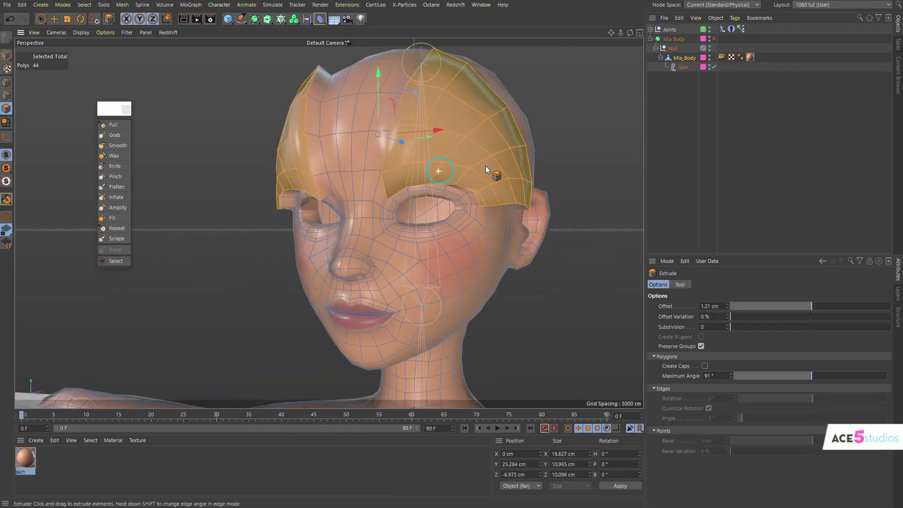
pyautogui.keyDown('alt'); pyautogui.moveTo(485, 165); pyautogui.dragTo(533, 166); pyautogui.keyUp('alt')
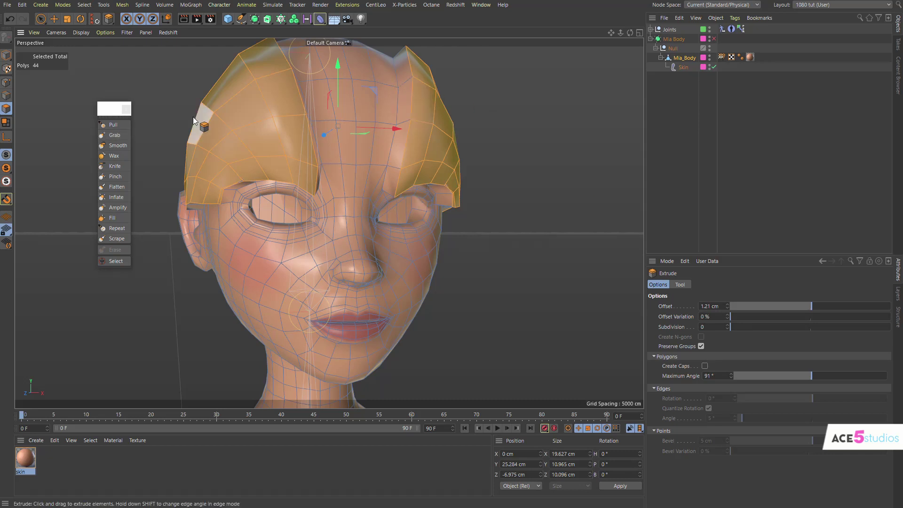
pyautogui.hotkey('ctrl', 'z')
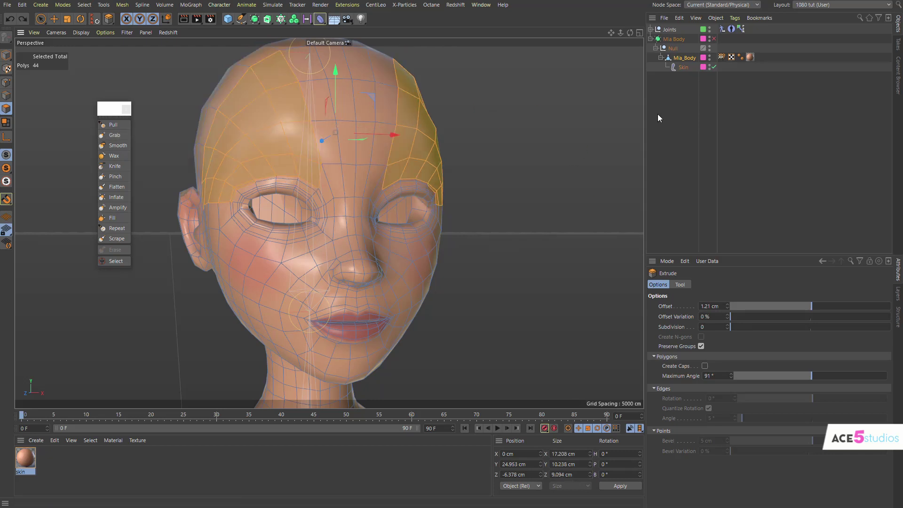
# - Reselect Mia_Body in the object hierarchy and activate the Move tool
pyautogui.keyDown('alt'); pyautogui.moveTo(419, 151); pyautogui.dragTo(352, 183); pyautogui.keyUp('alt')
pyautogui.click(700, 118)
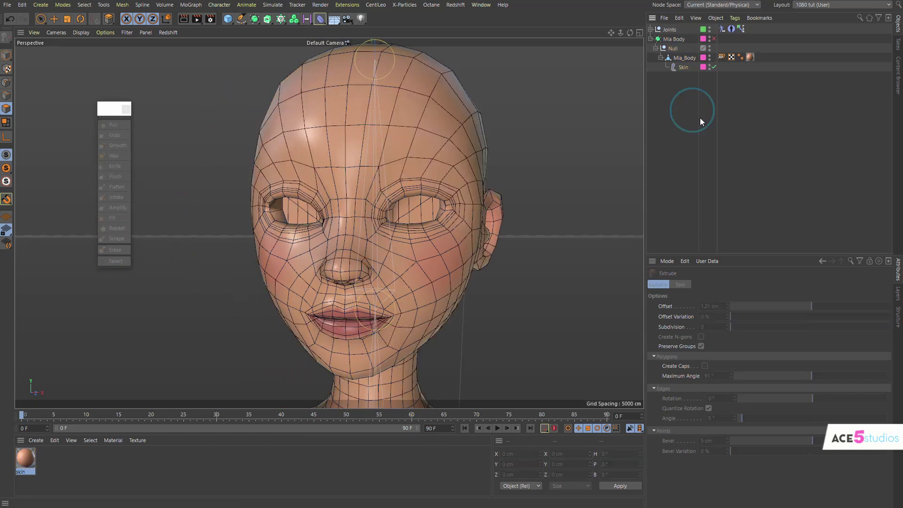
pyautogui.click(675, 61)
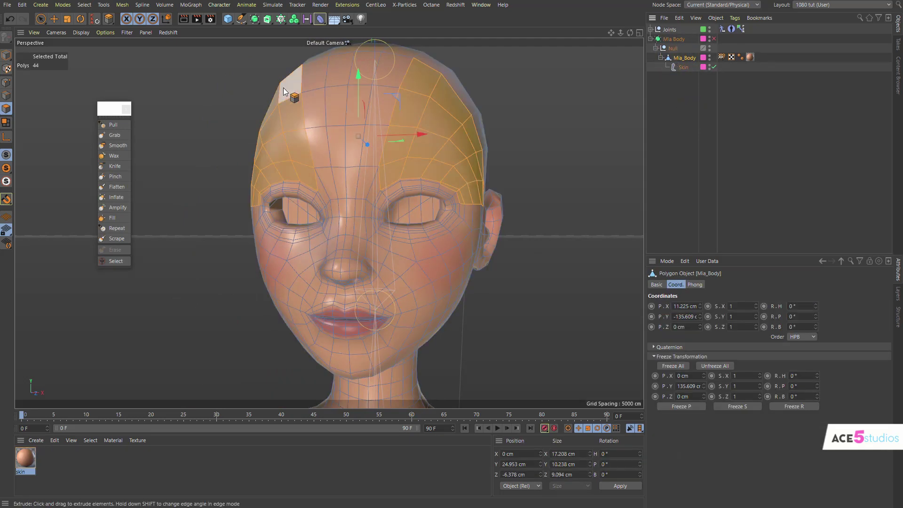
pyautogui.click(55, 18)
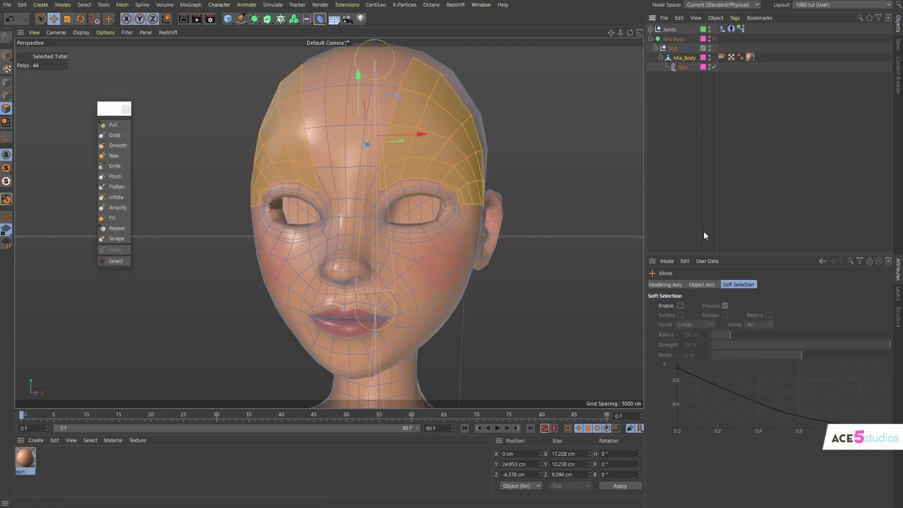
# - Add a Pose Morph tag to Mia_Body and enable Points mixing for it
pyautogui.click(684, 62)
pyautogui.rightClick(684, 60)
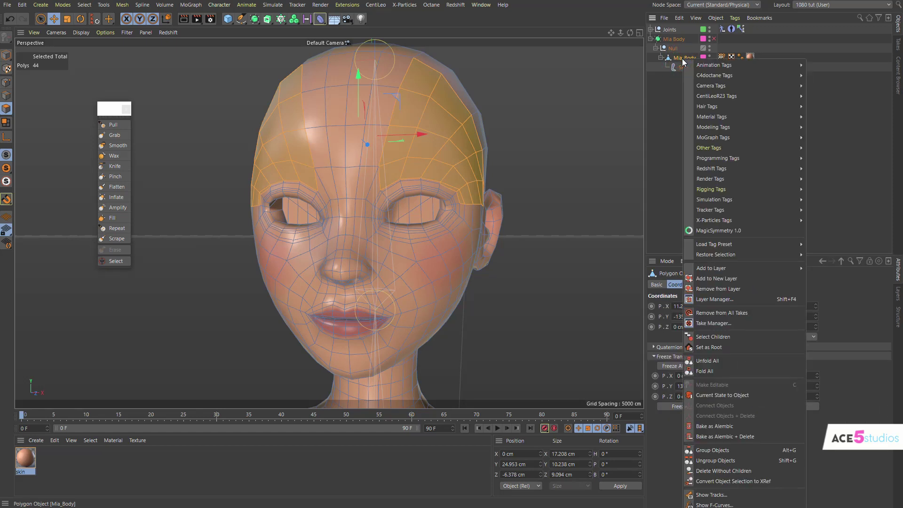
pyautogui.moveTo(749, 190)
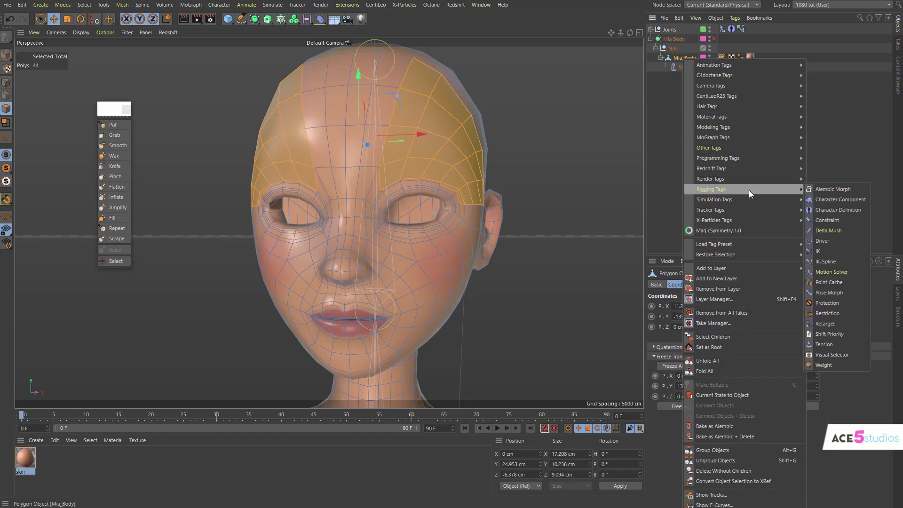
pyautogui.click(841, 292)
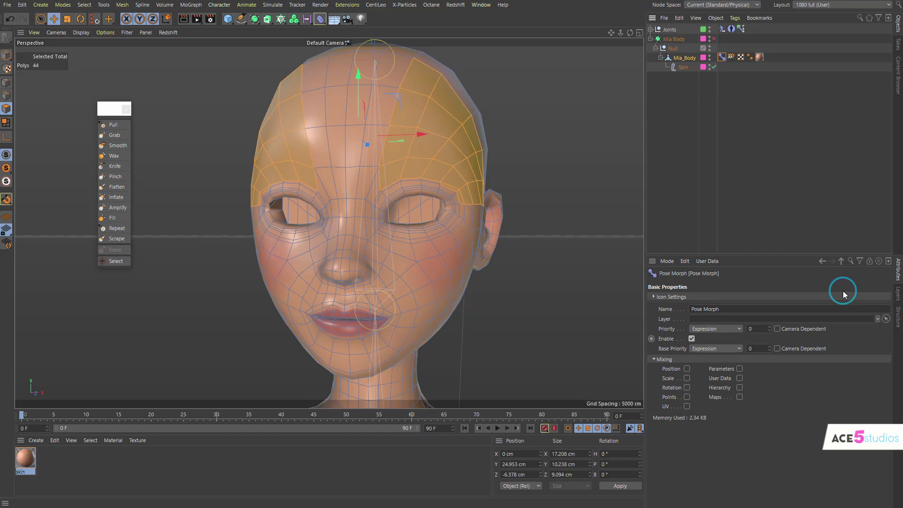
pyautogui.click(687, 397)
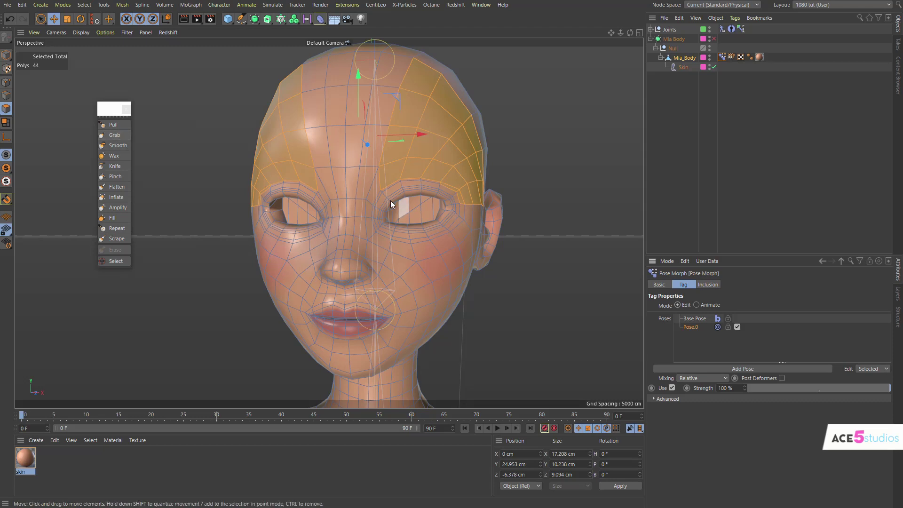
# - Replace the forehead selection with all polygons of one ear, using a loop around it and Fill Selection
pyautogui.click(523, 184)
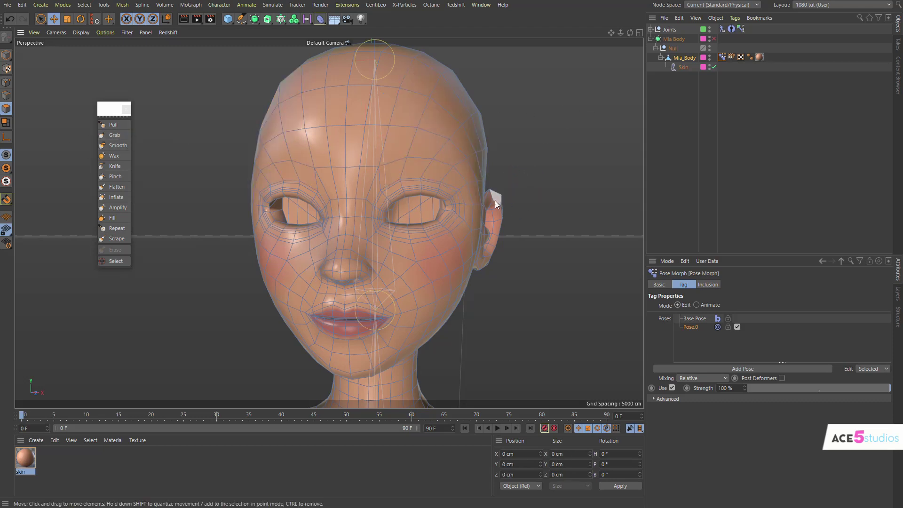
pyautogui.keyDown('alt'); pyautogui.moveTo(527, 204); pyautogui.dragTo(399, 207); pyautogui.keyUp('alt')
pyautogui.press('u')
pyautogui.press('l')
pyautogui.click(528, 191)
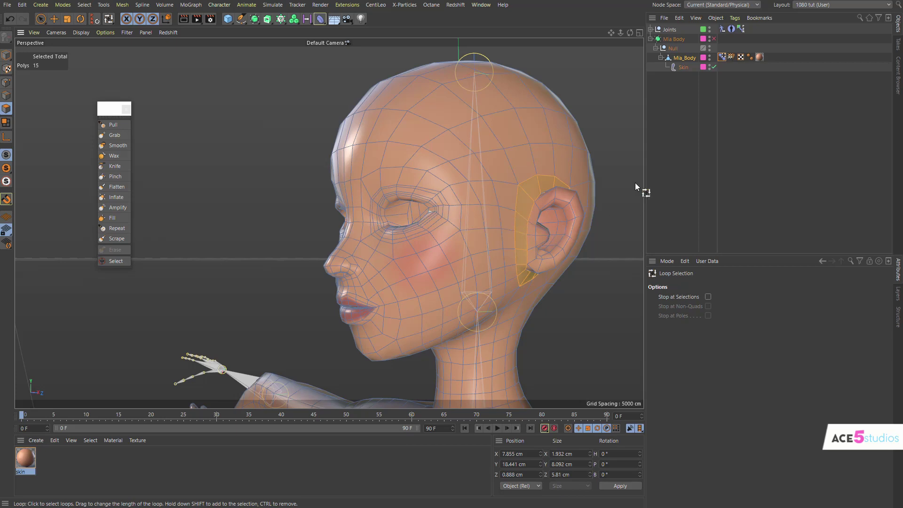
pyautogui.press('u')
pyautogui.press('f')
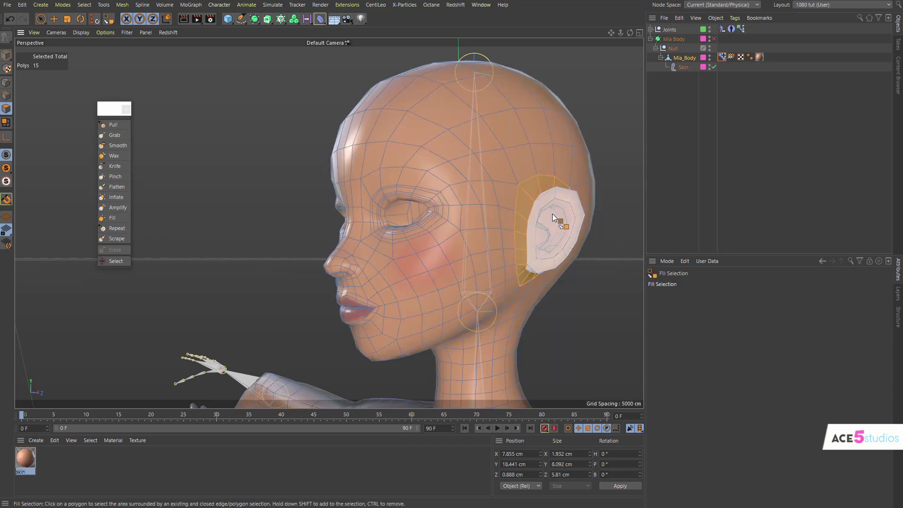
pyautogui.click(551, 245)
pyautogui.press('e')
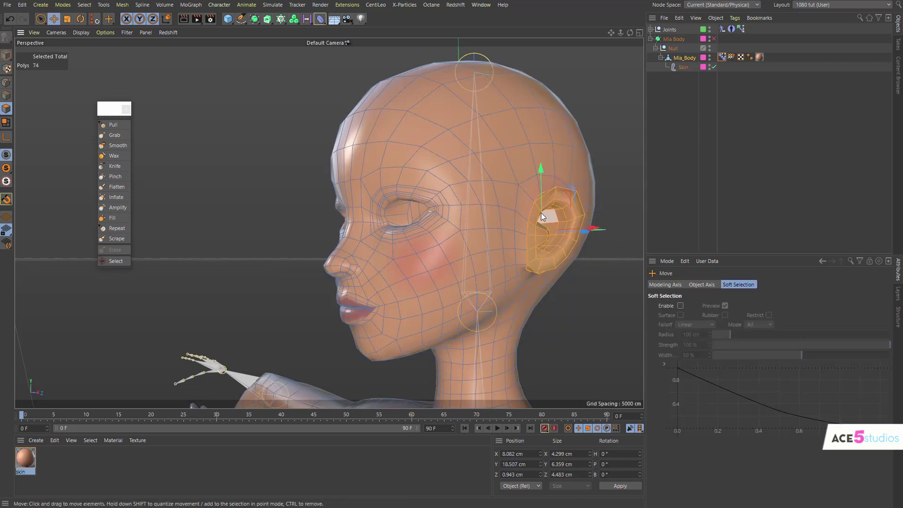
# - Stretch the selected ear sideways to about 8 cm wide and move it to about X 8.9 cm, Y 18.9 cm
pyautogui.keyDown('alt'); pyautogui.moveTo(549, 182); pyautogui.dragTo(557, 209); pyautogui.keyUp('alt')
pyautogui.press('t')
pyautogui.press('e')
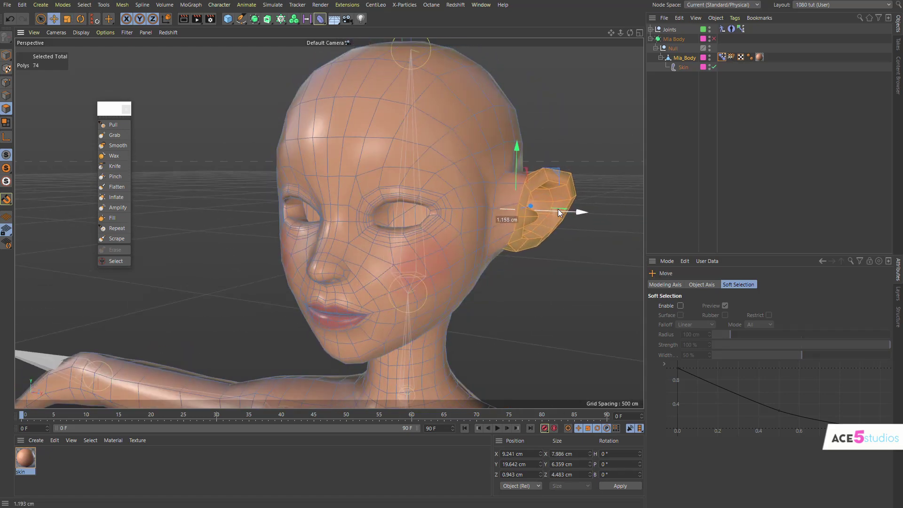
pyautogui.moveTo(511, 172); pyautogui.dragTo(487, 198)
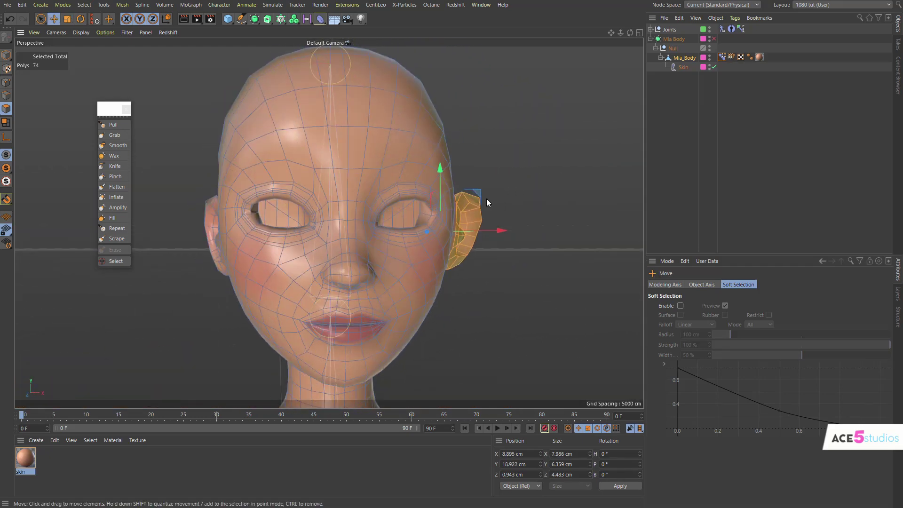
# - Duplicate the Pose.0 ear pose in the Pose Morph tag and flip one copy along X onto the opposite ear
pyautogui.click(740, 57)
pyautogui.rightClick(693, 327)
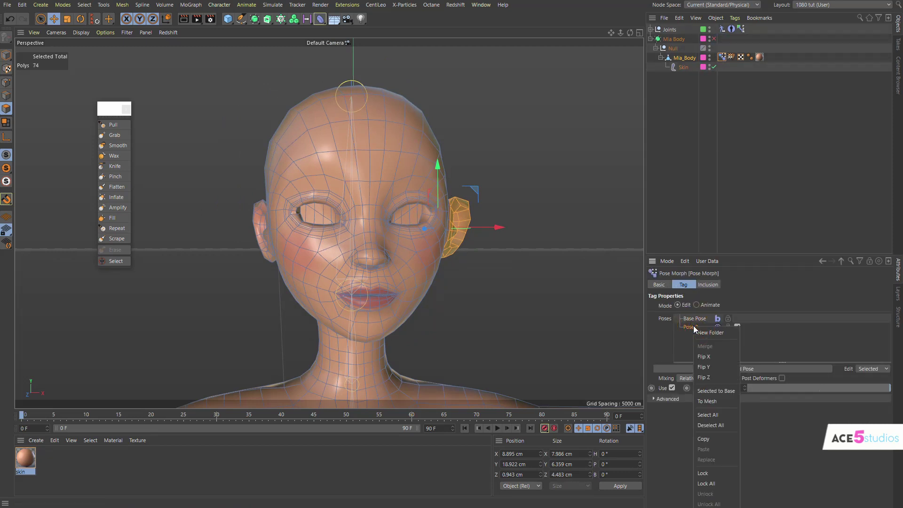
pyautogui.click(704, 433)
pyautogui.rightClick(691, 328)
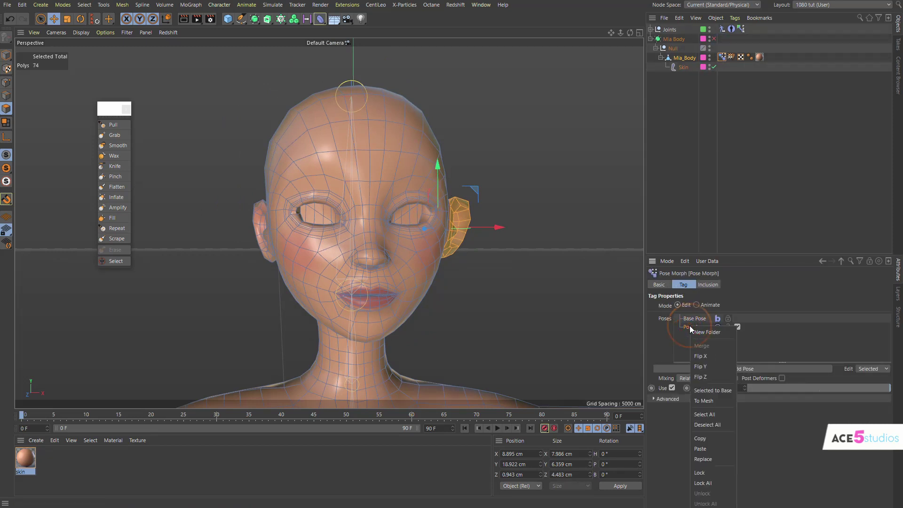
pyautogui.click(706, 425)
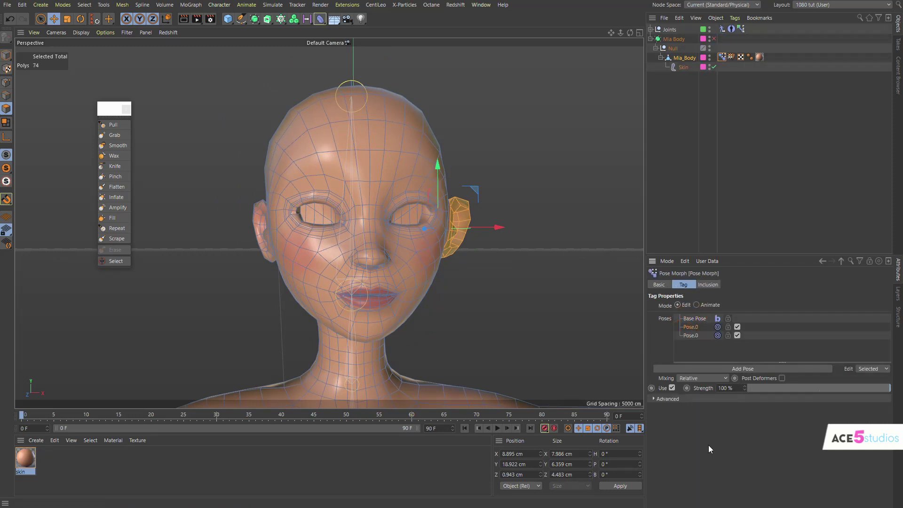
pyautogui.rightClick(694, 327)
pyautogui.click(710, 378)
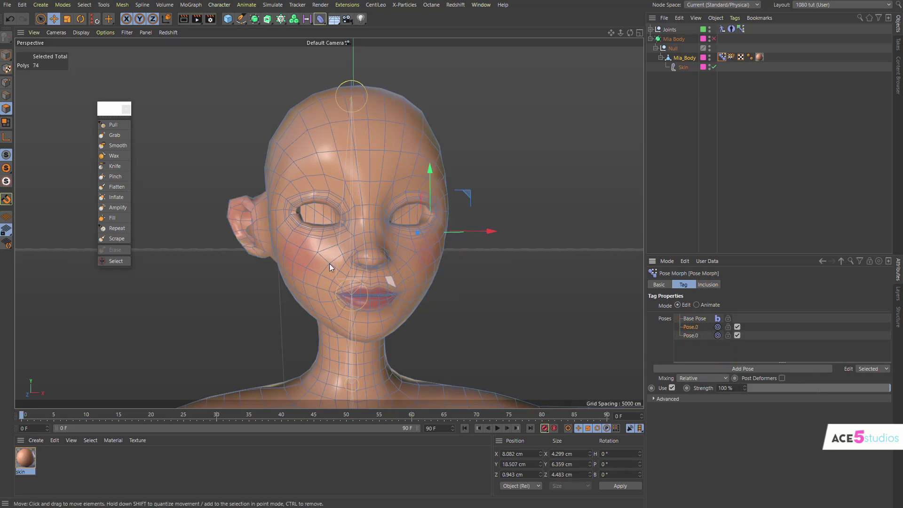
# - Switch the Pose Morph tag to Animate mode and test the first Pose.0 slider at 0 % and back at 100 %
pyautogui.click(696, 305)
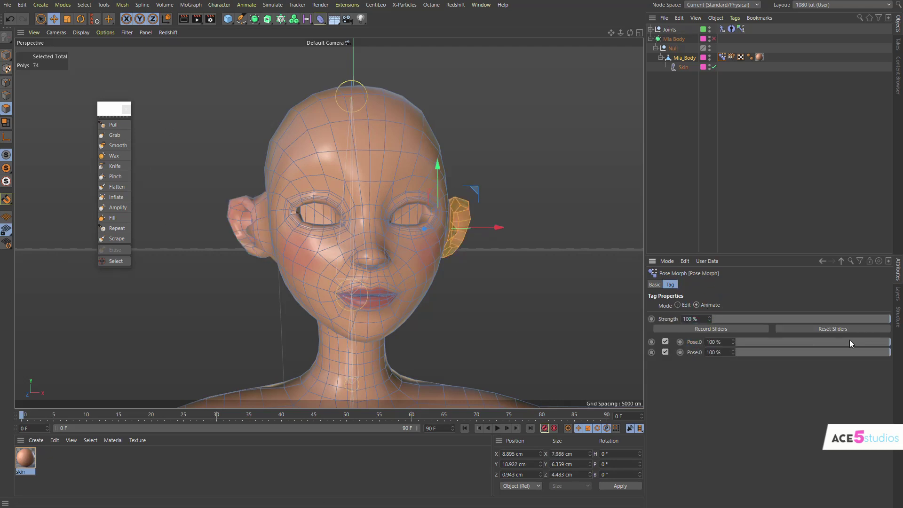
pyautogui.moveTo(852, 342); pyautogui.dragTo(736, 341)
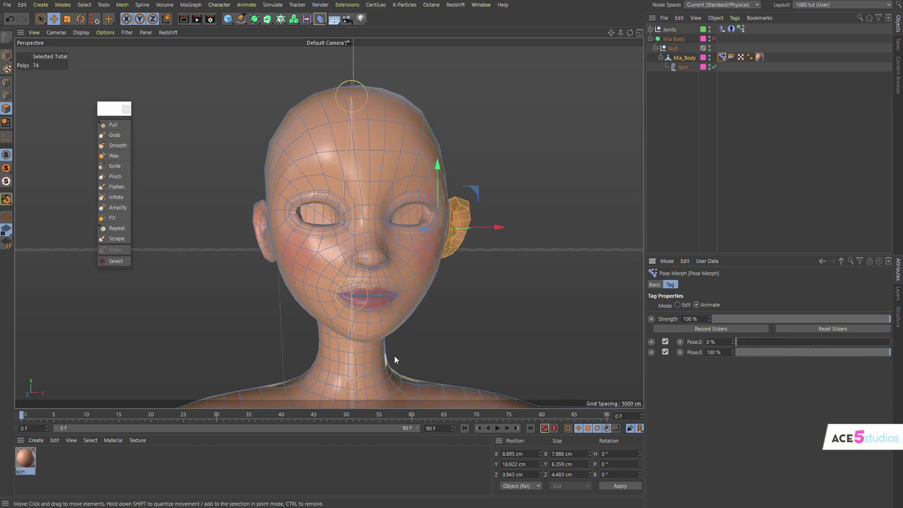
pyautogui.keyDown('alt'); pyautogui.moveTo(394, 355); pyautogui.dragTo(391, 230); pyautogui.keyUp('alt')
pyautogui.moveTo(818, 342); pyautogui.dragTo(889, 342)
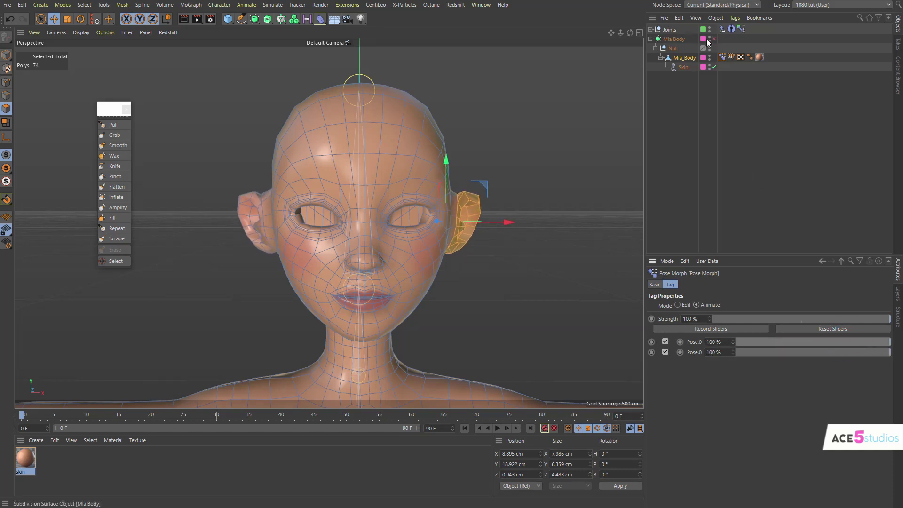
# - Delete the Pose Morph tag from Mia_Body
pyautogui.click(722, 51)
pyautogui.click(721, 57)
pyautogui.press('Delete')
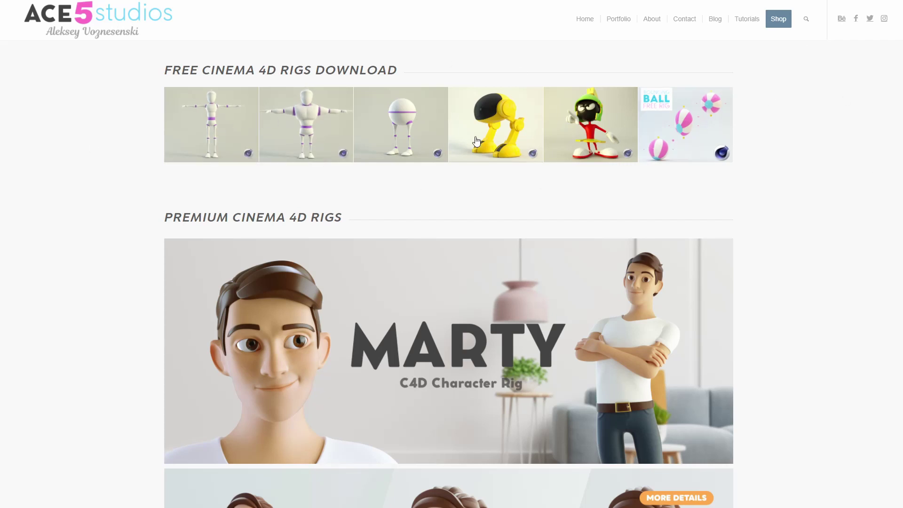
# - Switch to the ACE5studios website and browse the premium Cinema 4D rigs in its shop
pyautogui.scroll(-3, 846, 129)
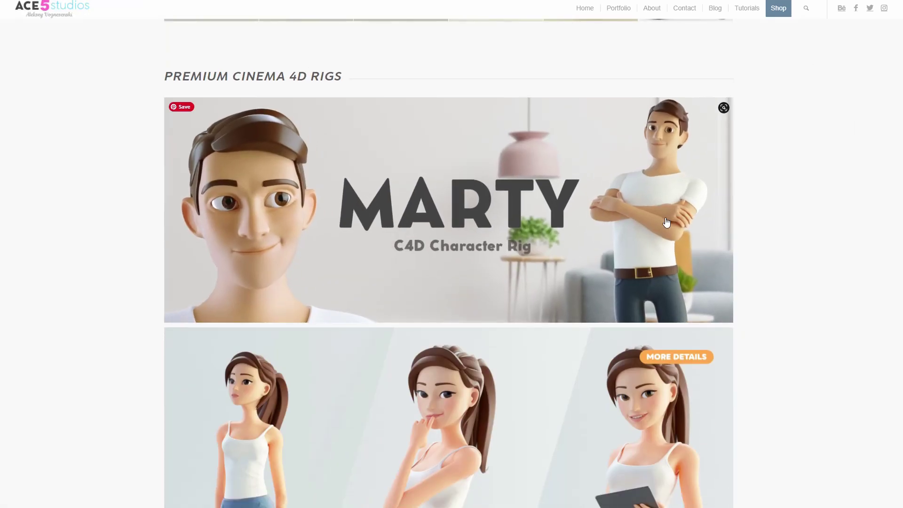
pyautogui.scroll(-10, 666, 222)
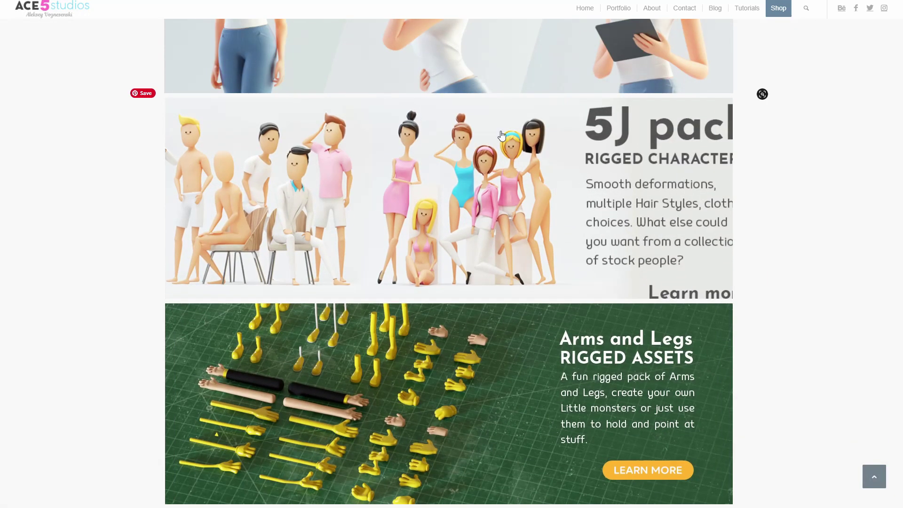
# - Look through the Marty and Mia Cinema 4D character rig pages, including their expressions, face rig and compatibility sections
pyautogui.scroll(-5, 501, 136)
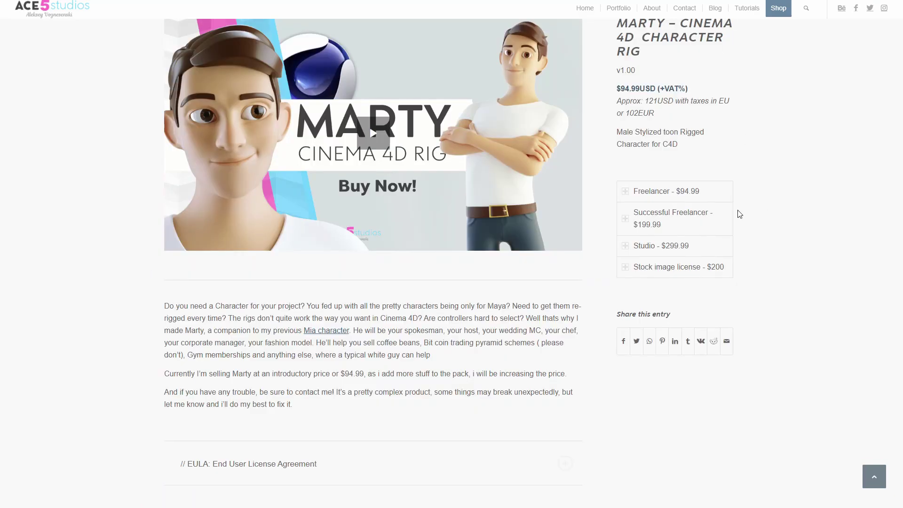
pyautogui.scroll(-13, 740, 214)
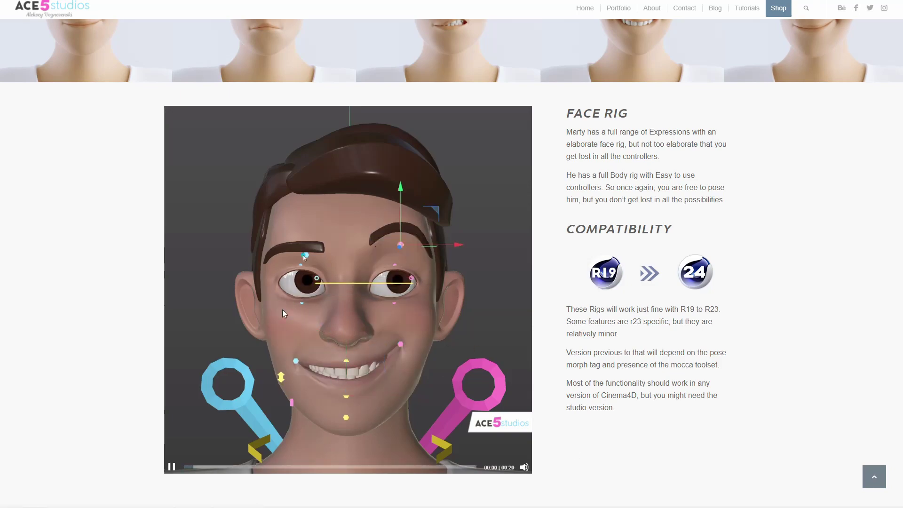
pyautogui.scroll(-10, 709, 270)
pyautogui.scroll(4, 556, 282)
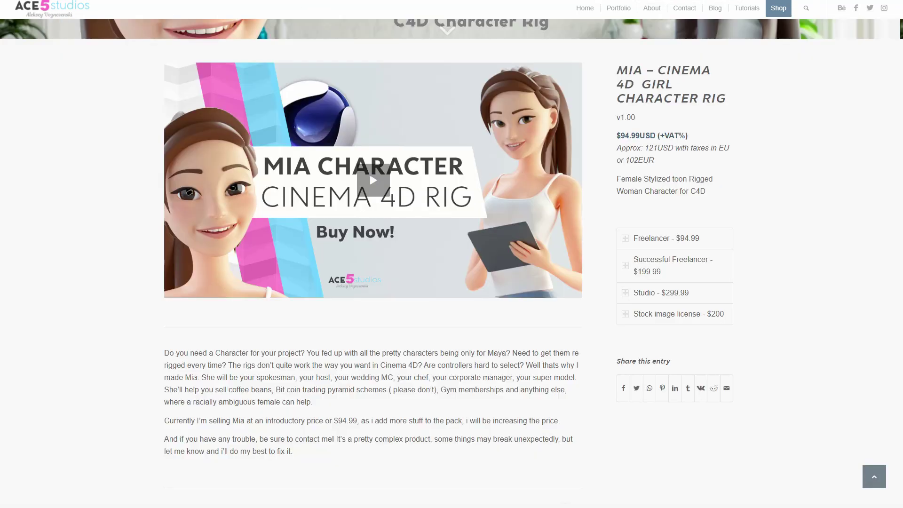
pyautogui.scroll(-15, 640, 262)
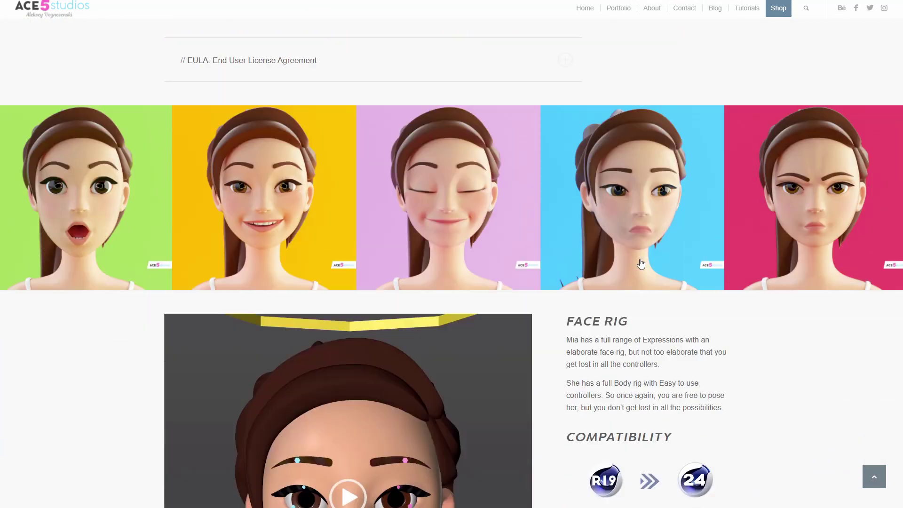
pyautogui.scroll(-14, 670, 257)
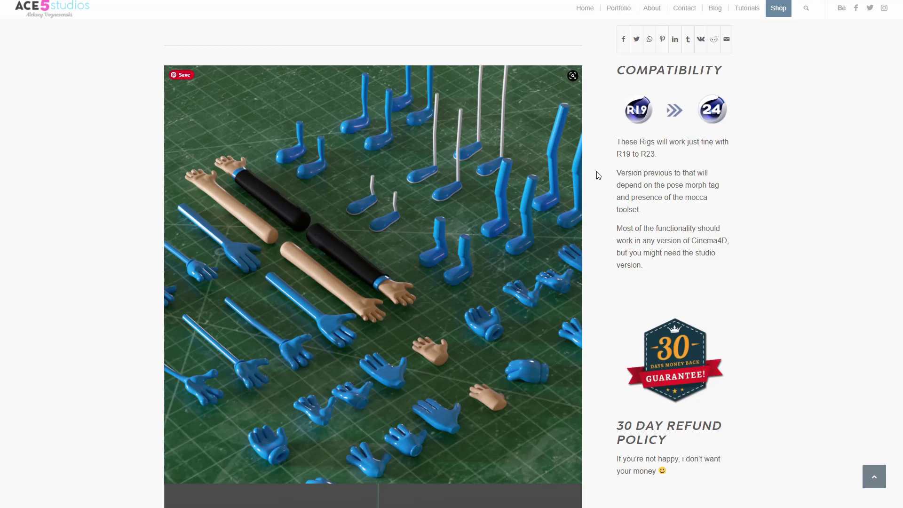
# - Examine the Arms and Legs rigged assets page, covering its hand and leg styles and the example characters
pyautogui.scroll(-20, 598, 175)
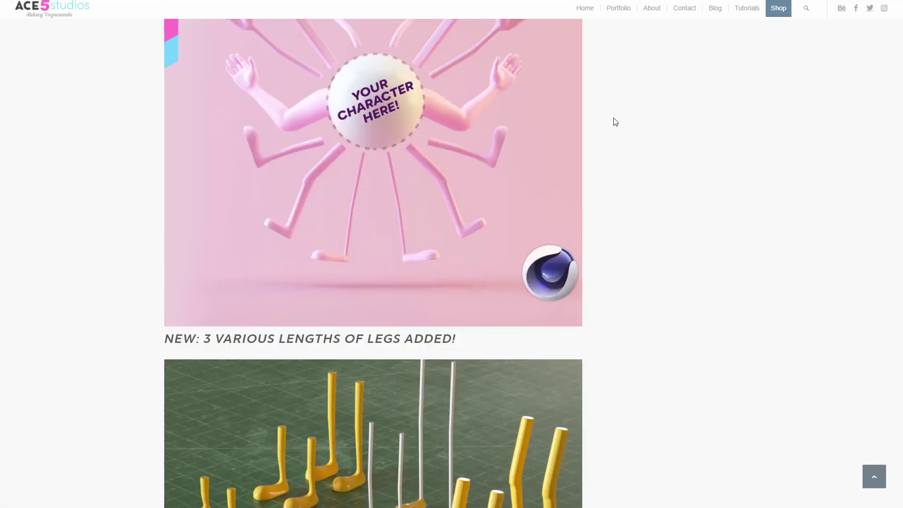
pyautogui.scroll(-20, 635, 181)
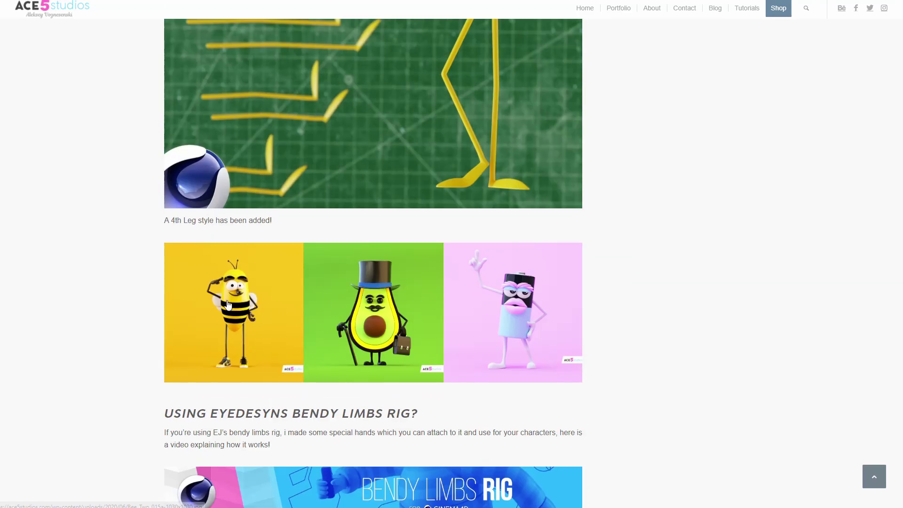
pyautogui.scroll(-3, 626, 322)
pyautogui.scroll(4, 660, 210)
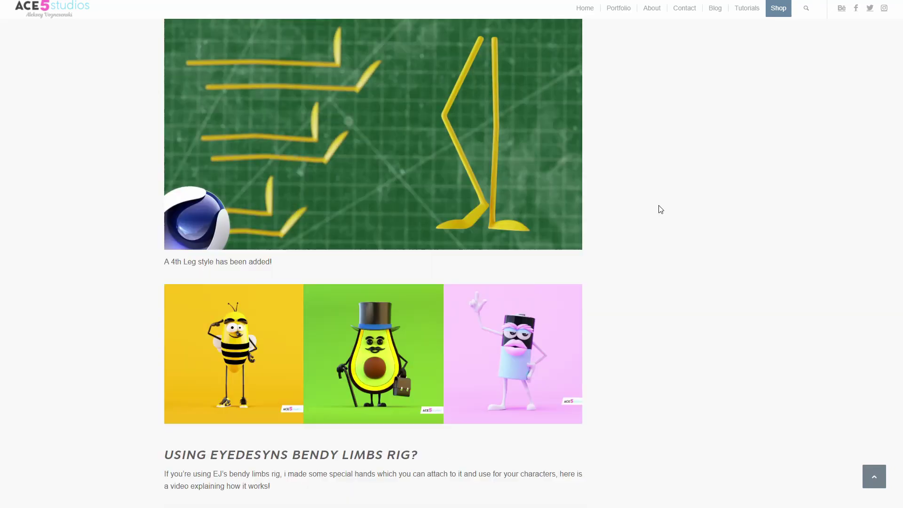
pyautogui.scroll(20, 661, 210)
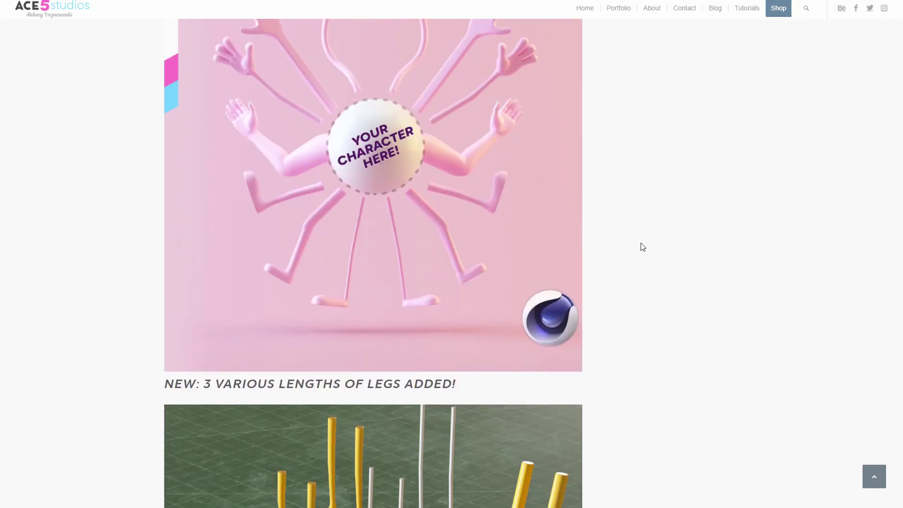
pyautogui.scroll(15, 643, 247)
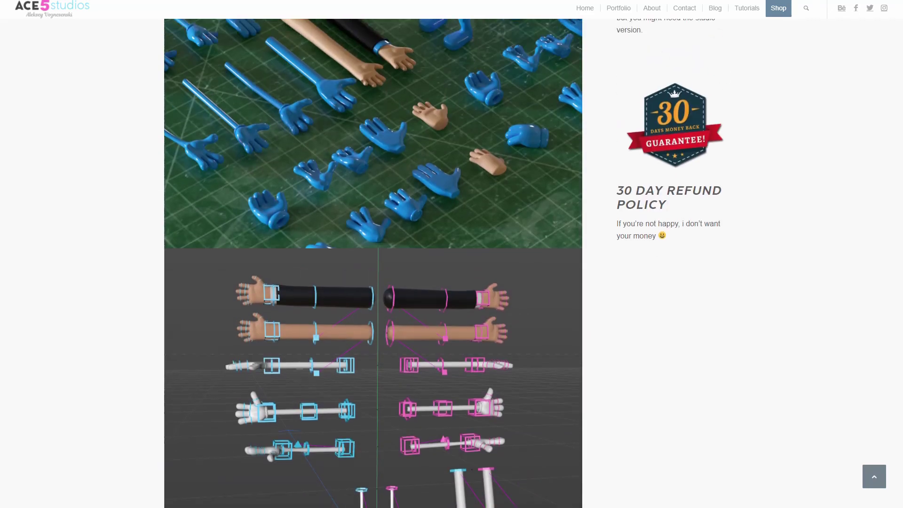